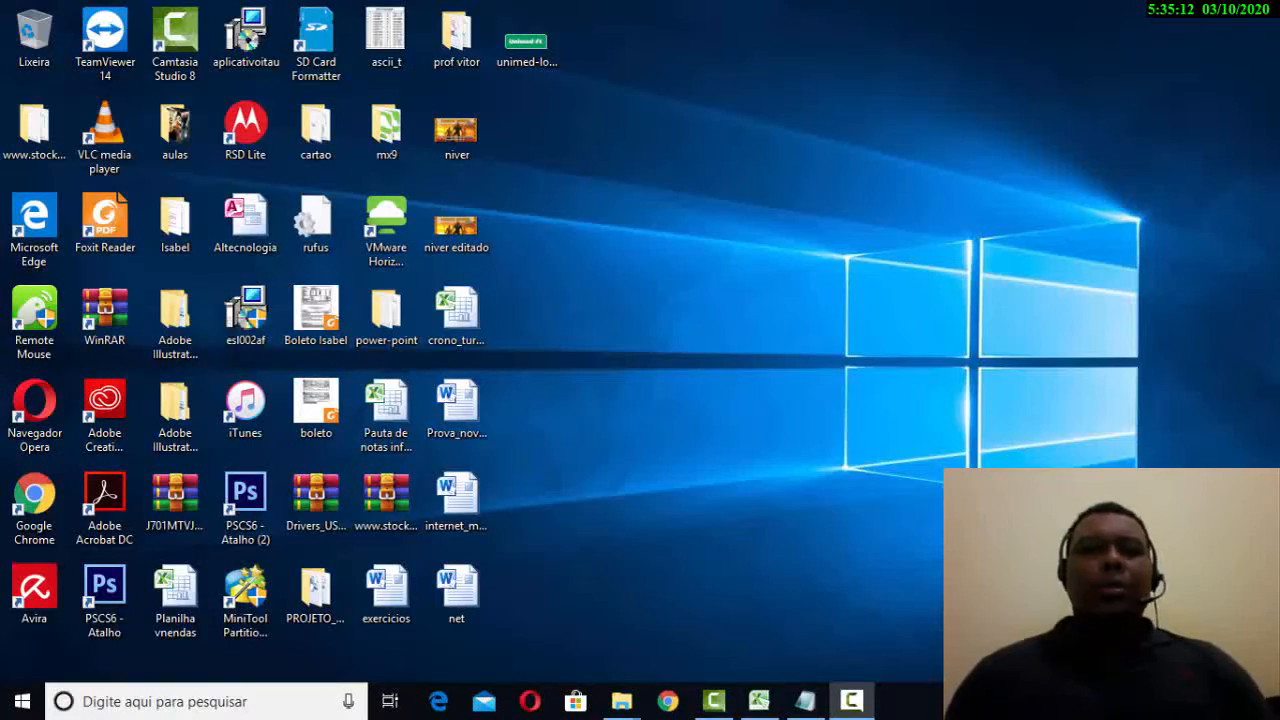
# - Open the Windows Start menu from the taskbar
pyautogui.click(8, 710)
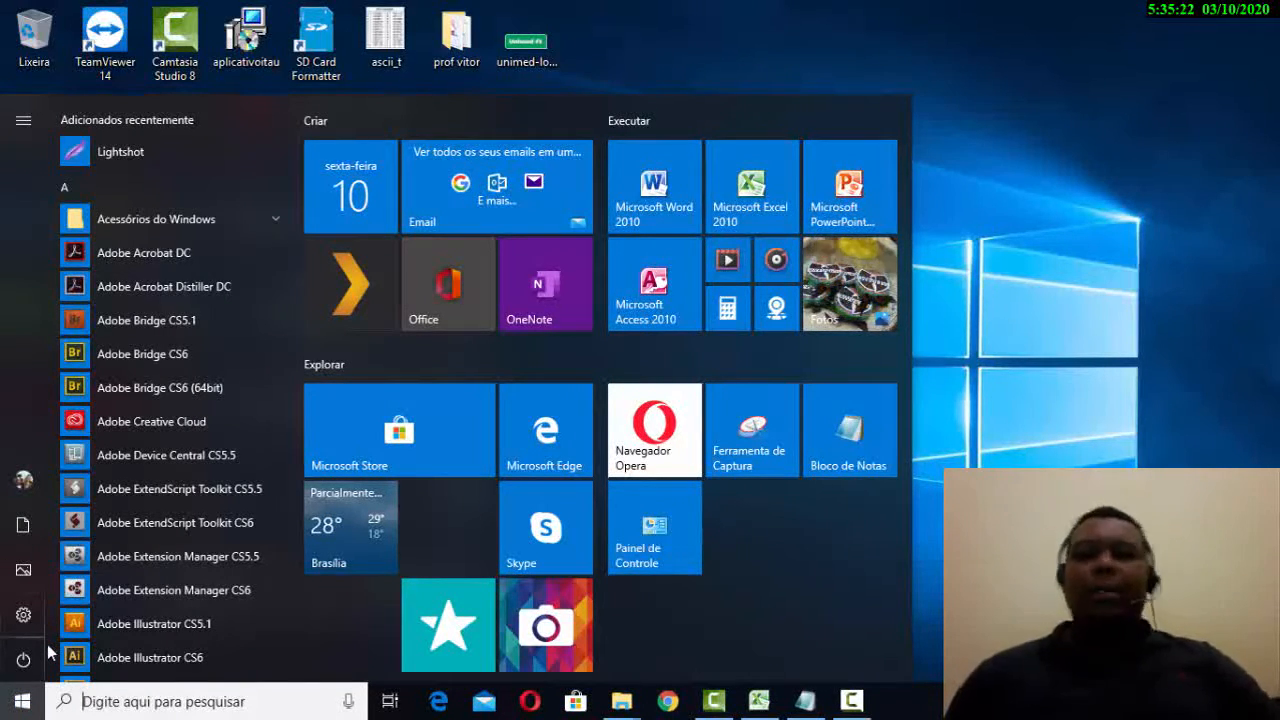
# - Search the Start menu for 'paine' to find Painel de Controle
pyautogui.scroll(-1, 487, 489)
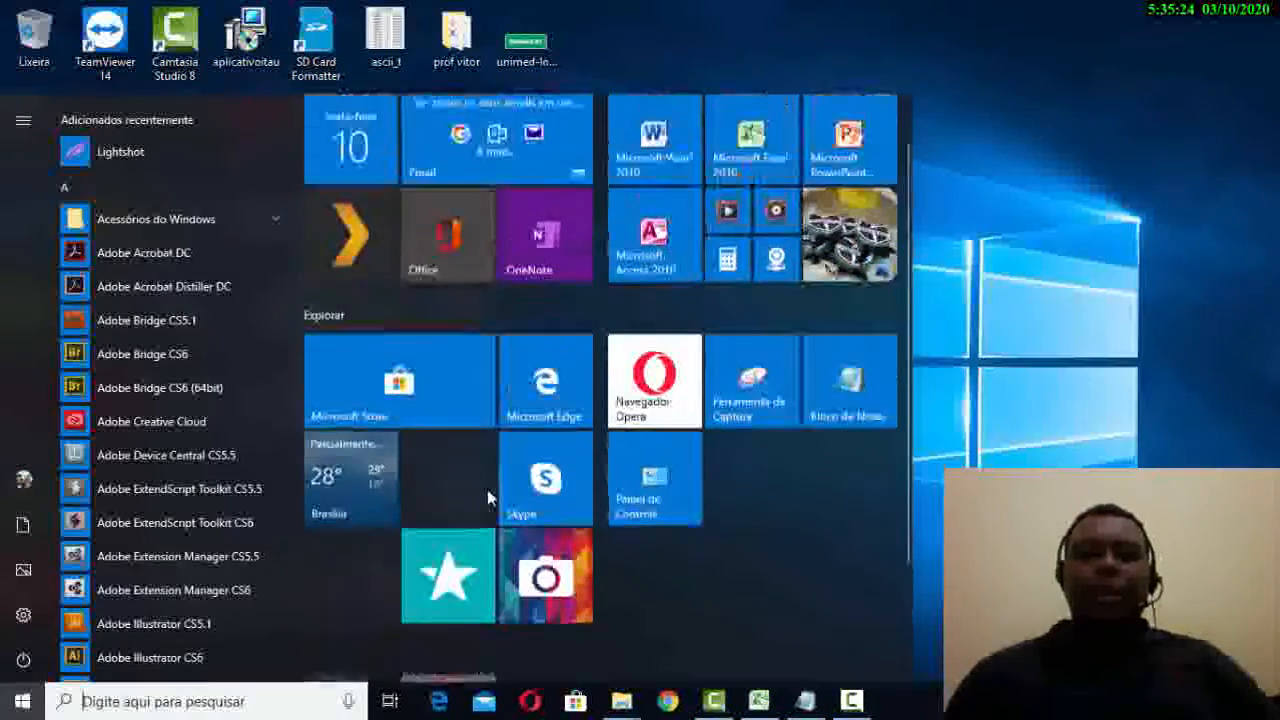
pyautogui.scroll(1, 487, 497)
pyautogui.scroll(-1, 228, 380)
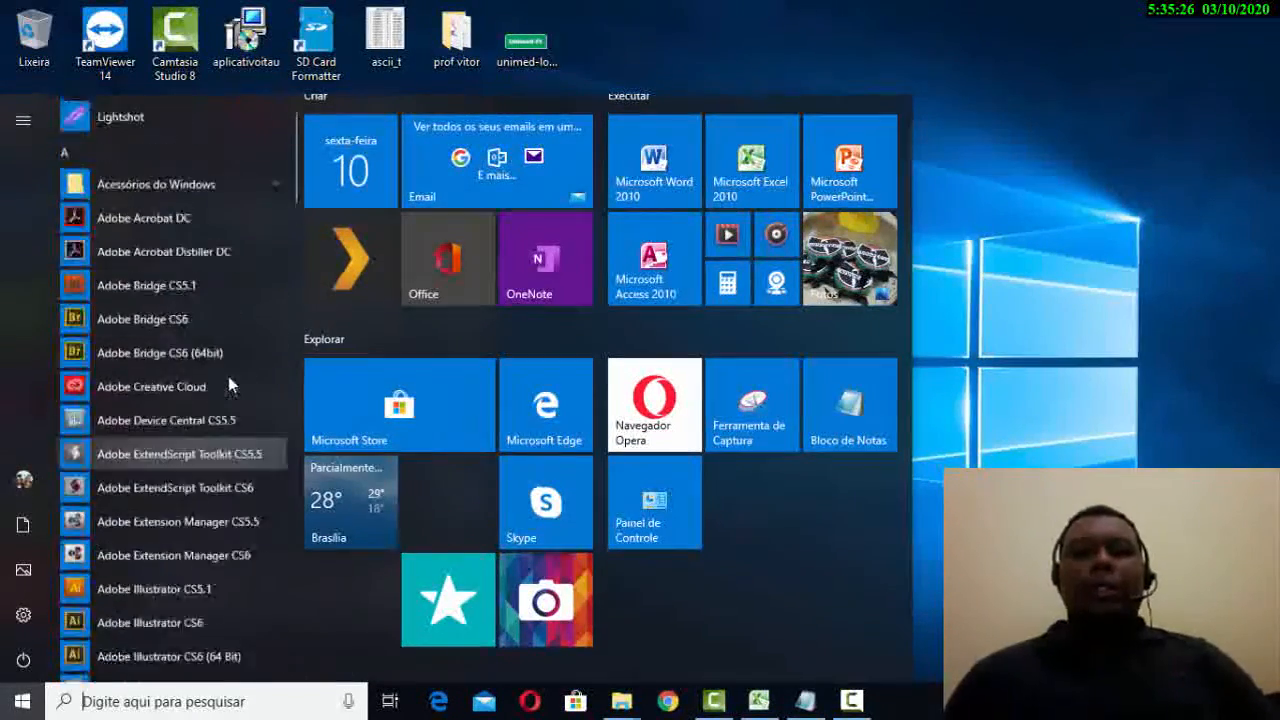
pyautogui.scroll(1, 228, 376)
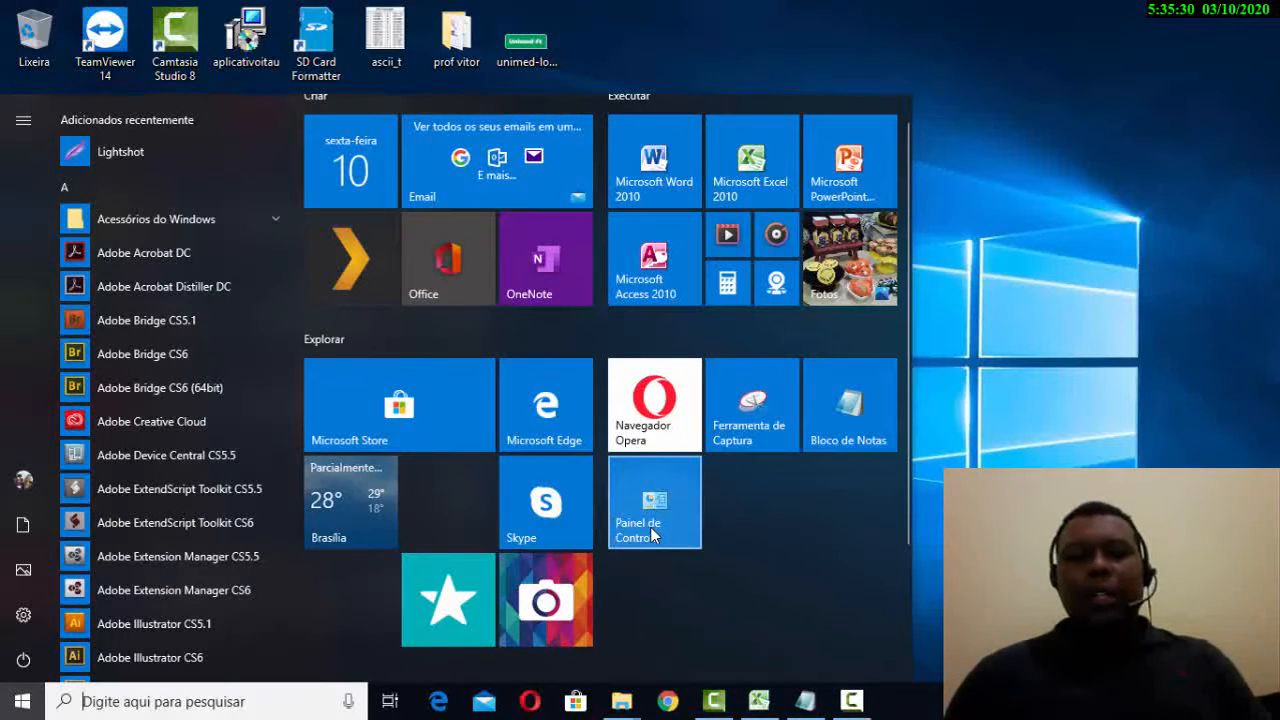
pyautogui.write('pa')
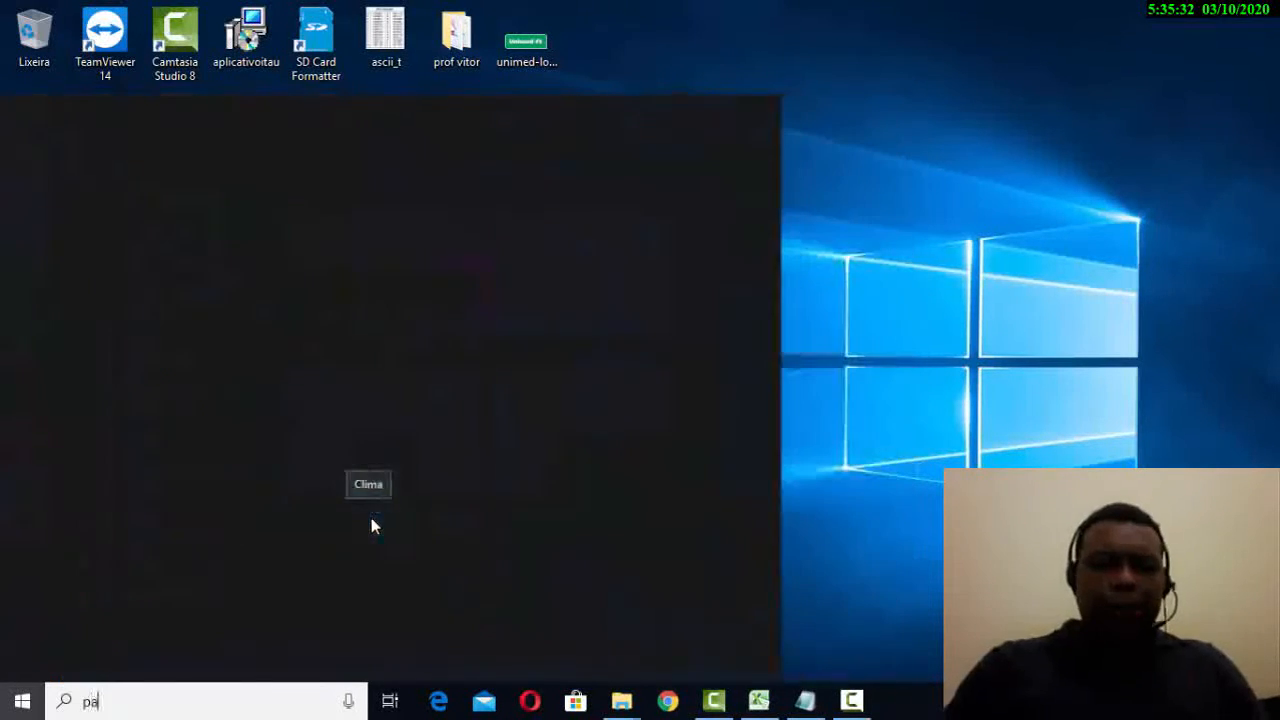
pyautogui.write('ine')
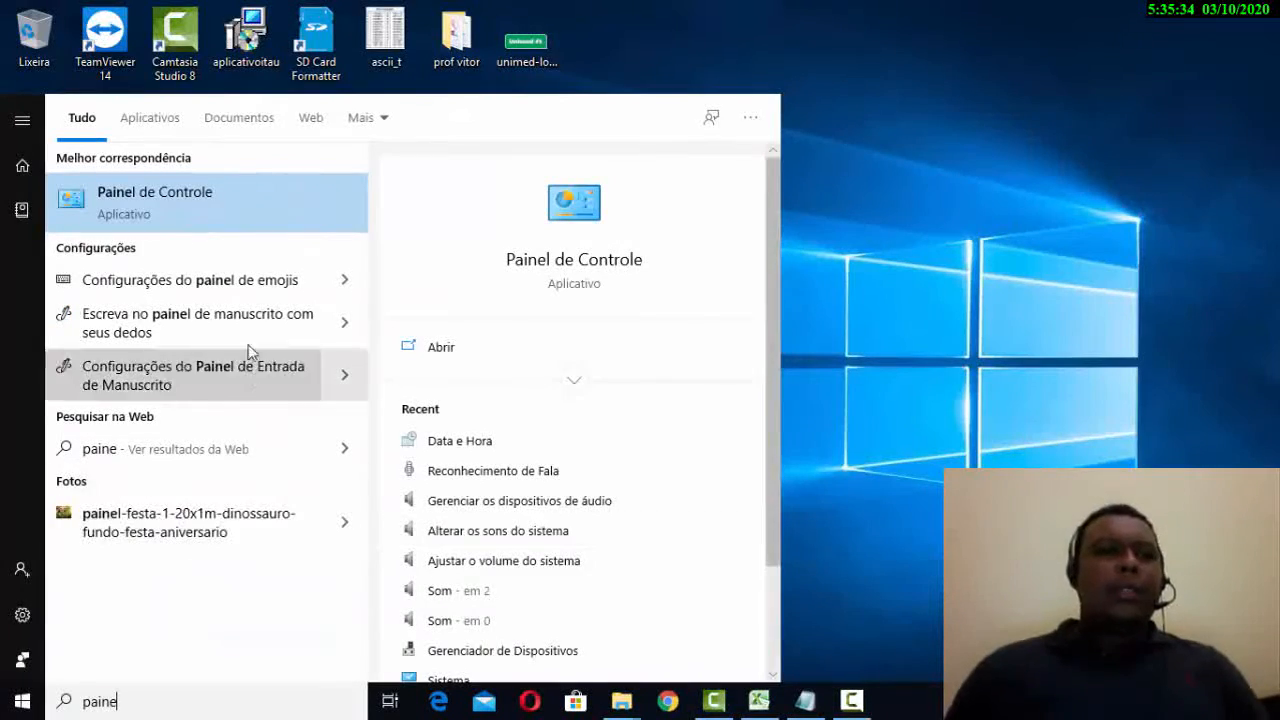
# - Launch Painel de Controle maximized and view its items as Ícones grandes
pyautogui.click(203, 197)
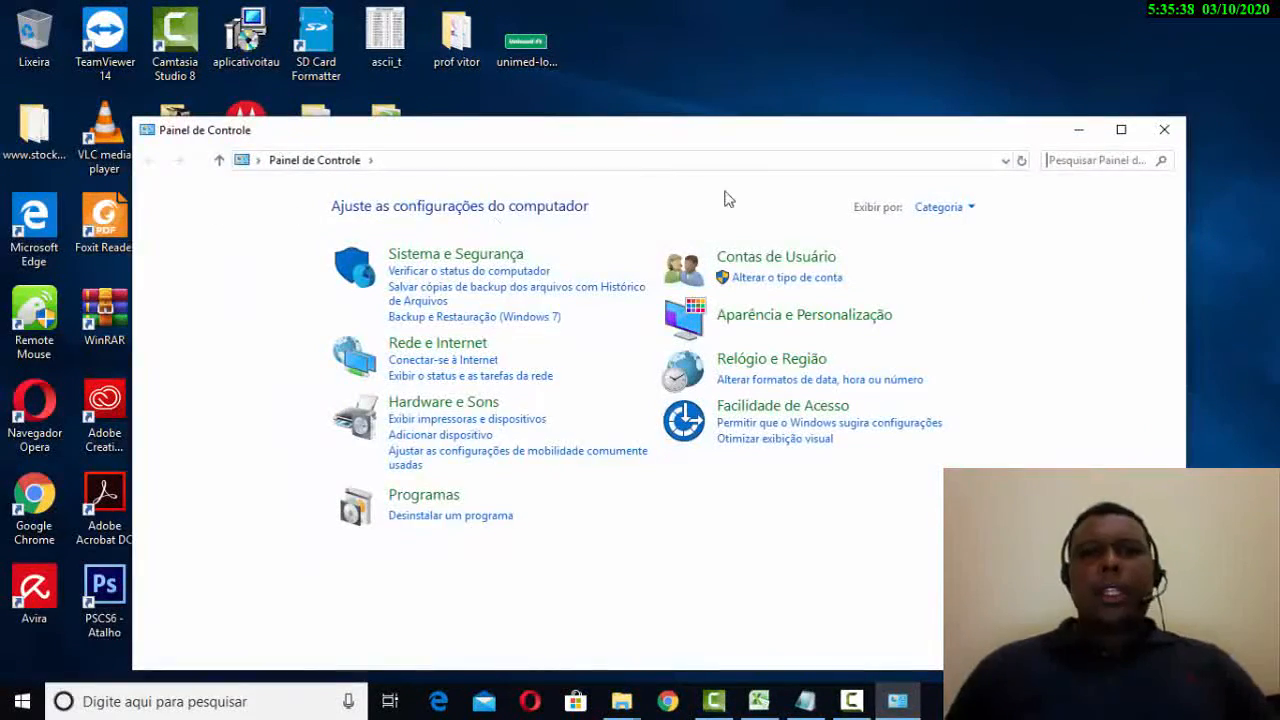
pyautogui.doubleClick(752, 128)
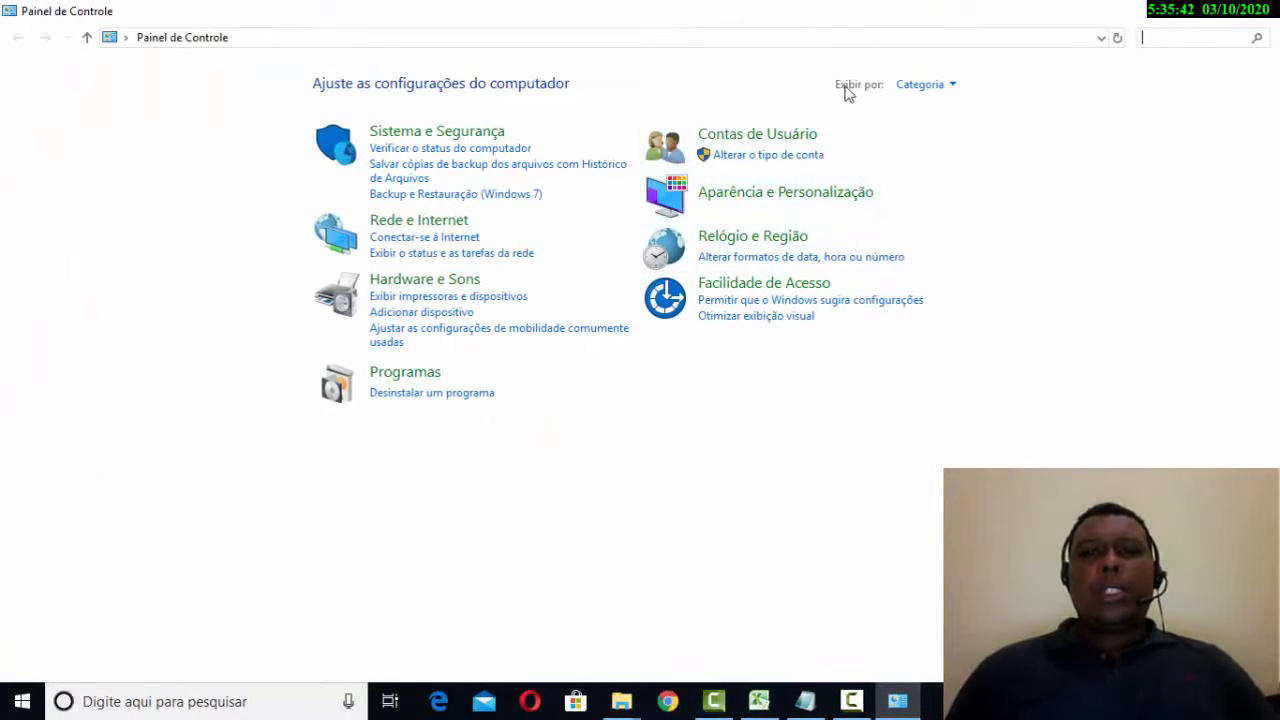
pyautogui.click(910, 88)
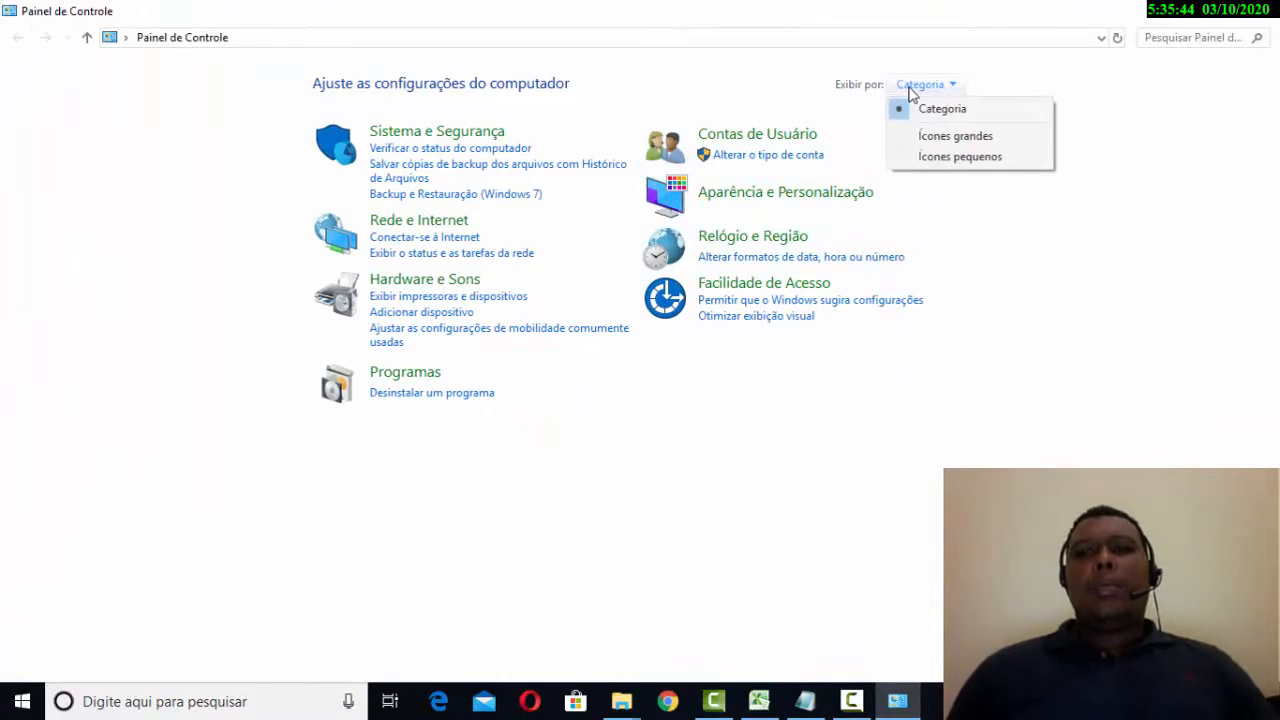
pyautogui.click(912, 136)
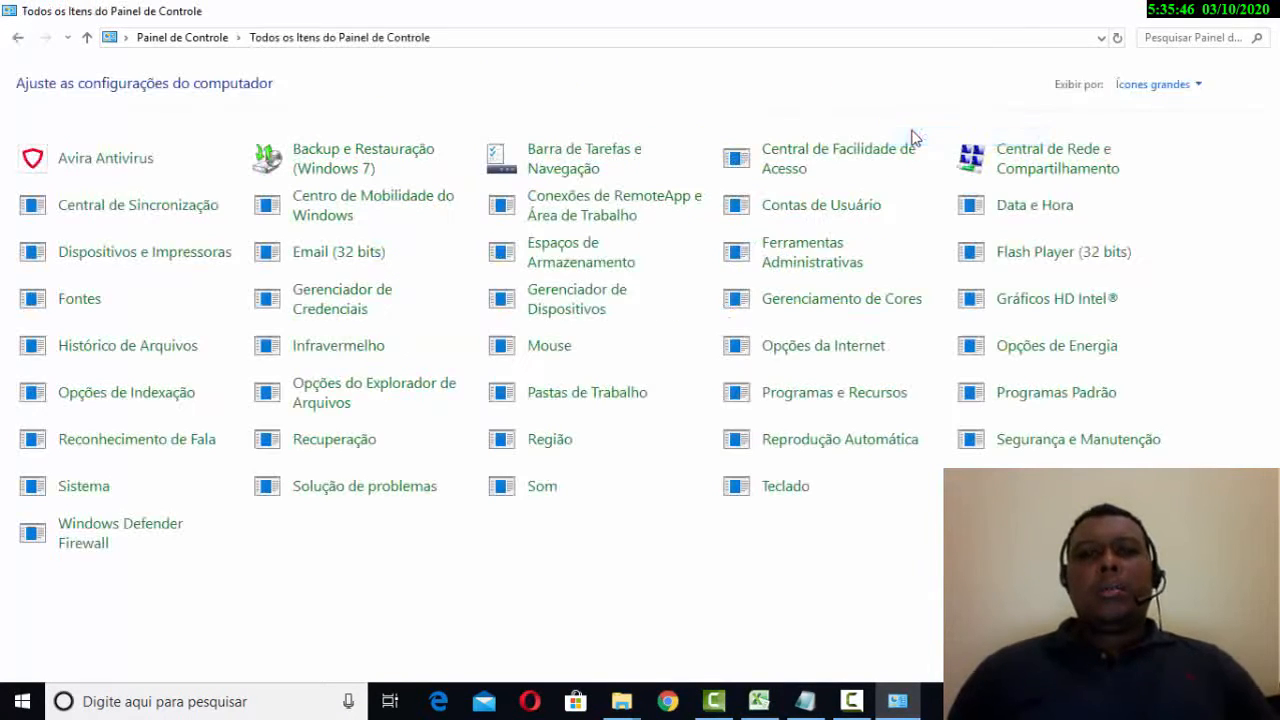
# - Switch the Control Panel view to Ícones pequenos, then back to Categoria
pyautogui.click(1150, 85)
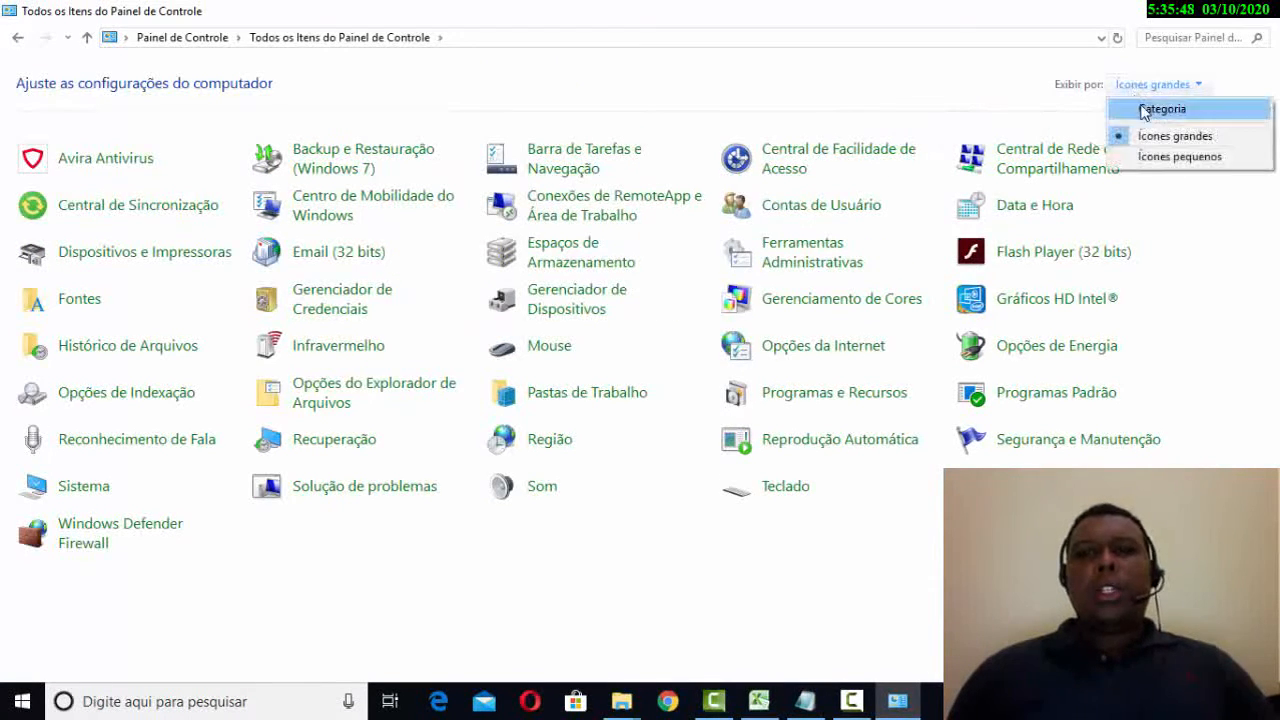
pyautogui.click(1175, 156)
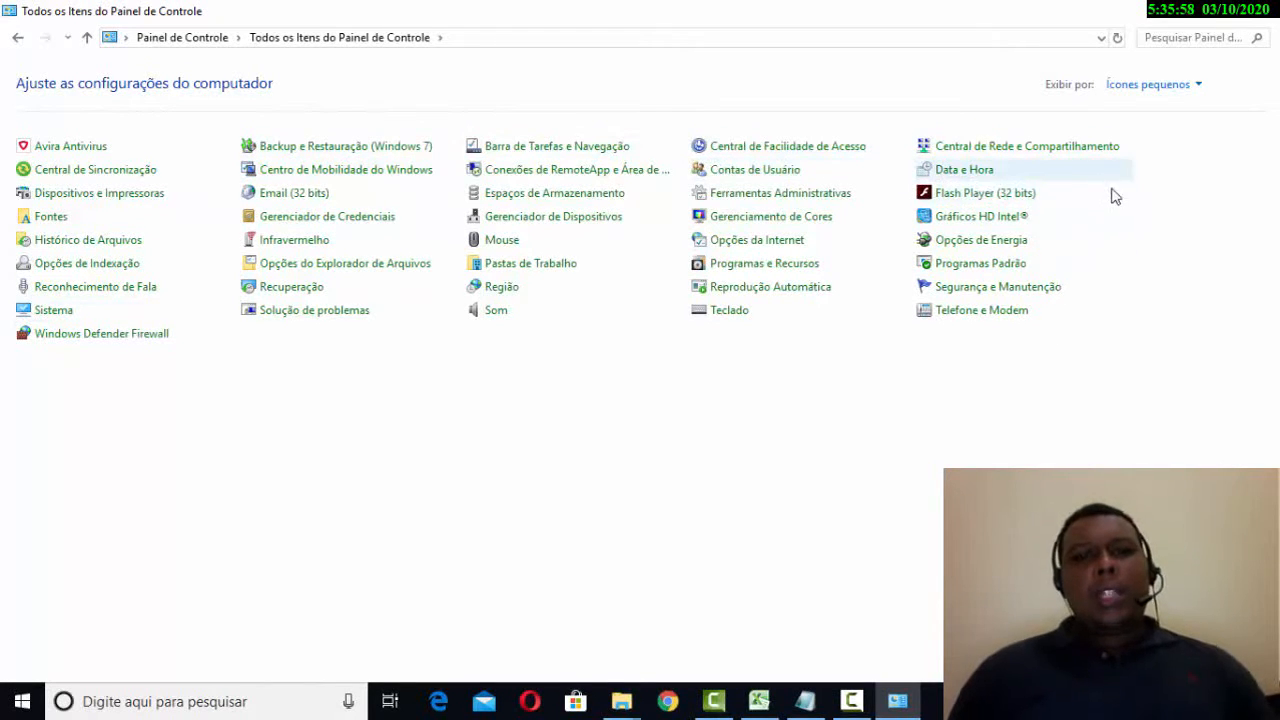
pyautogui.click(1125, 88)
pyautogui.click(1140, 109)
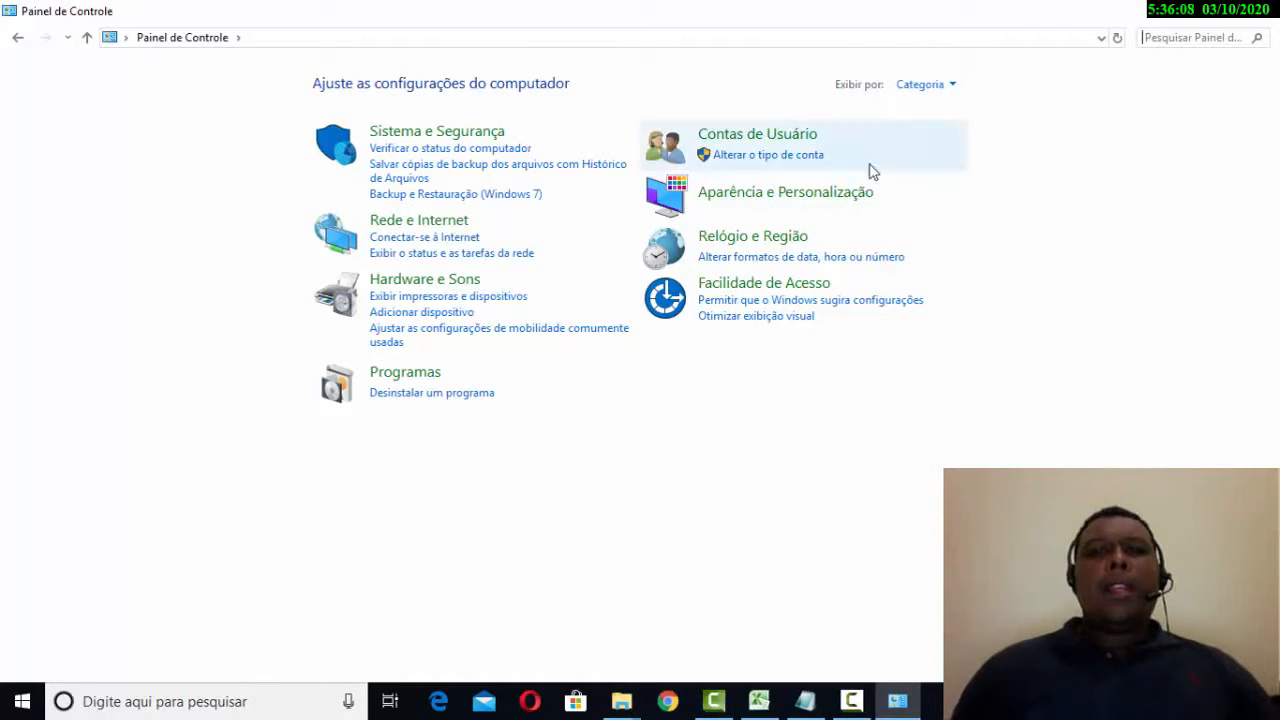
# - Go through Contas de Usuário twice to the Gerenciar outra conta page
pyautogui.click(728, 138)
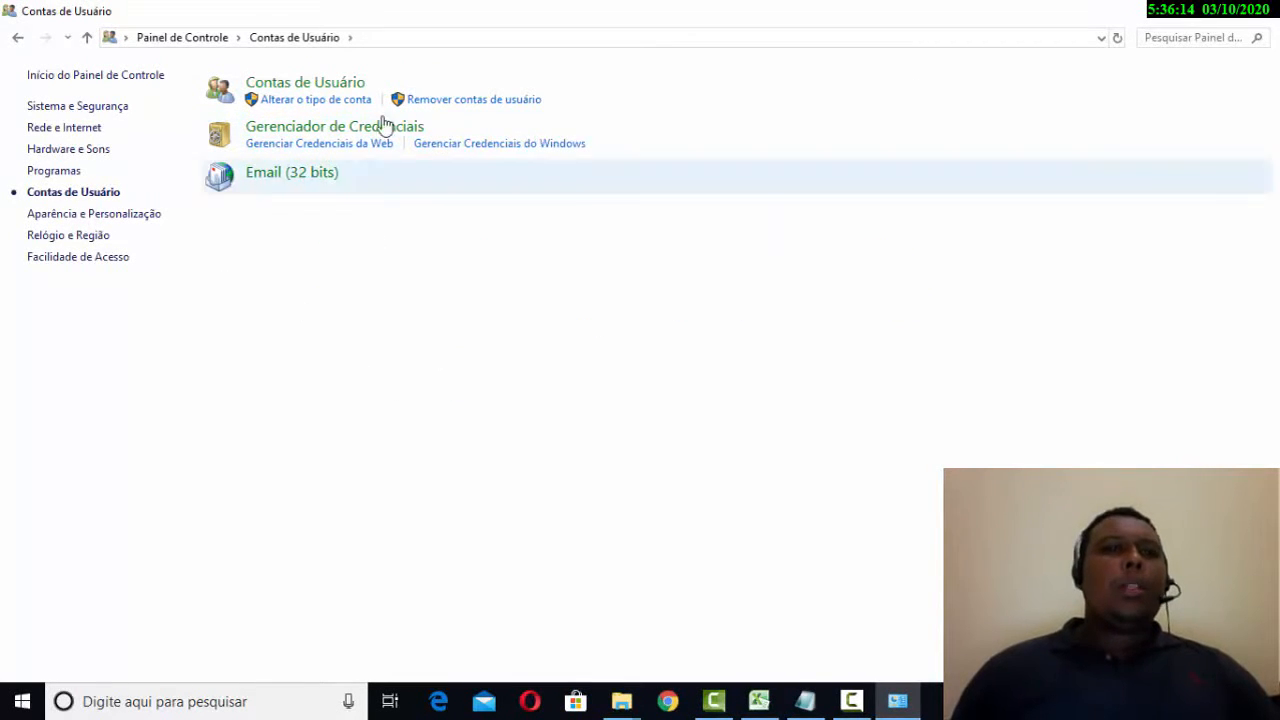
pyautogui.click(337, 86)
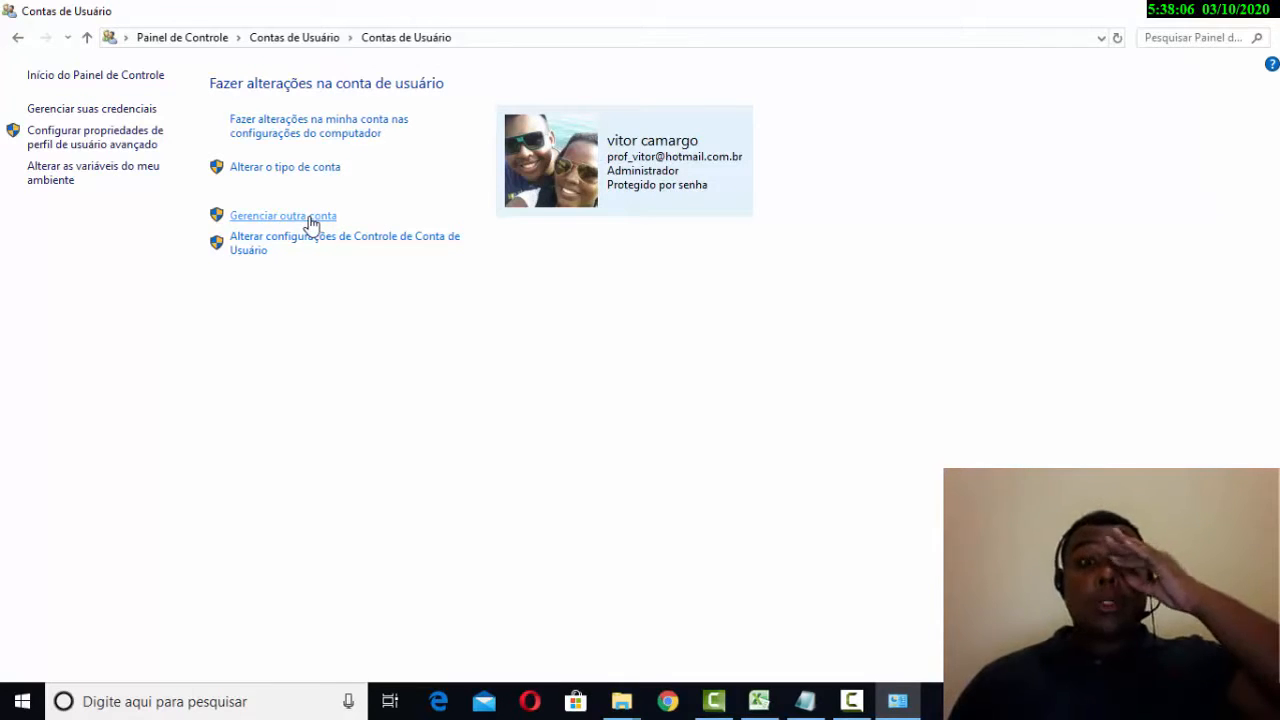
pyautogui.click(310, 218)
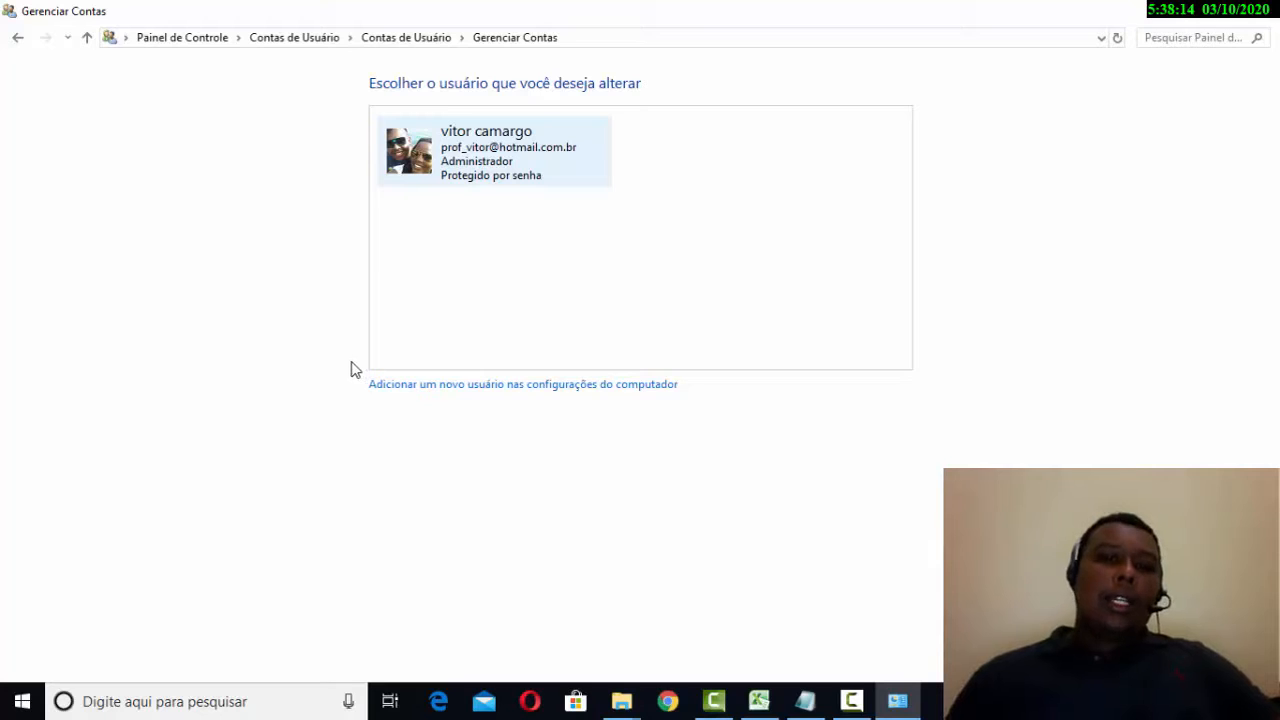
# - Open Família e outros usuários in Settings and choose Adicionar outra pessoa a este PC
pyautogui.click(392, 394)
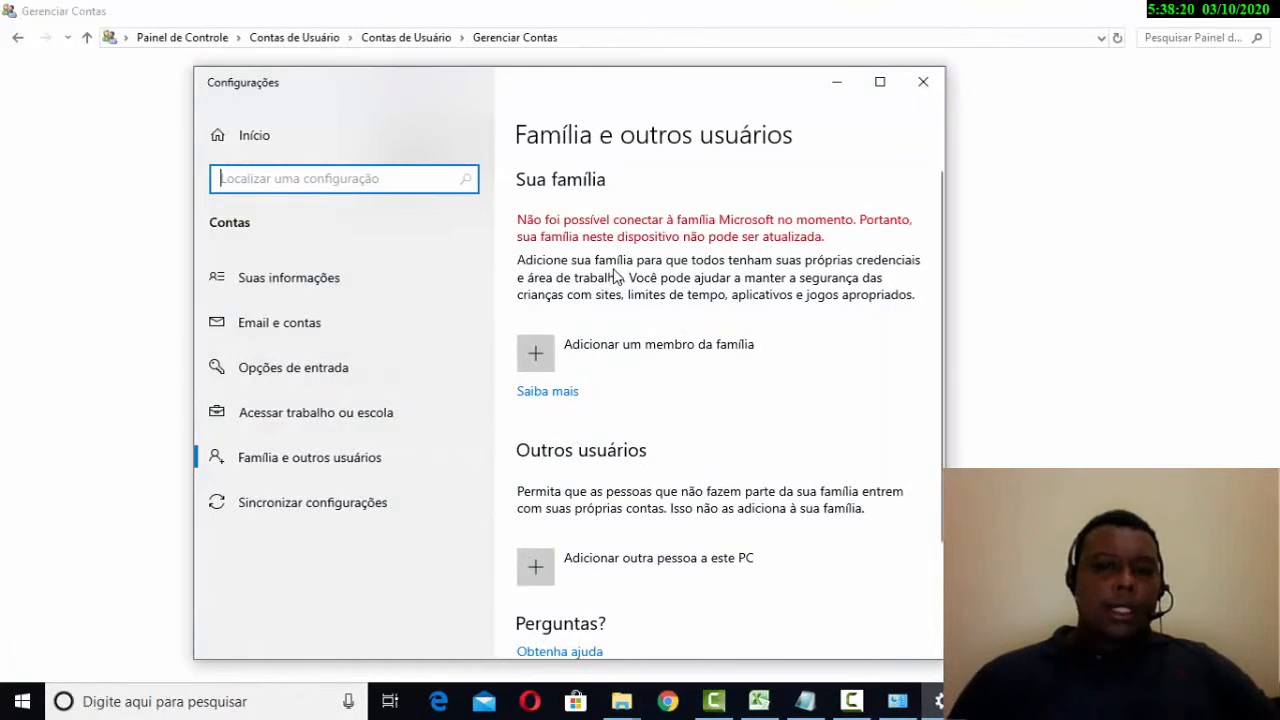
pyautogui.scroll(-2, 668, 252)
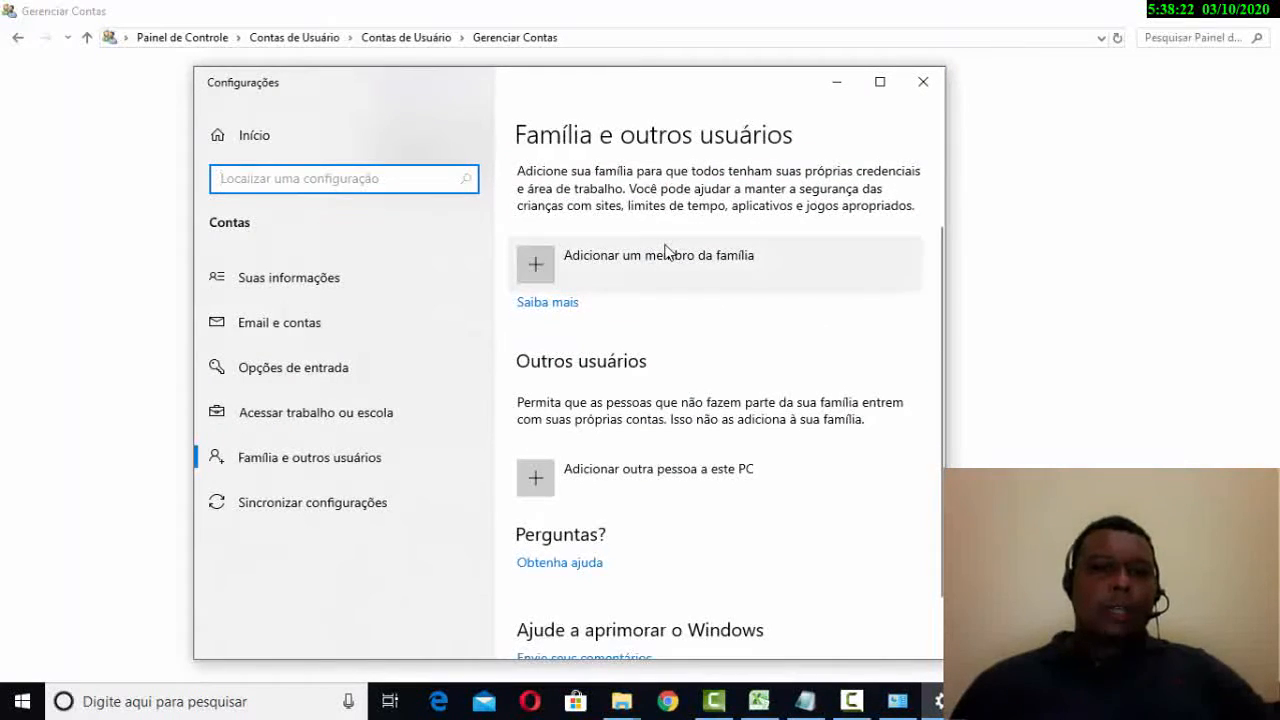
pyautogui.scroll(2, 668, 252)
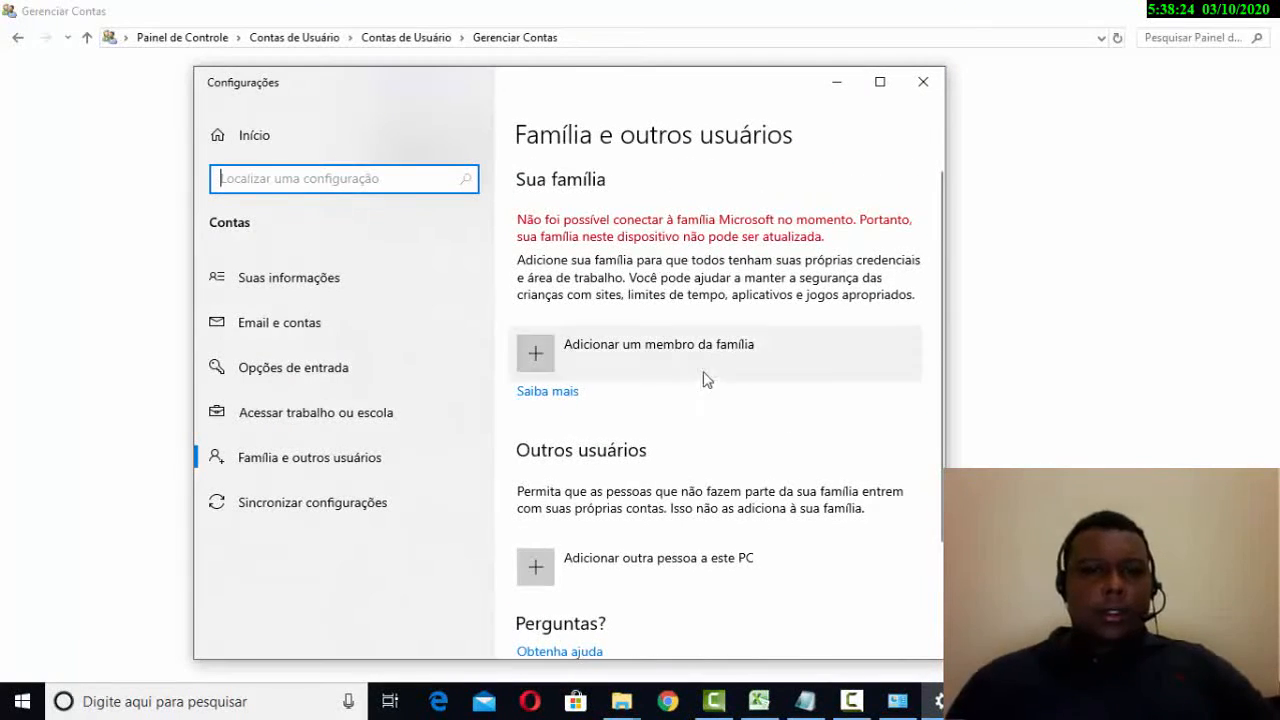
pyautogui.scroll(-2, 700, 376)
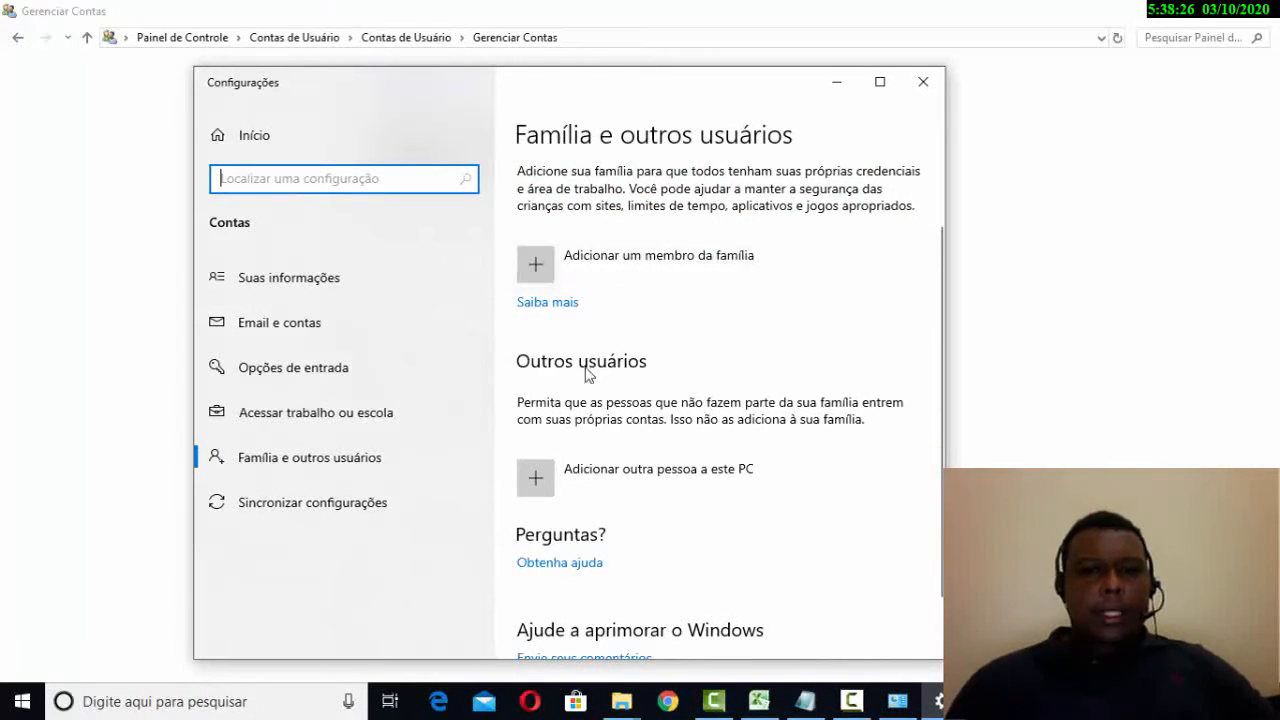
pyautogui.click(535, 484)
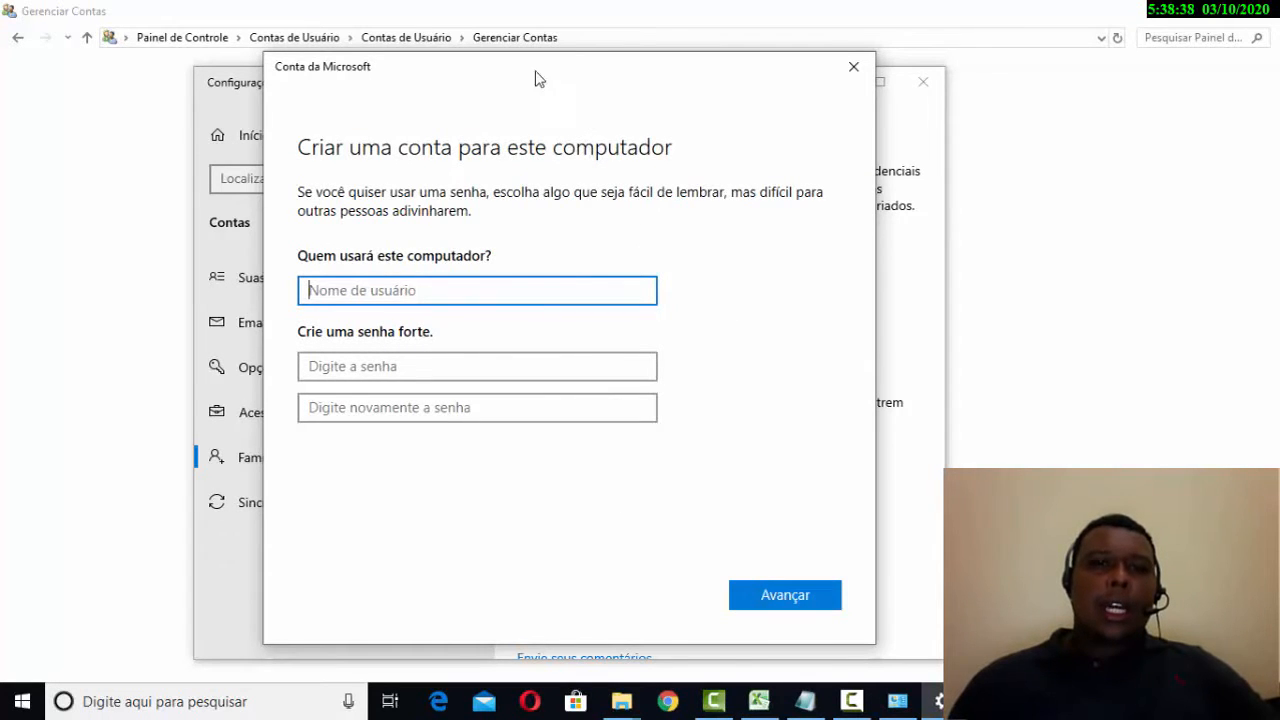
# - Reposition the account-creation dialog further up-left over the Settings window
pyautogui.moveTo(537, 77); pyautogui.dragTo(904, 515)
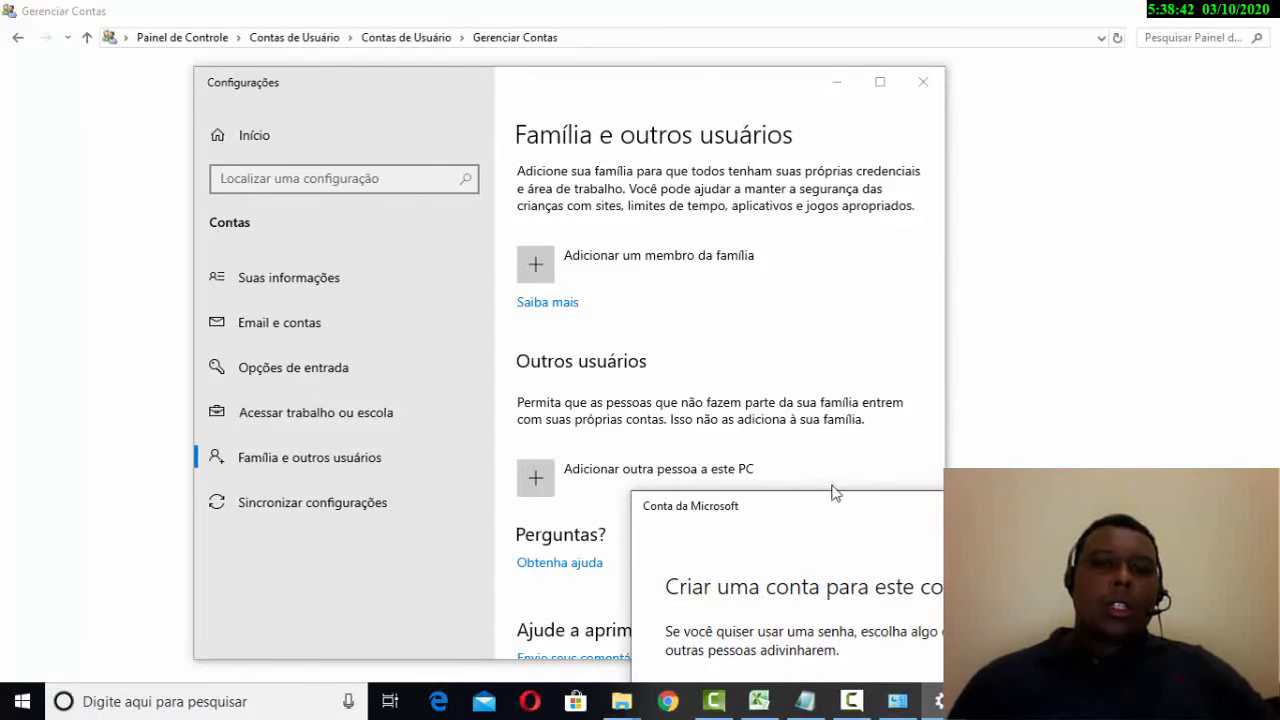
pyautogui.moveTo(848, 518); pyautogui.dragTo(620, 268)
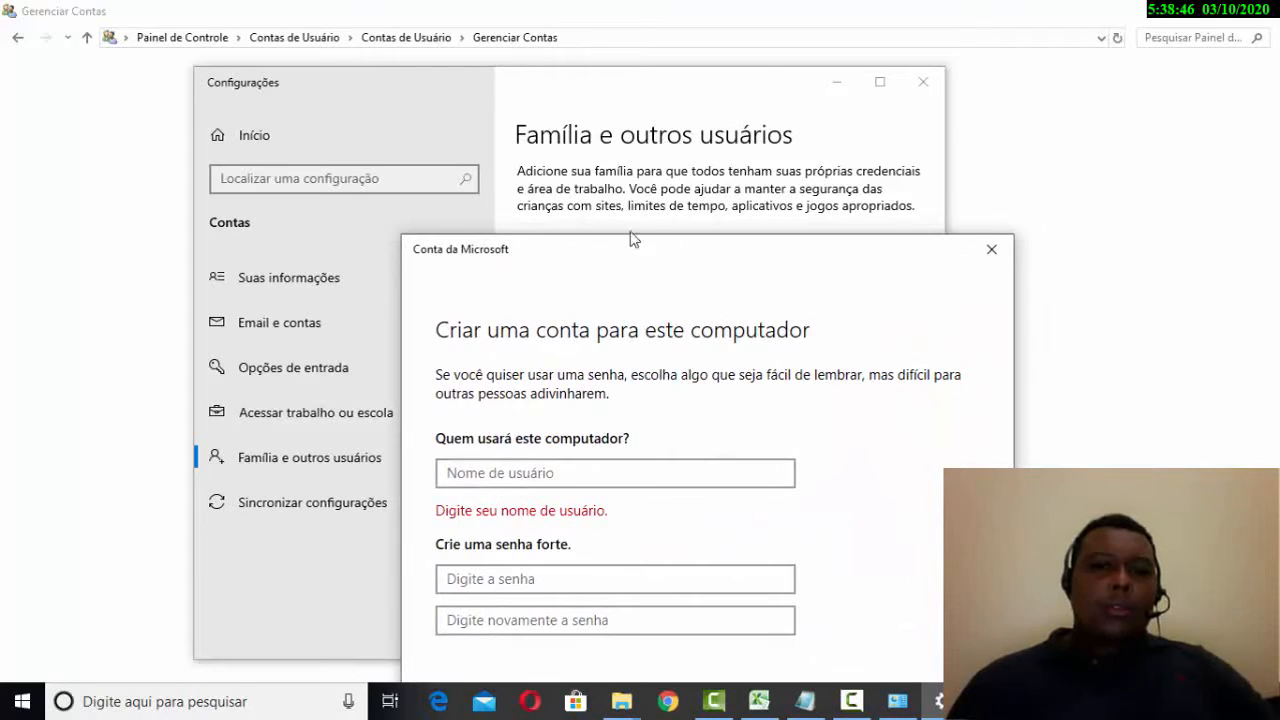
pyautogui.moveTo(624, 243); pyautogui.dragTo(583, 154)
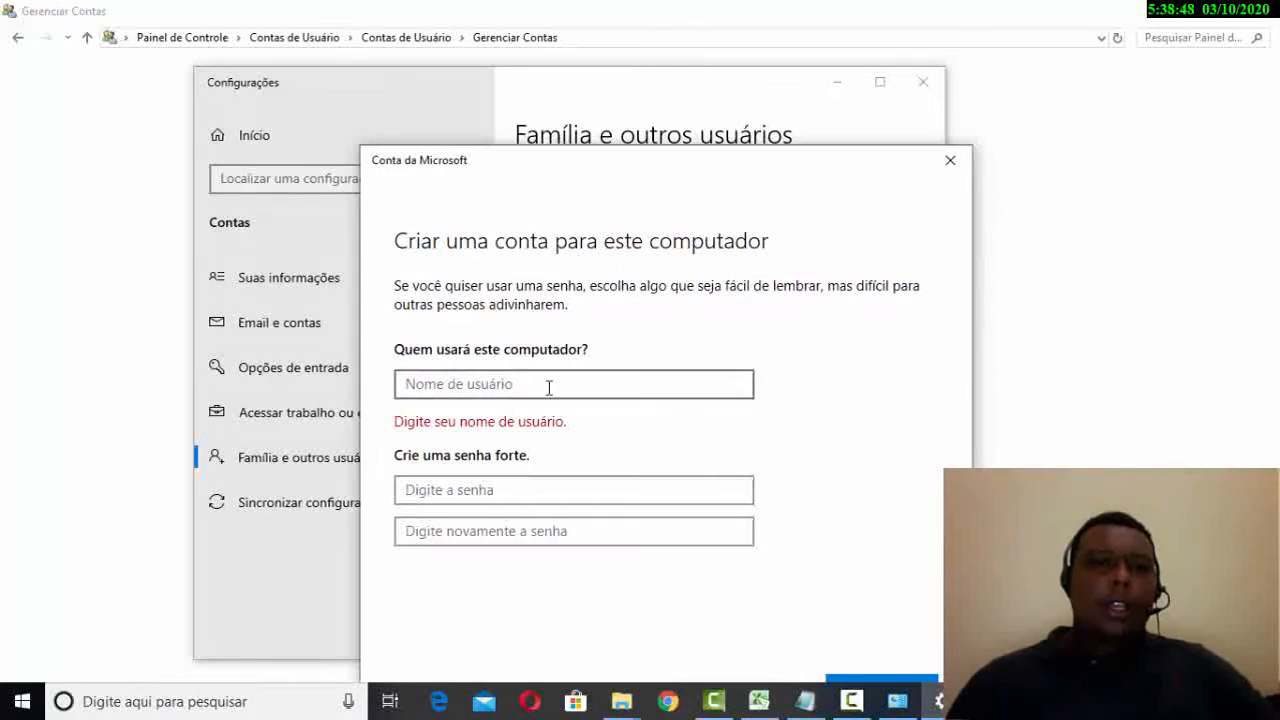
# - Enter the new user's name in 'Quem usará este computador?' after clearing false starts
pyautogui.click(551, 383)
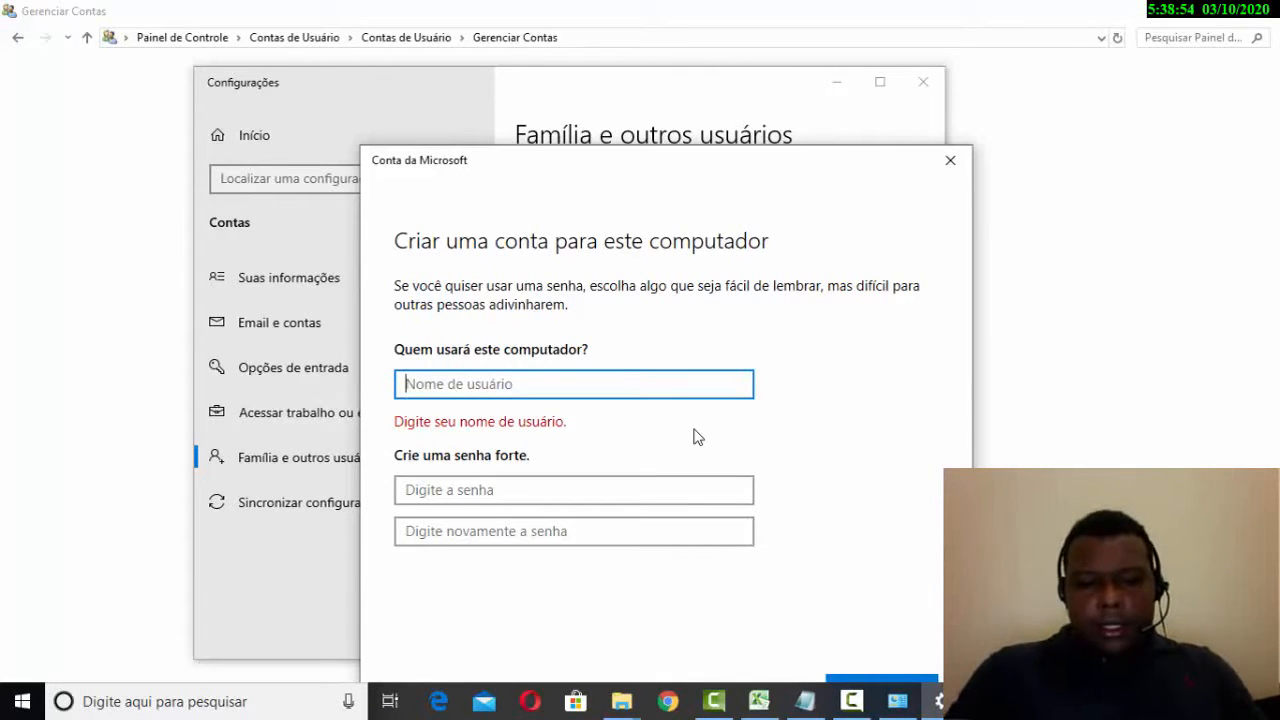
pyautogui.write('a')
pyautogui.press('BackSpace')
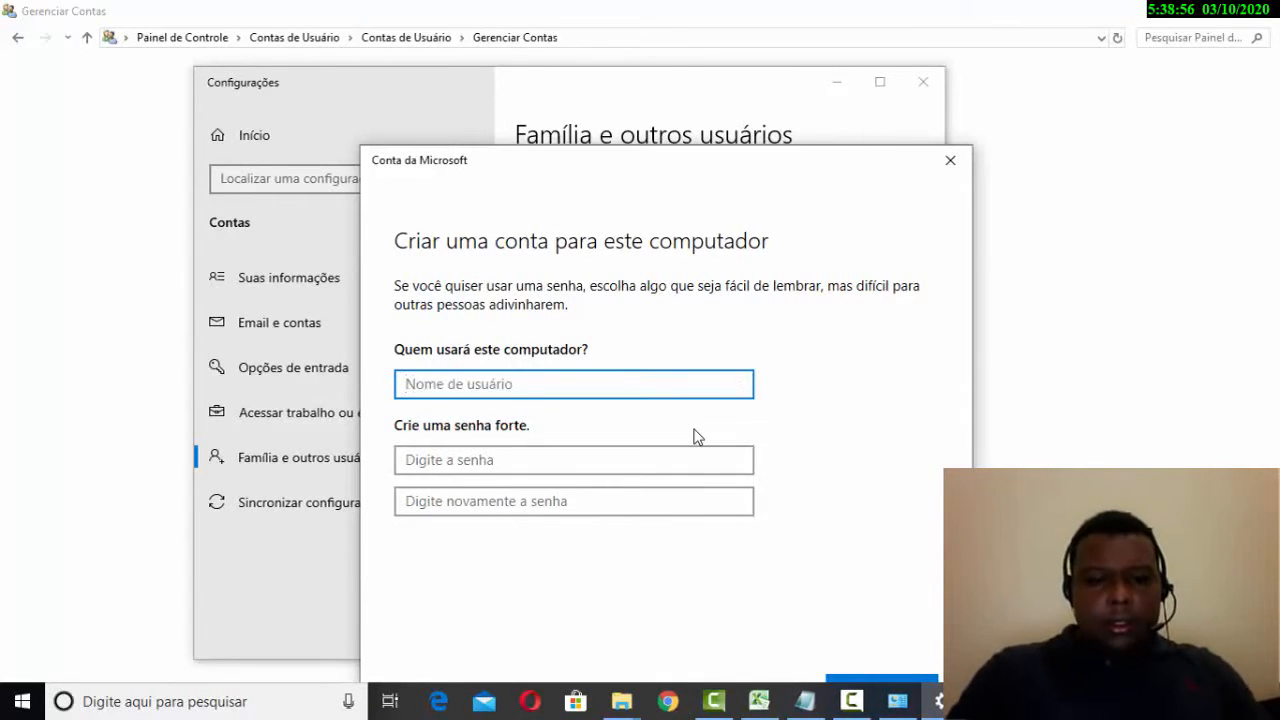
pyautogui.write('Vi')
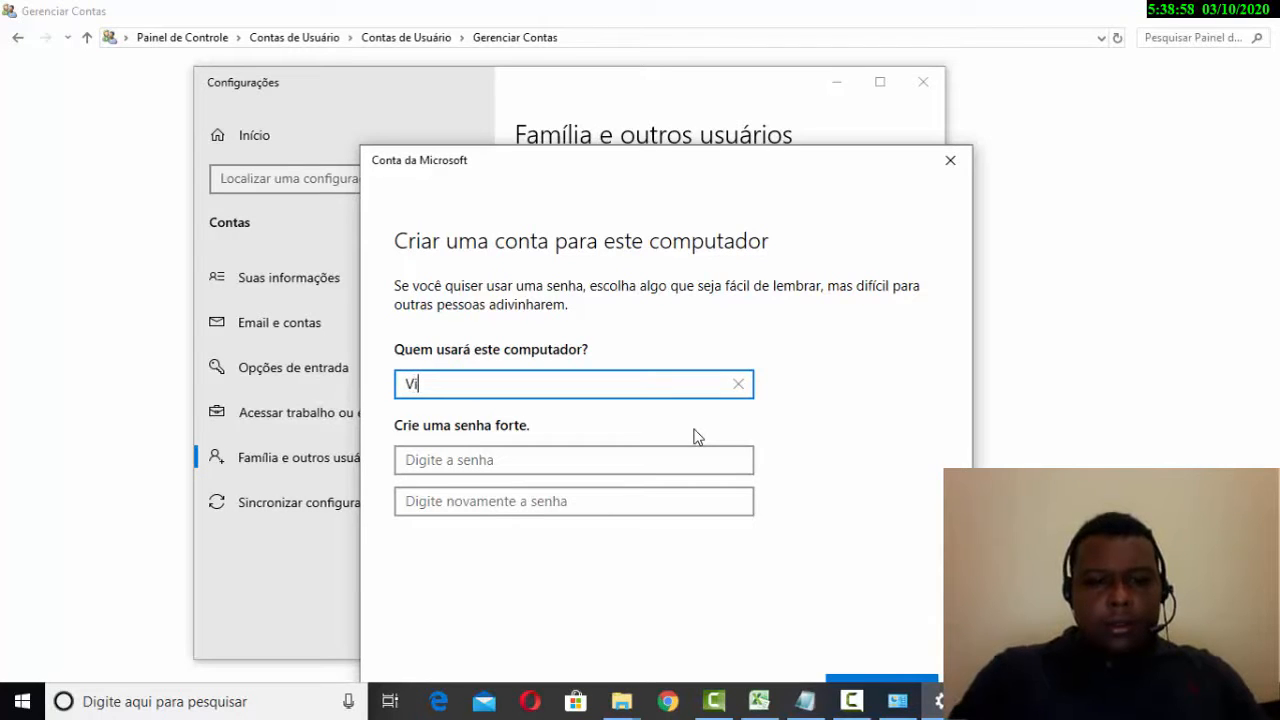
pyautogui.press('BackSpace')
pyautogui.press('BackSpace')
pyautogui.write('T')
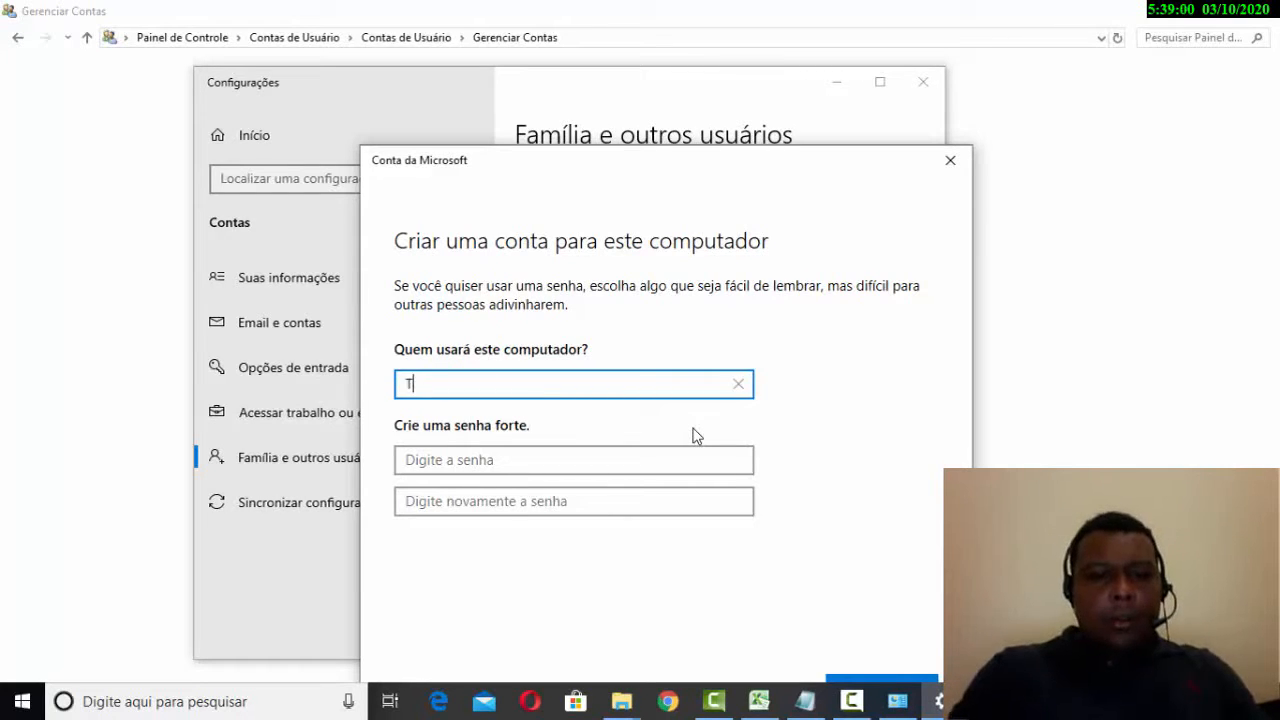
pyautogui.press('BackSpace')
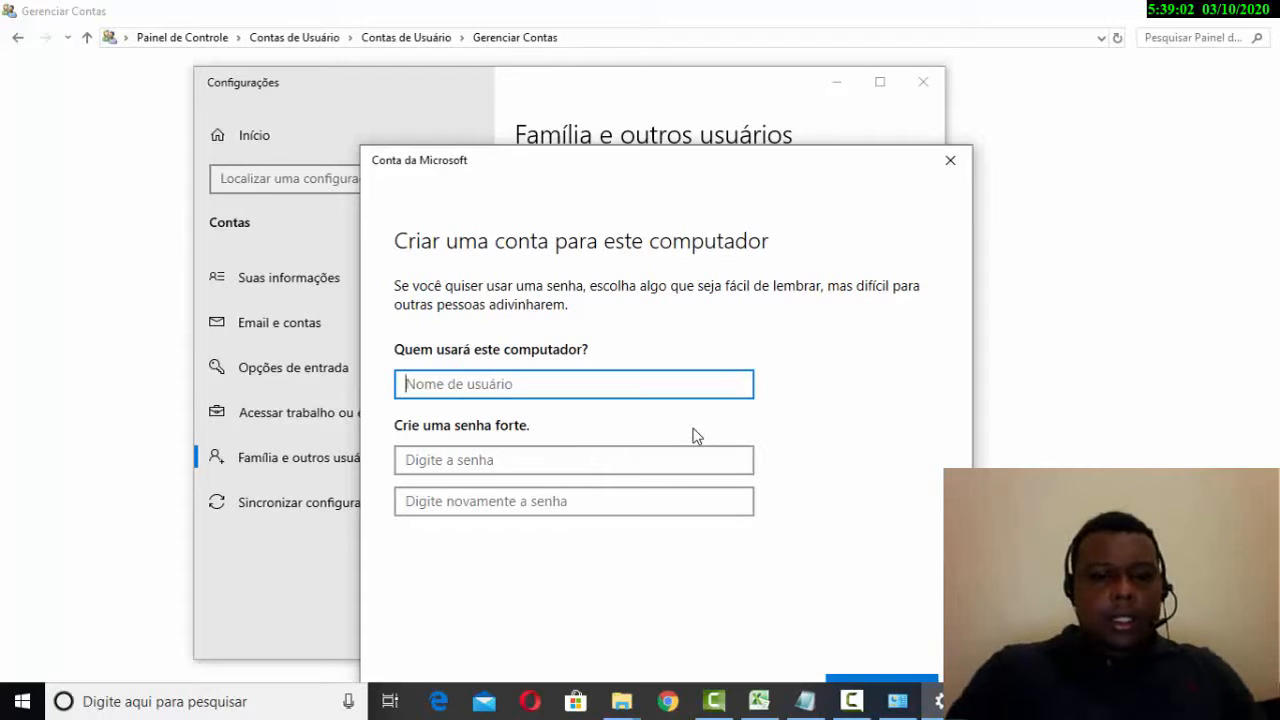
pyautogui.write('I')
pyautogui.press('BackSpace')
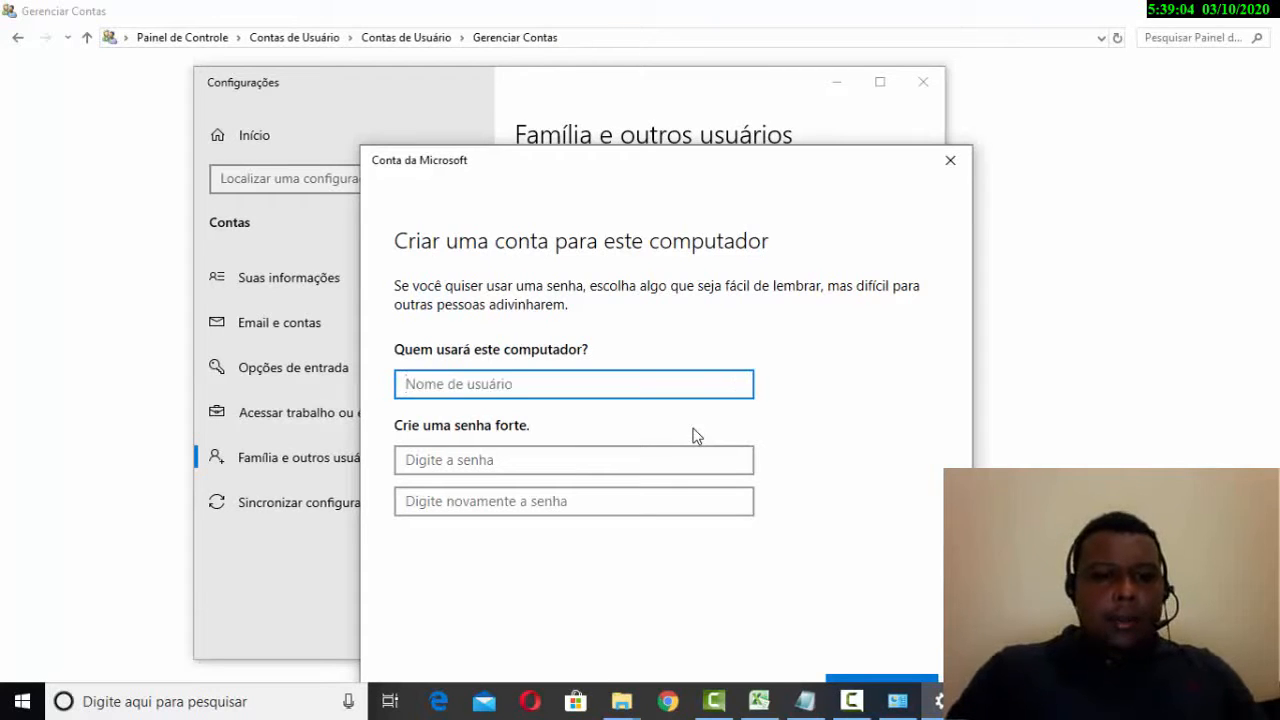
pyautogui.write('T')
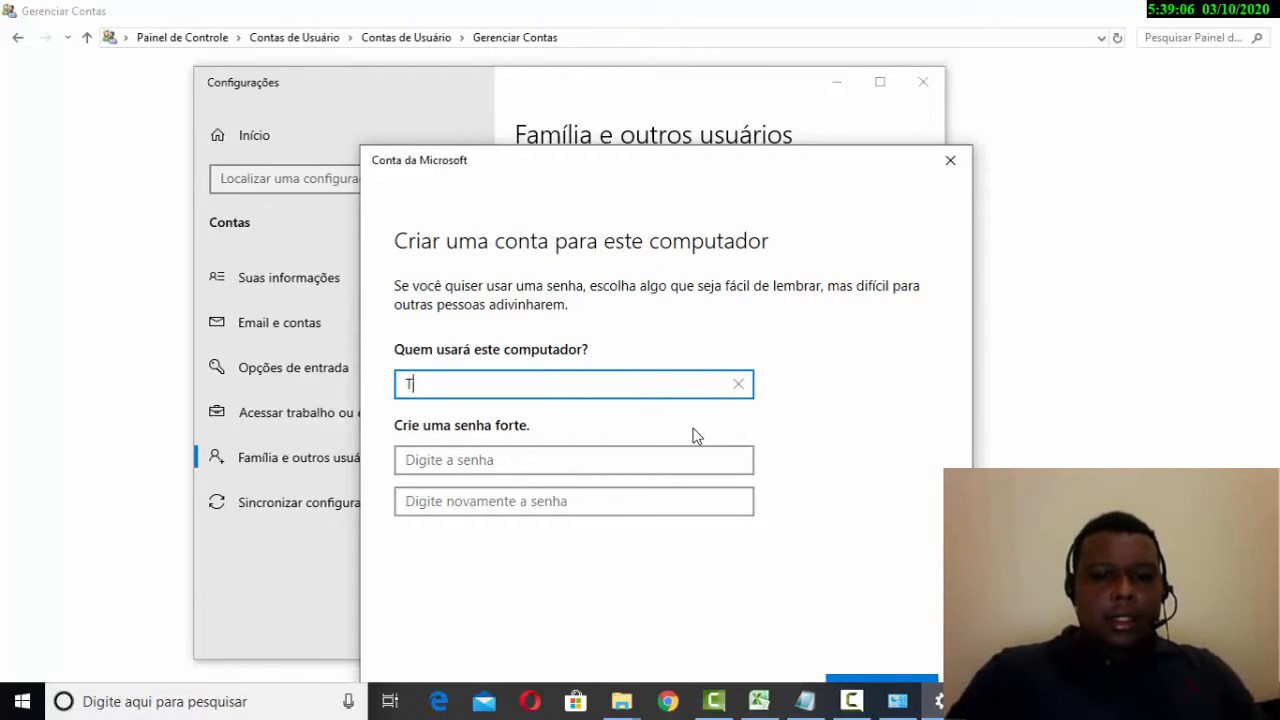
pyautogui.write('hais')
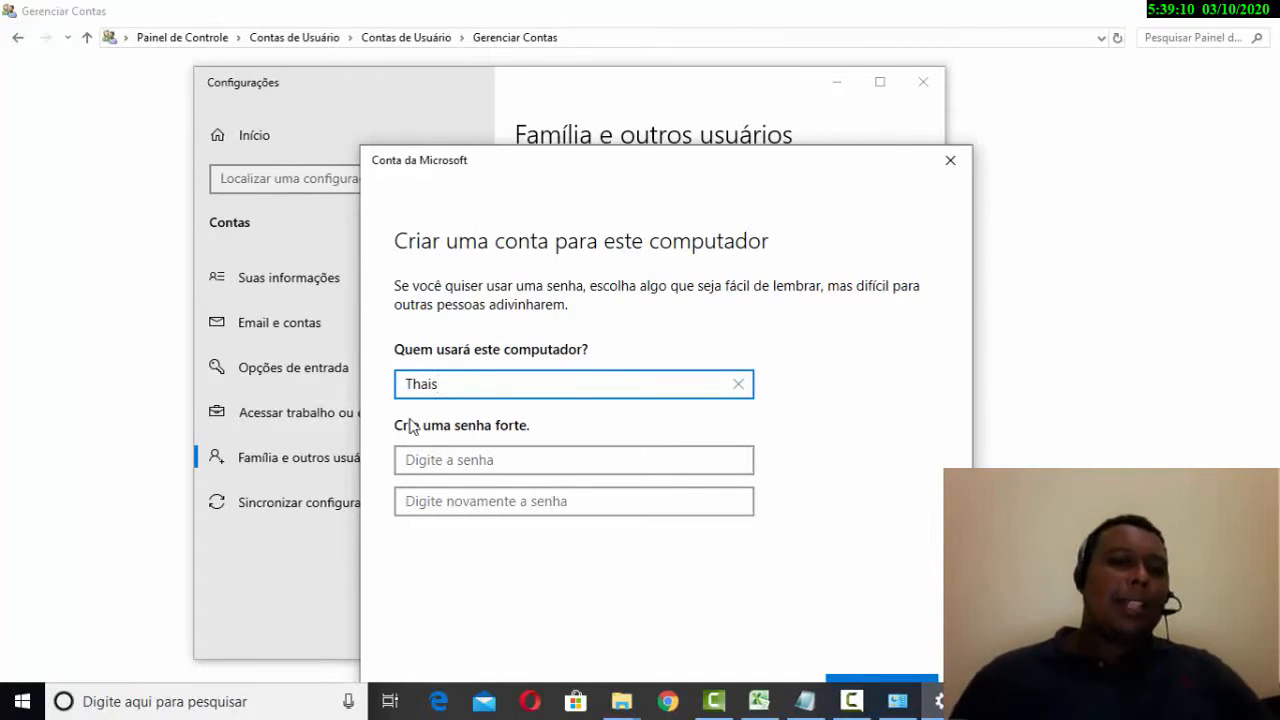
pyautogui.click(490, 455)
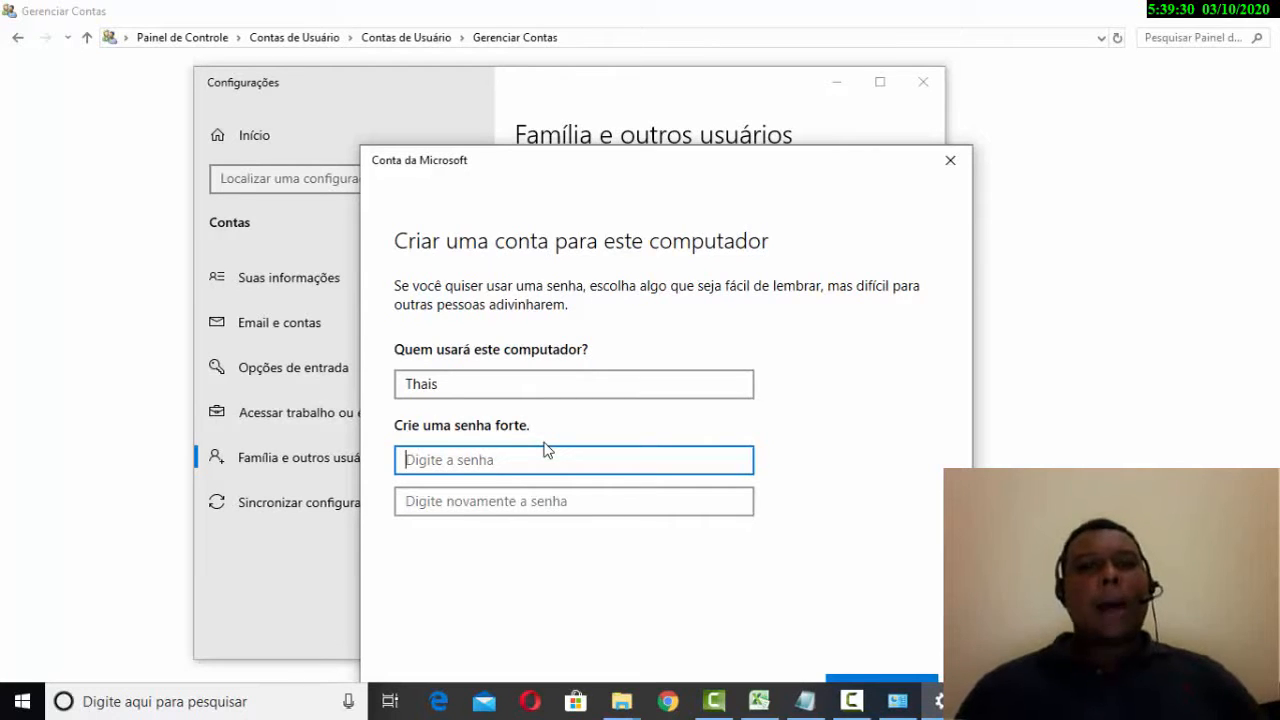
# - Enter the six-character account password and confirm it in the second box
pyautogui.write('12')
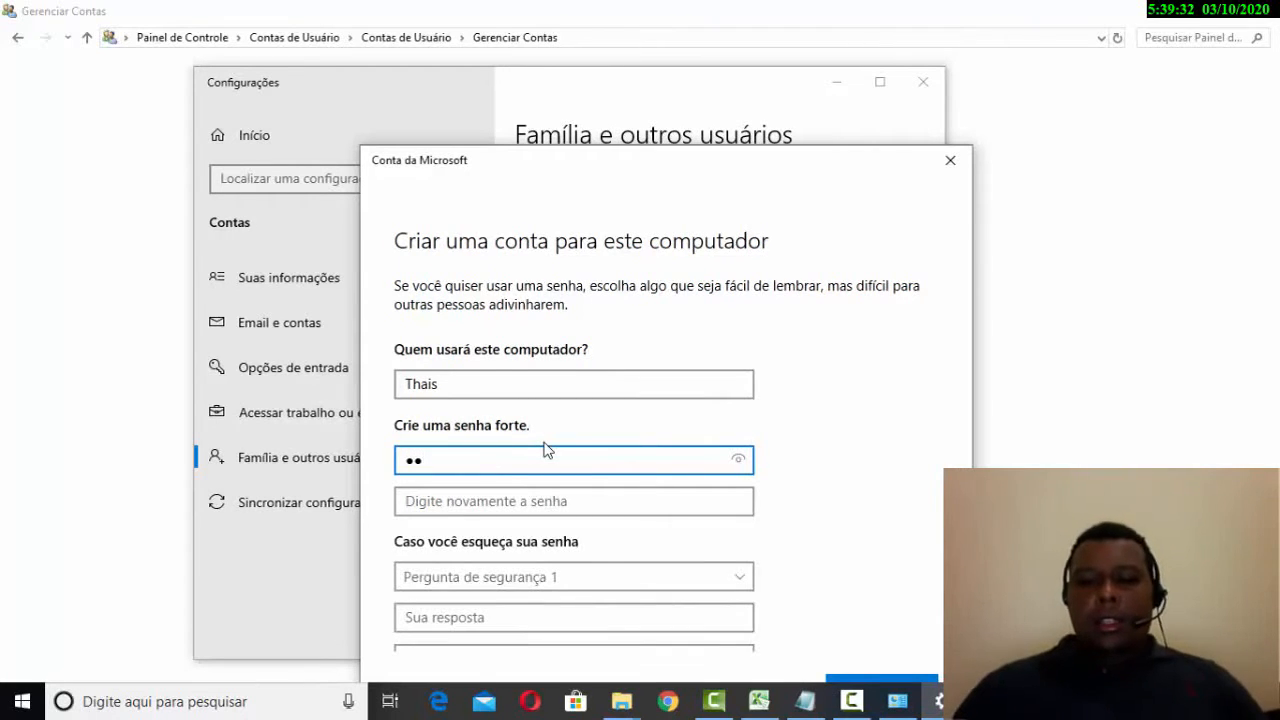
pyautogui.press('BackSpace')
pyautogui.press('BackSpace')
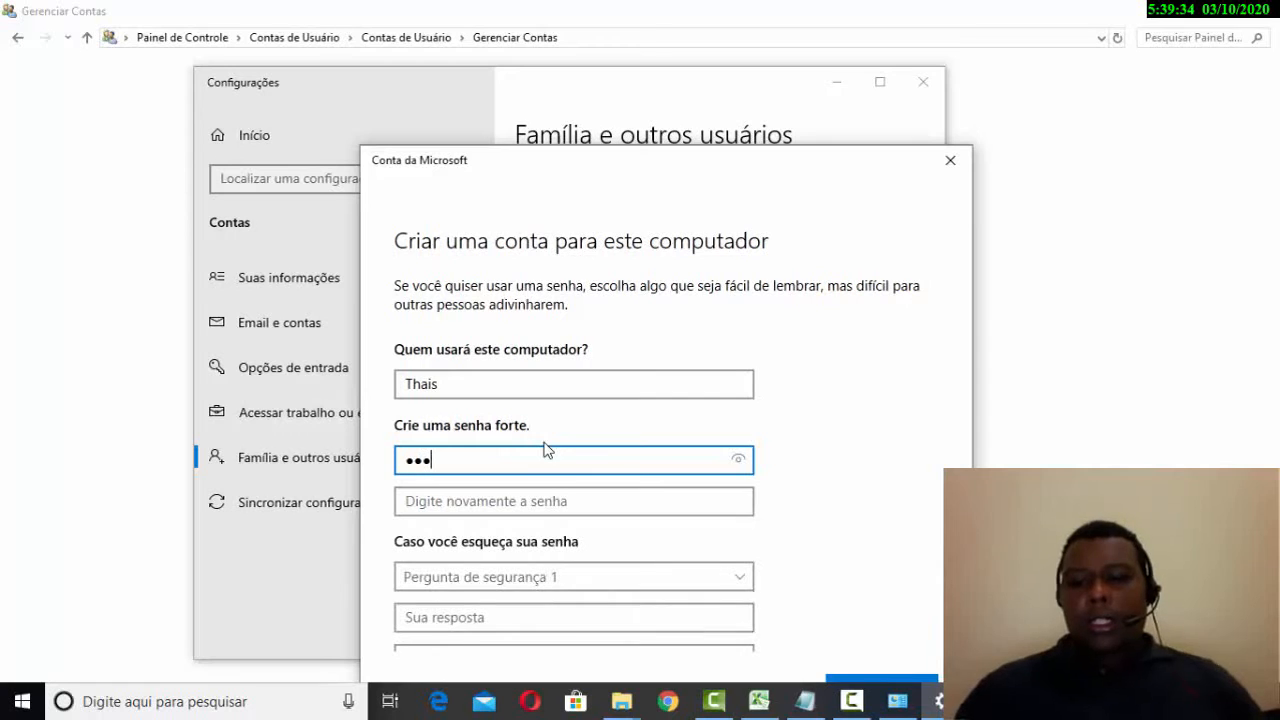
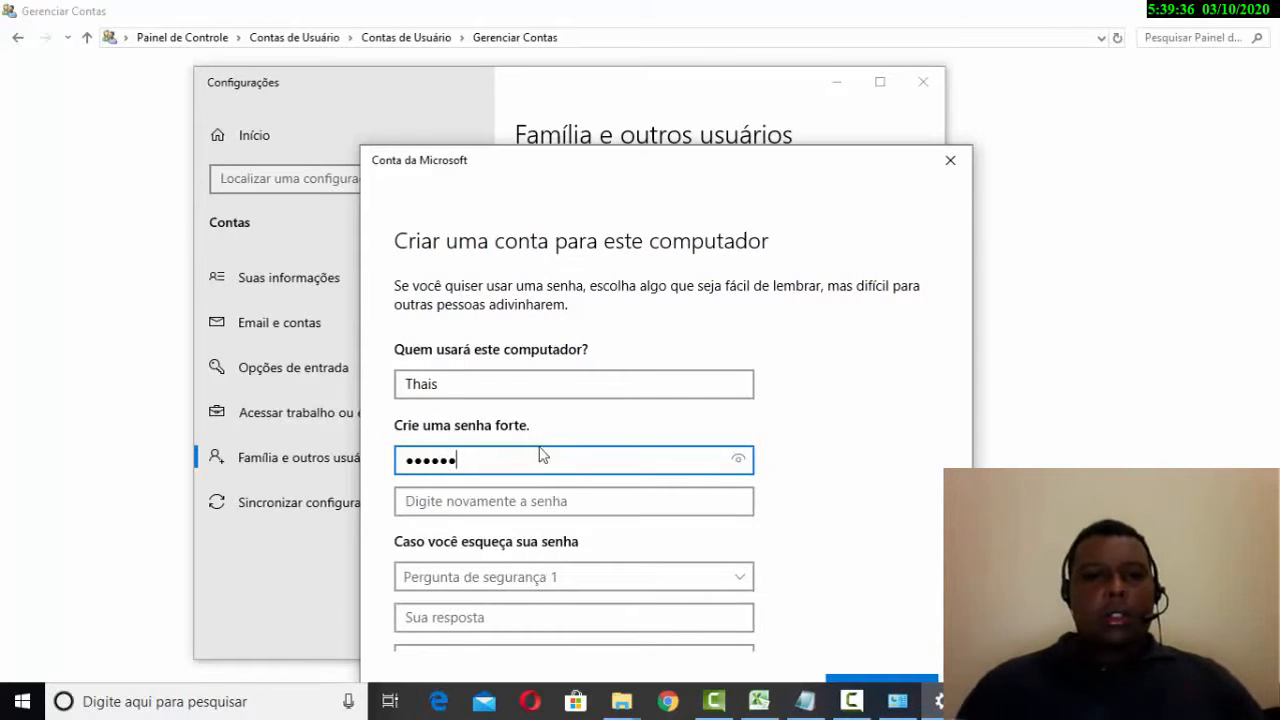
pyautogui.click(536, 498)
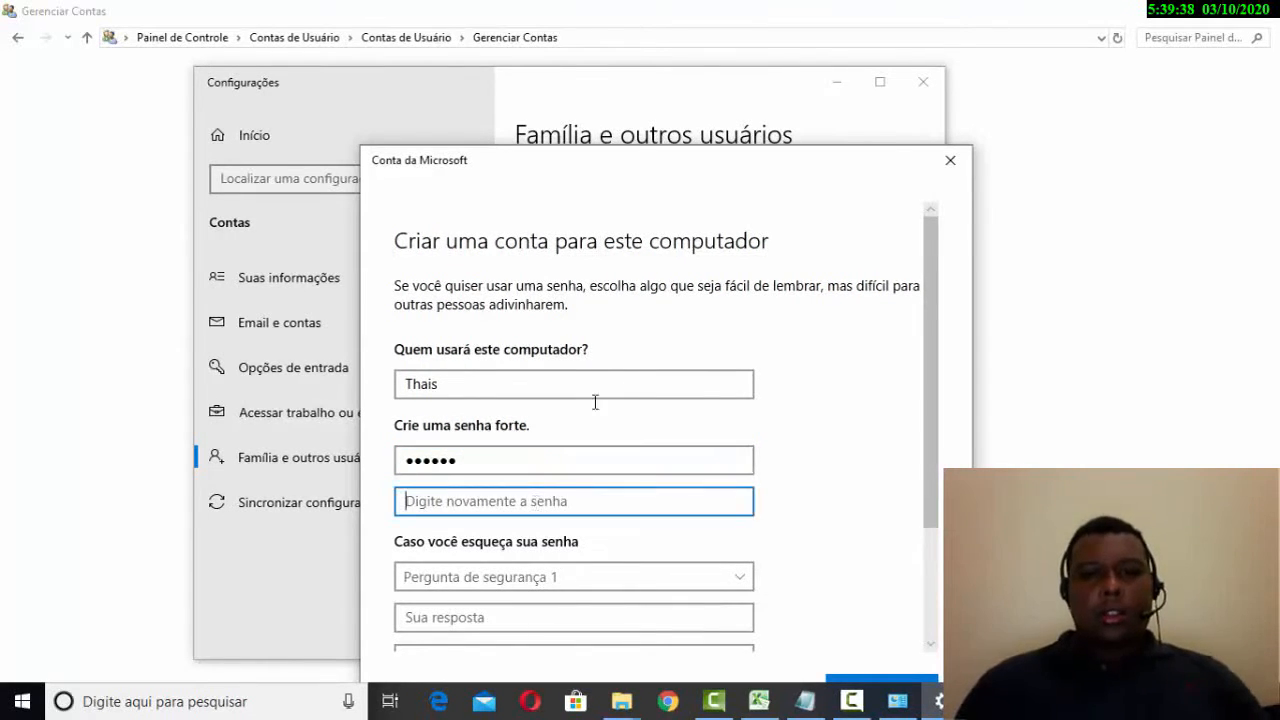
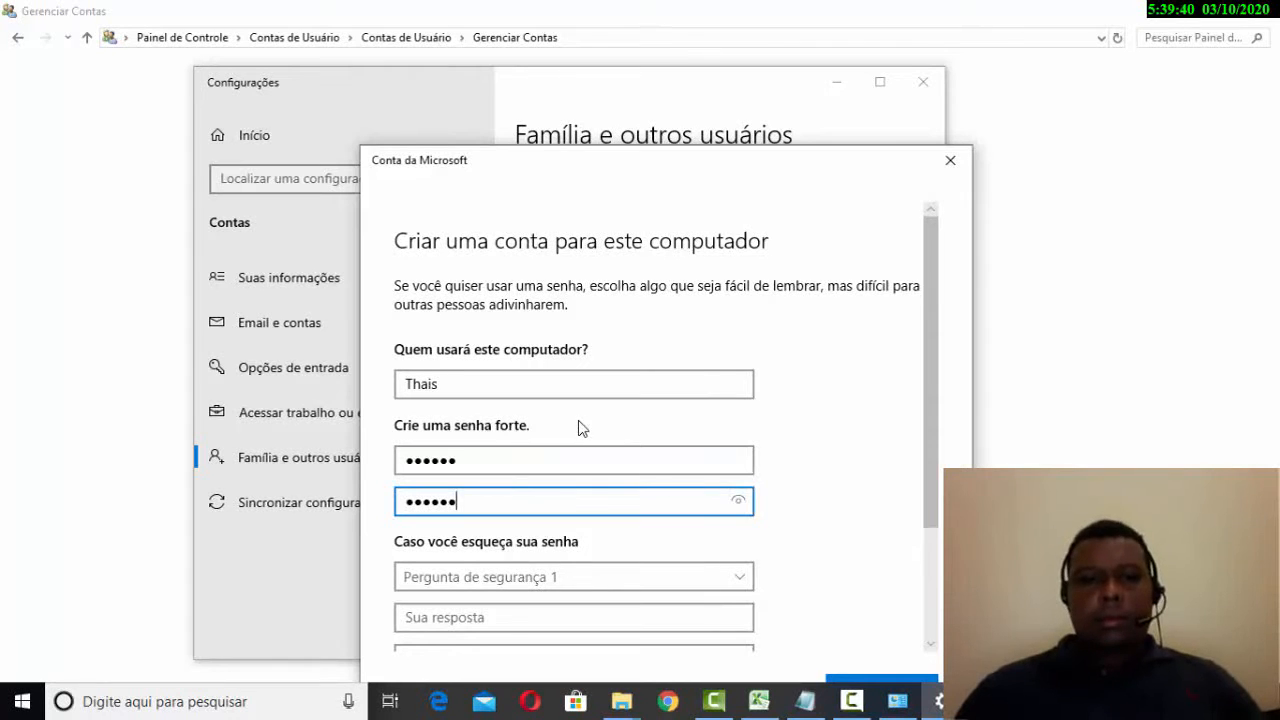
pyautogui.scroll(-1, 630, 424)
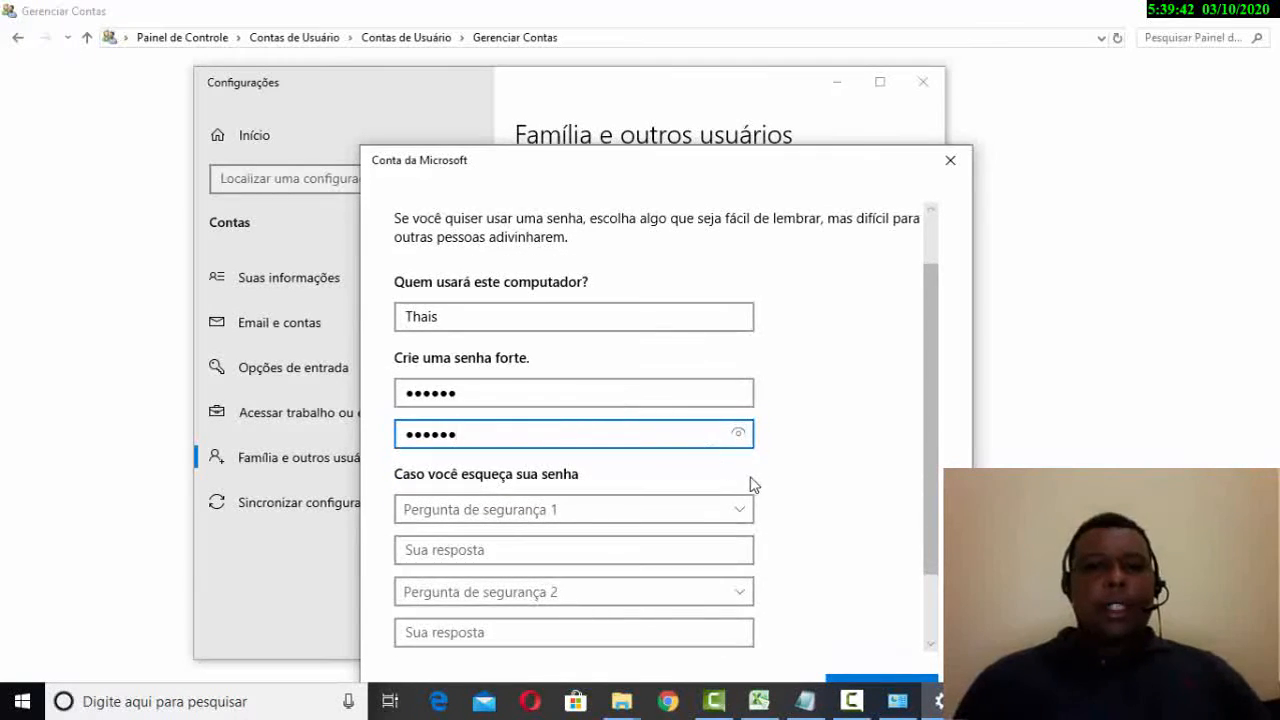
pyautogui.scroll(-1, 754, 485)
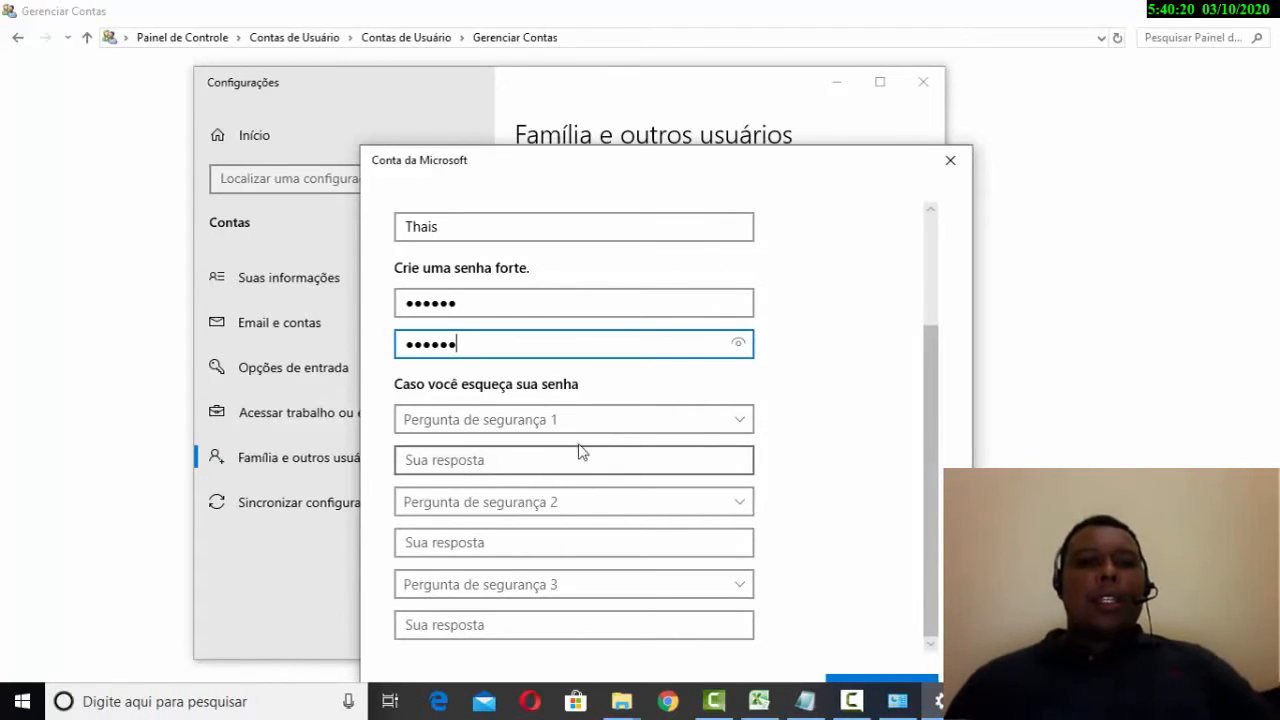
# - Choose the first-pet question as security question 1 and type its answer
pyautogui.click(633, 459)
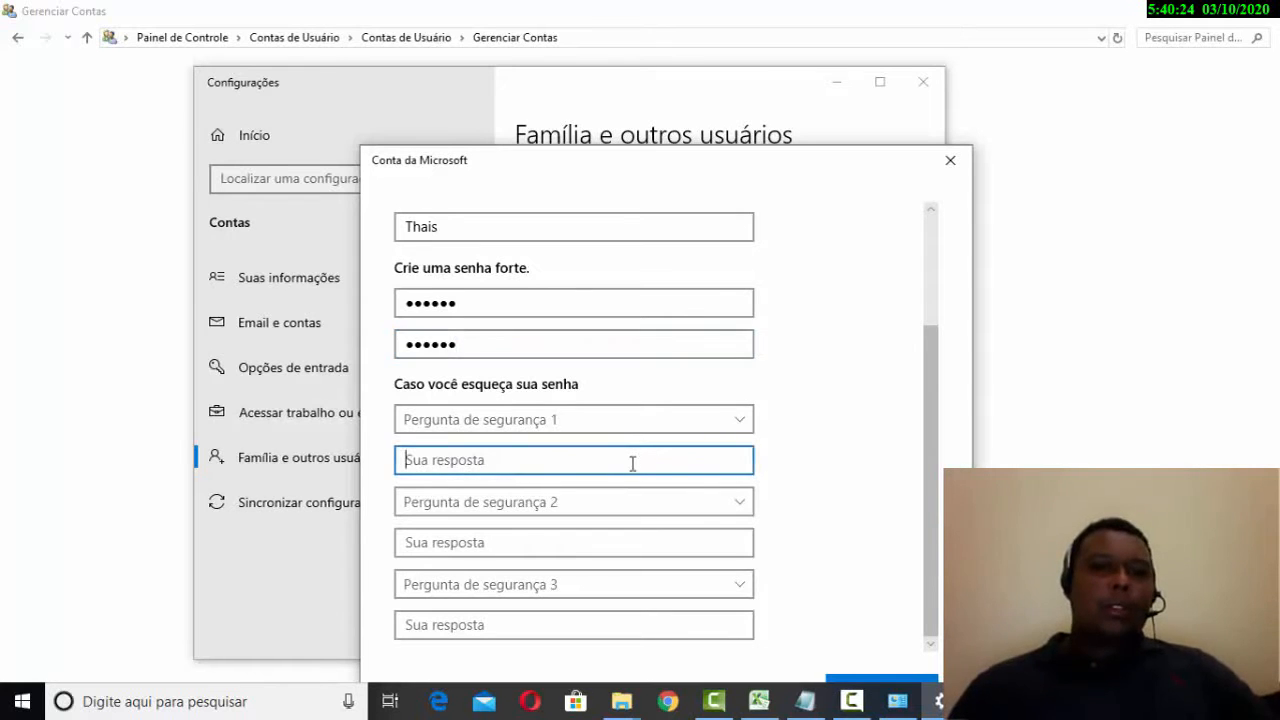
pyautogui.click(621, 550)
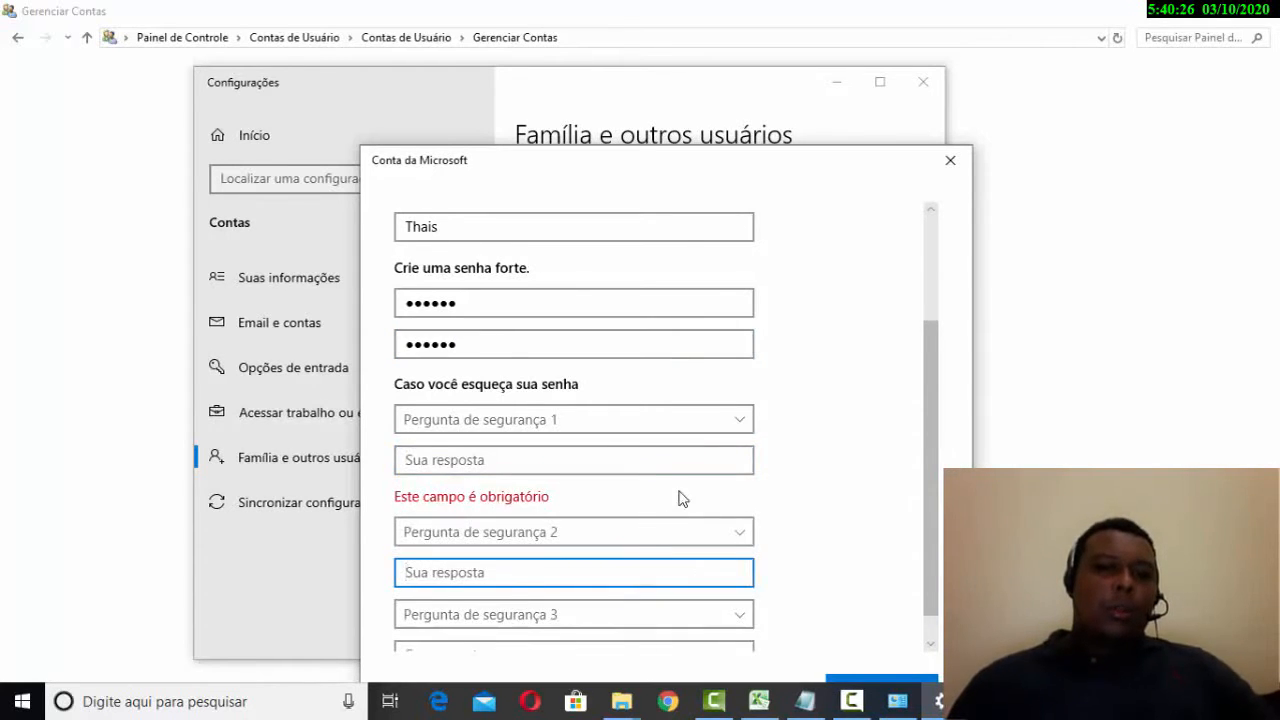
pyautogui.click(625, 428)
pyautogui.click(632, 396)
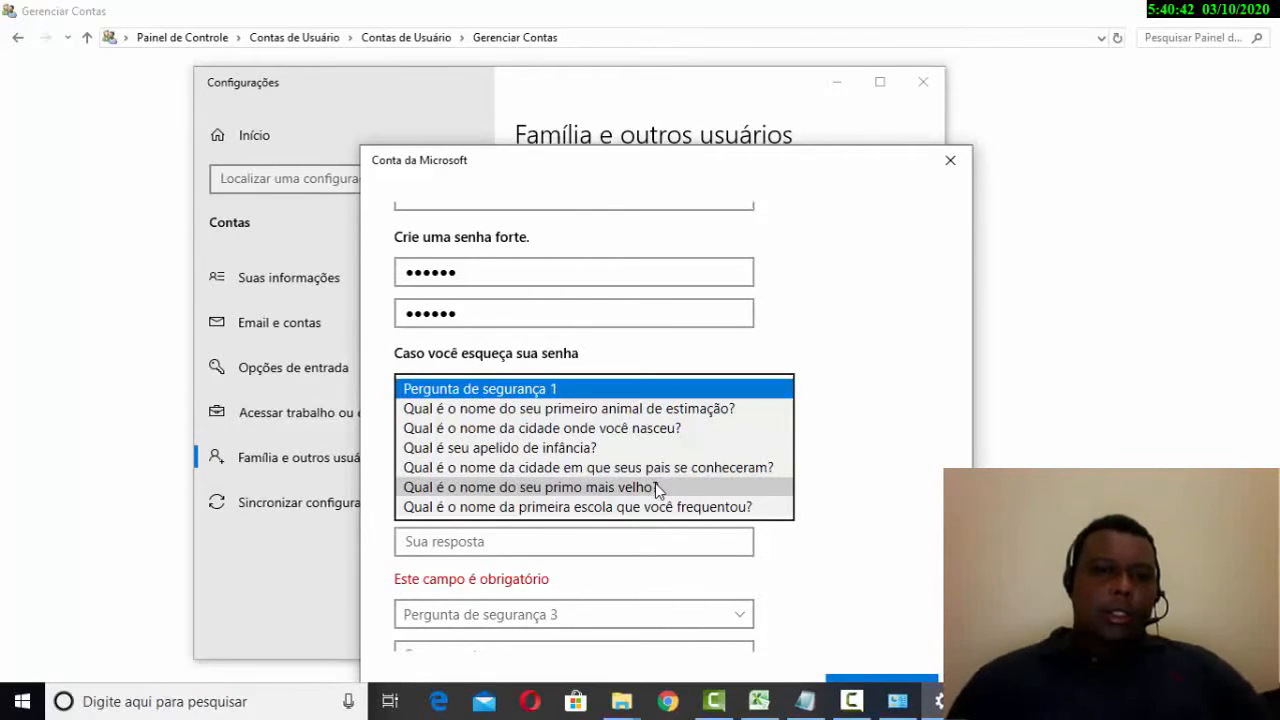
pyautogui.click(630, 409)
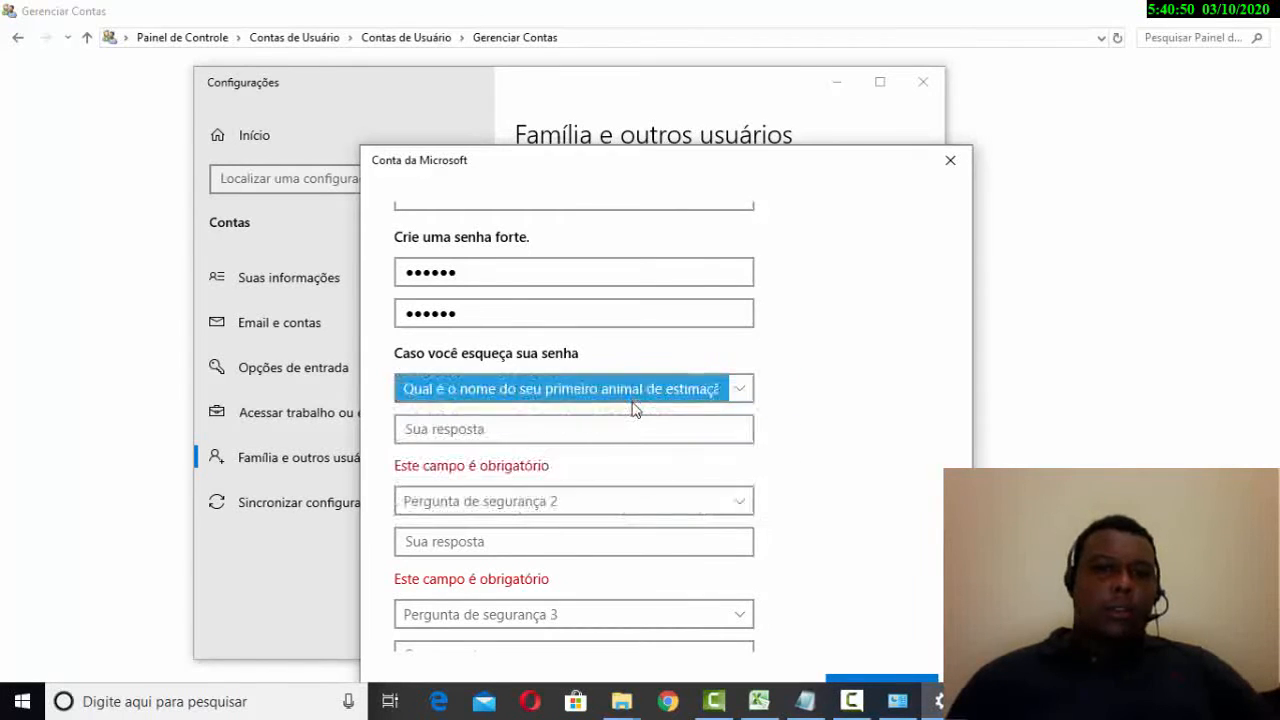
pyautogui.click(646, 430)
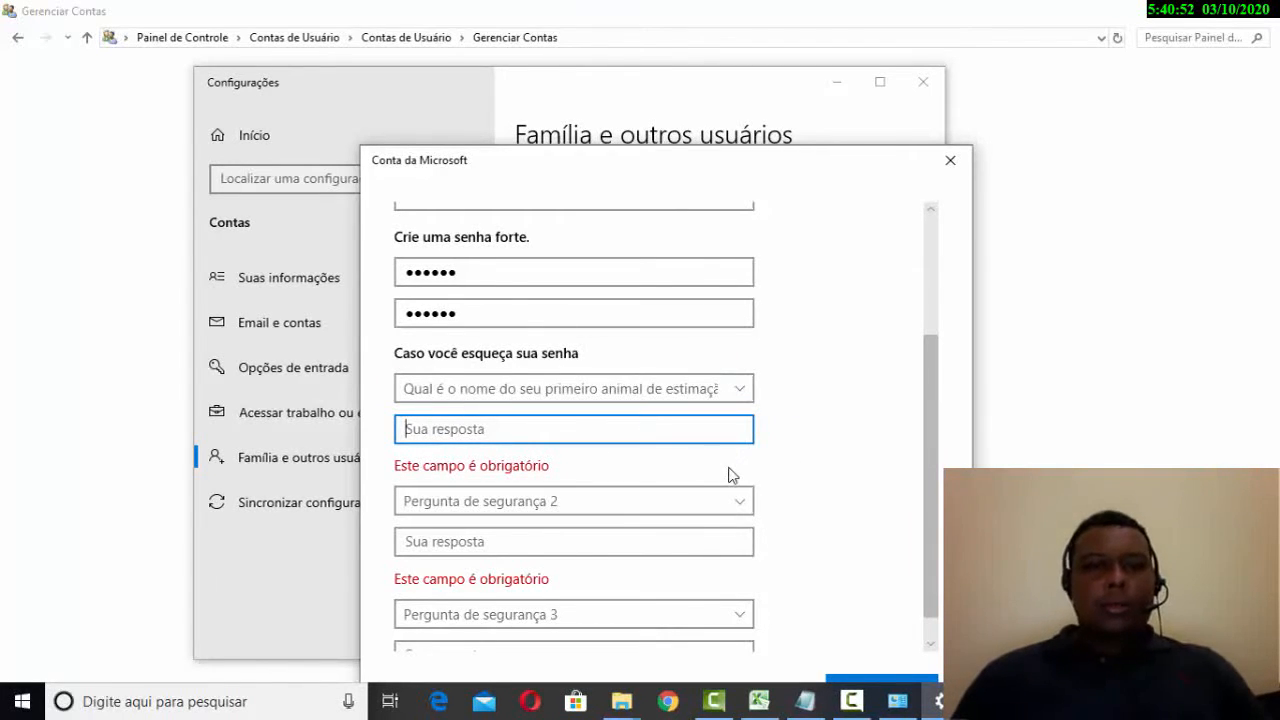
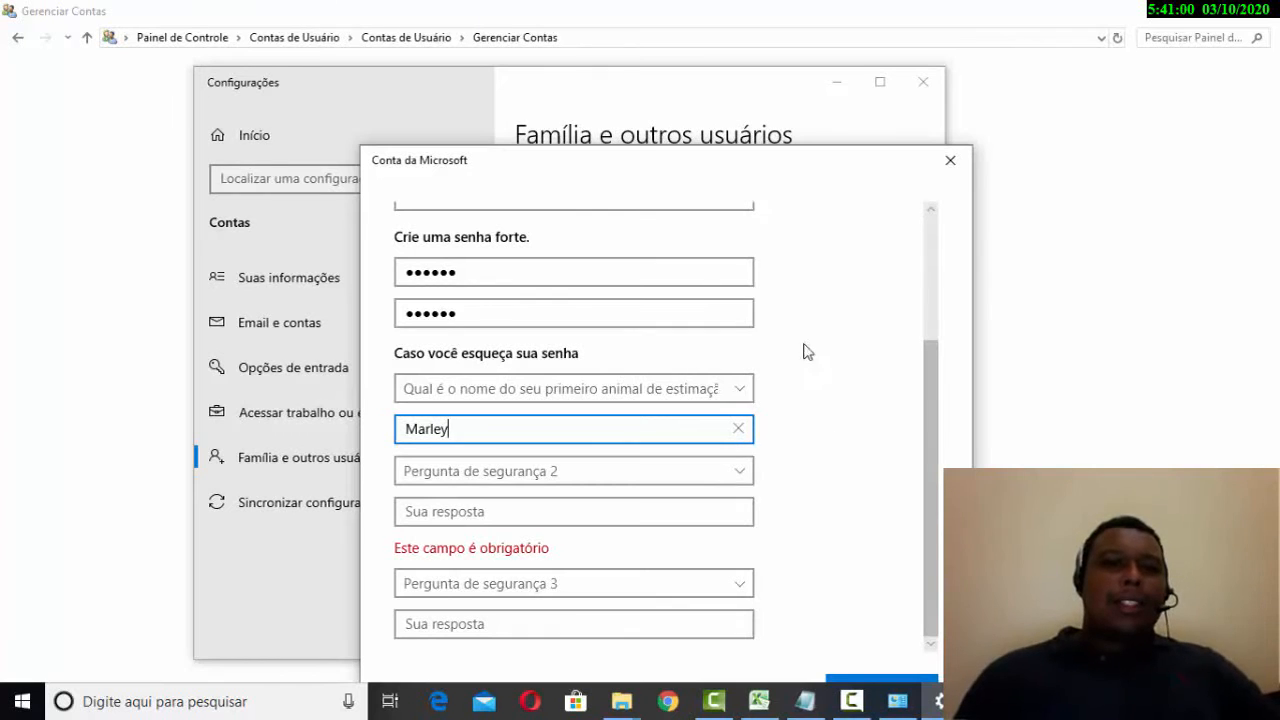
# - Move the account dialog up so the bottom of the form is visible
pyautogui.moveTo(748, 160); pyautogui.dragTo(722, 60)
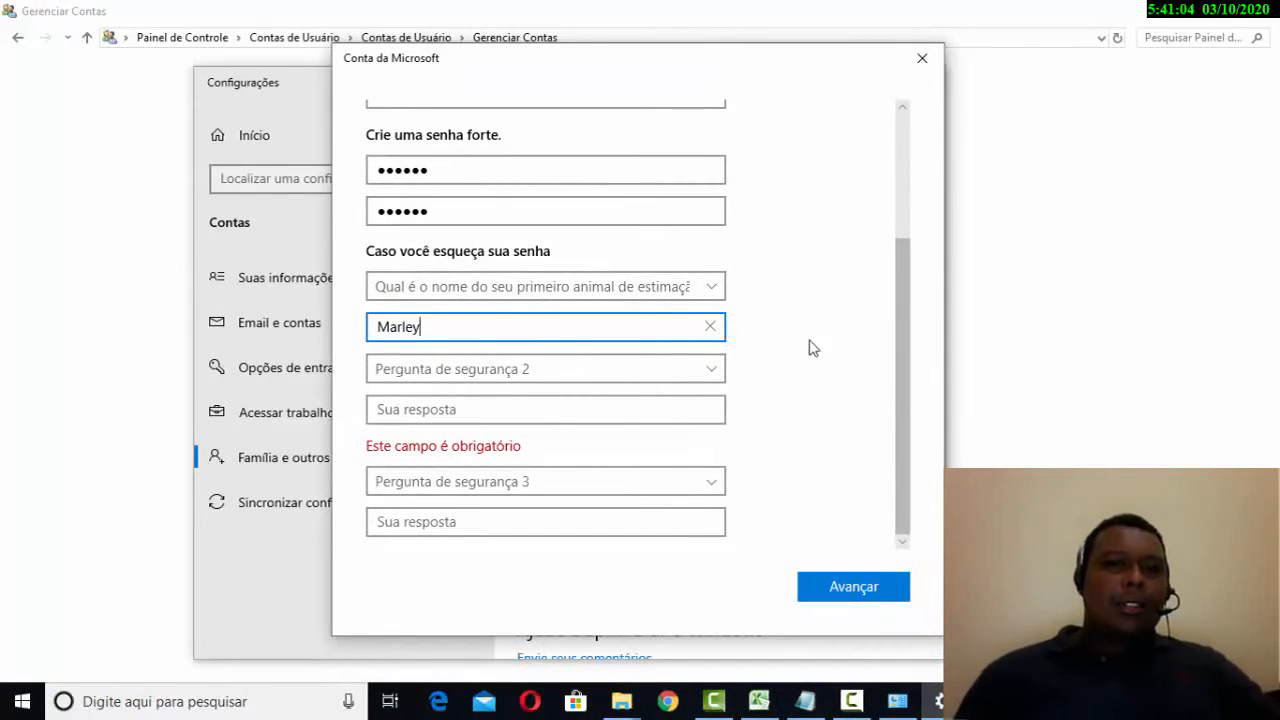
pyautogui.scroll(2, 829, 345)
pyautogui.scroll(-2, 829, 345)
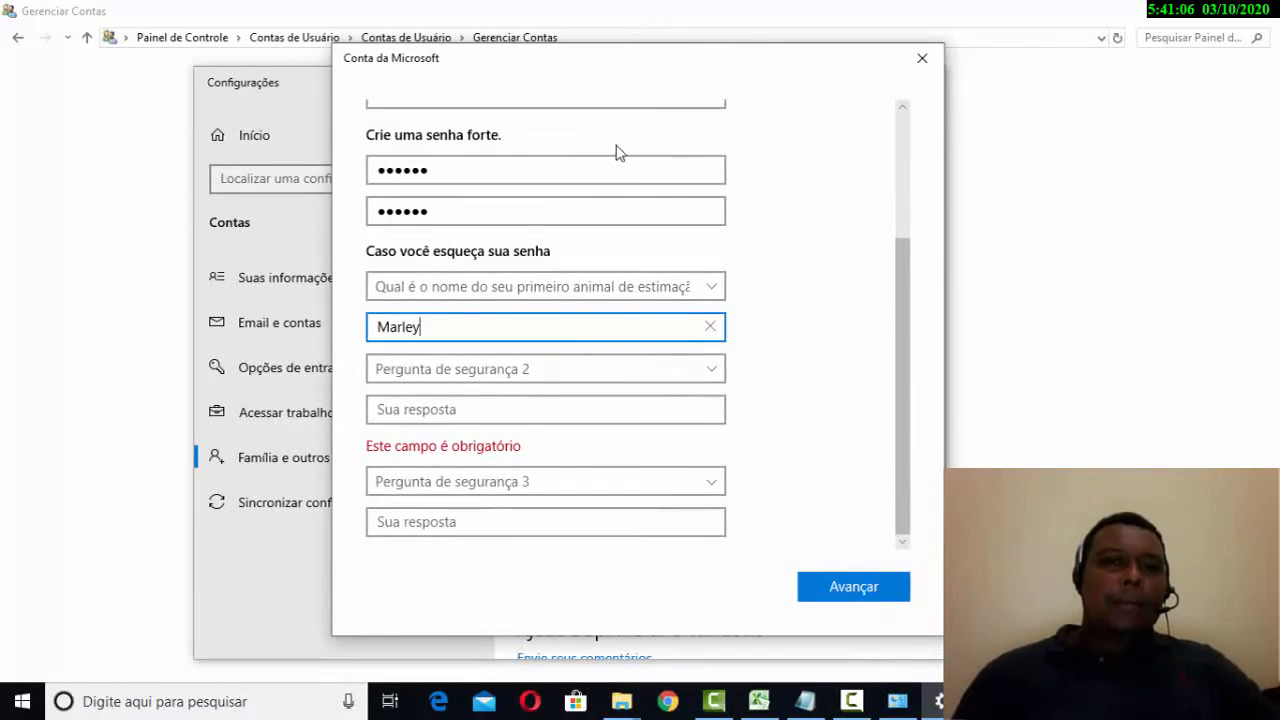
pyautogui.scroll(2, 615, 150)
pyautogui.scroll(-2, 614, 149)
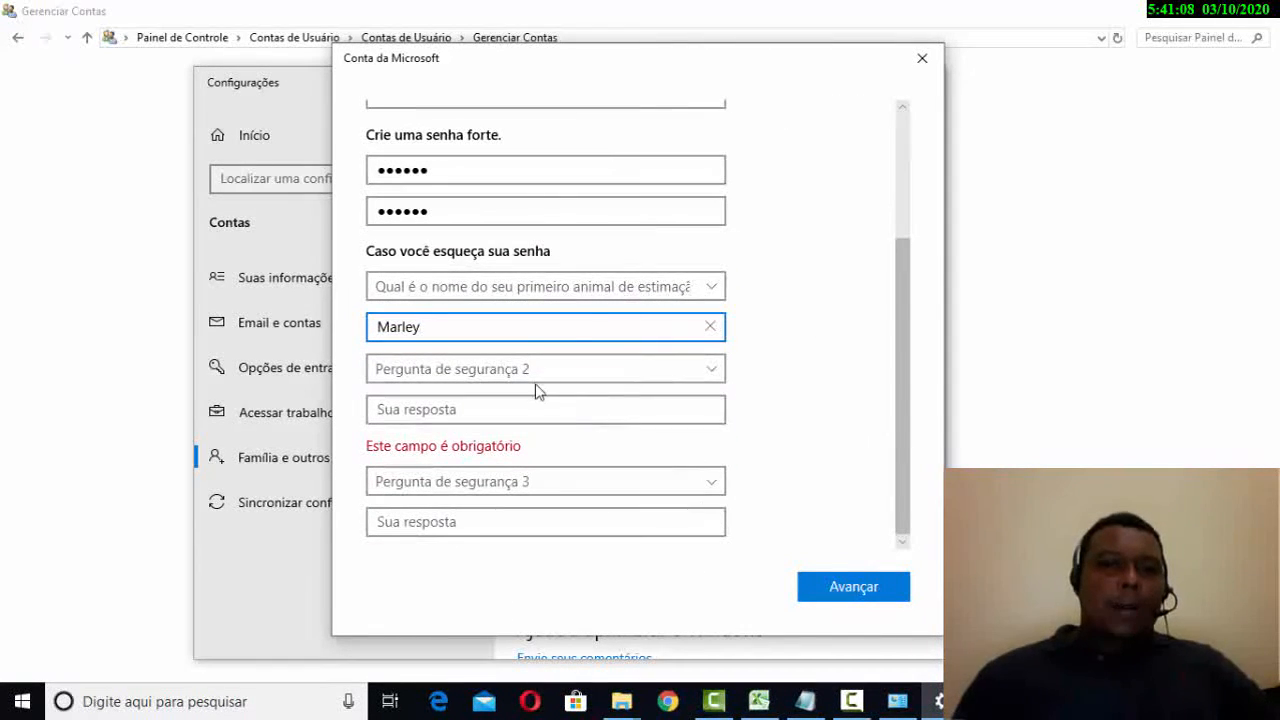
pyautogui.scroll(2, 591, 400)
pyautogui.scroll(-1, 617, 418)
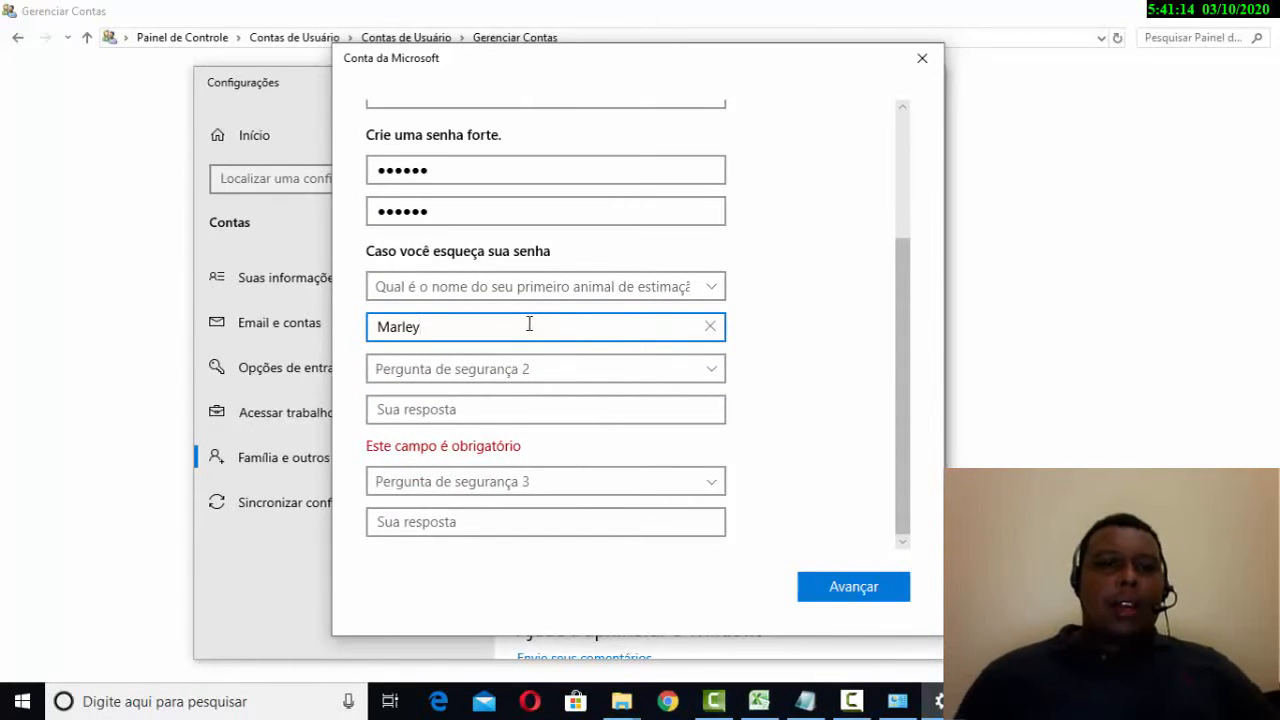
# - Delete the first security answer and reset question 1 to its blank placeholder
pyautogui.moveTo(529, 324); pyautogui.dragTo(342, 350)
pyautogui.press('BackSpace')
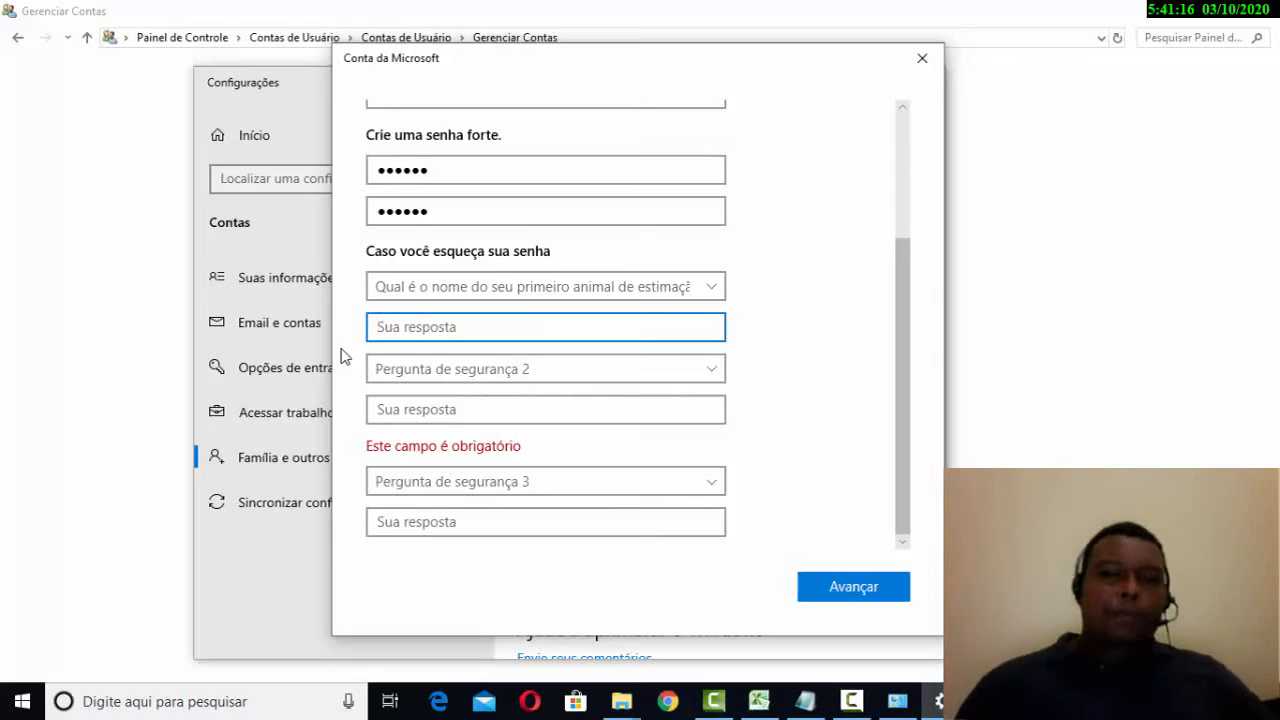
pyautogui.scroll(2, 526, 366)
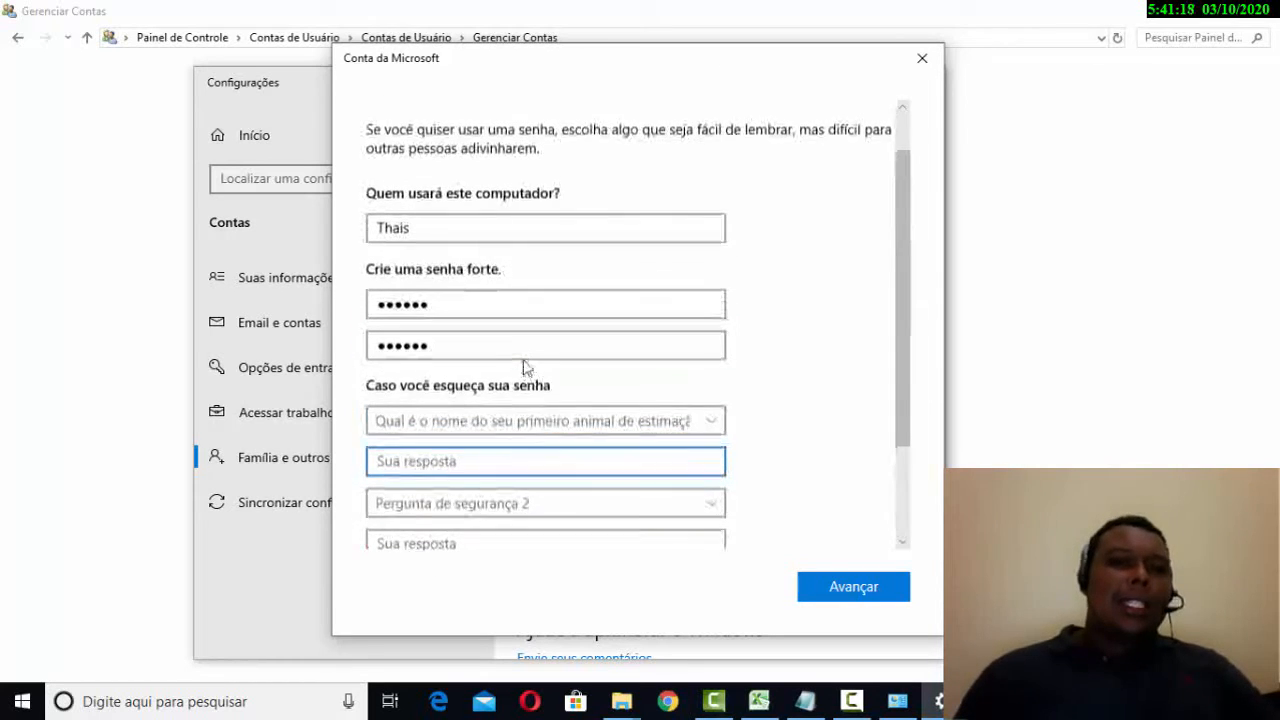
pyautogui.click(565, 430)
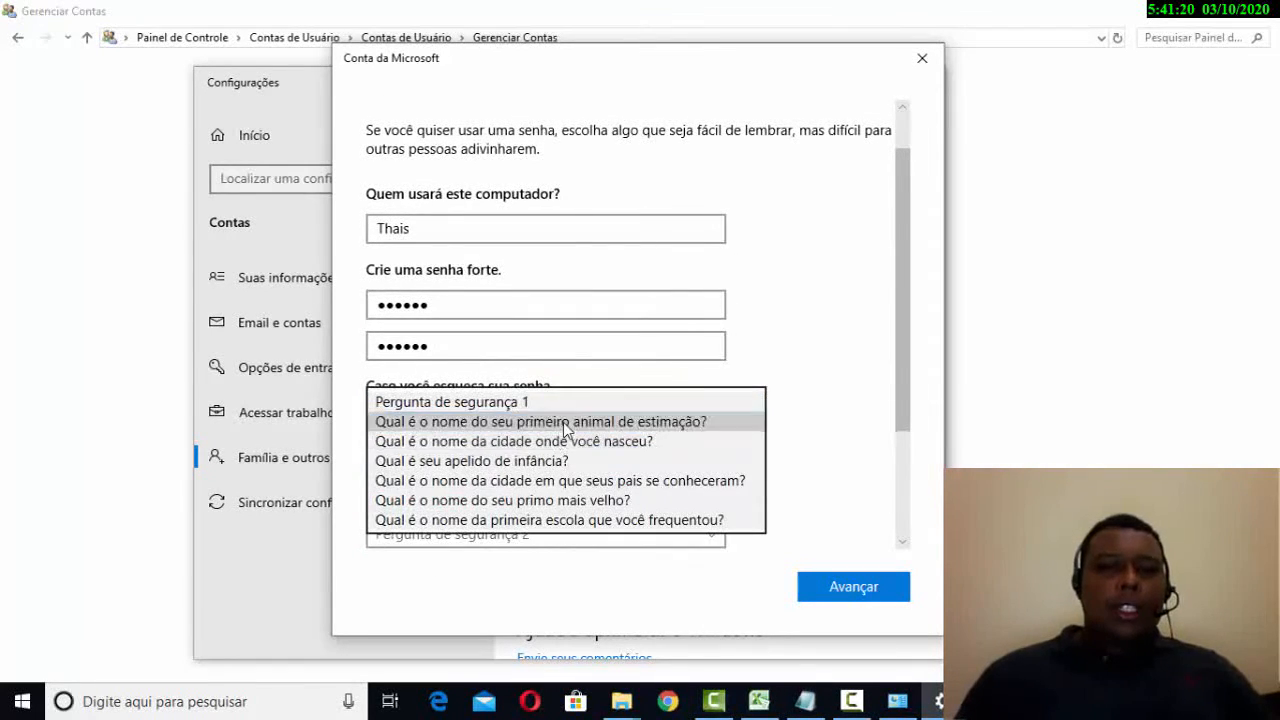
pyautogui.click(562, 405)
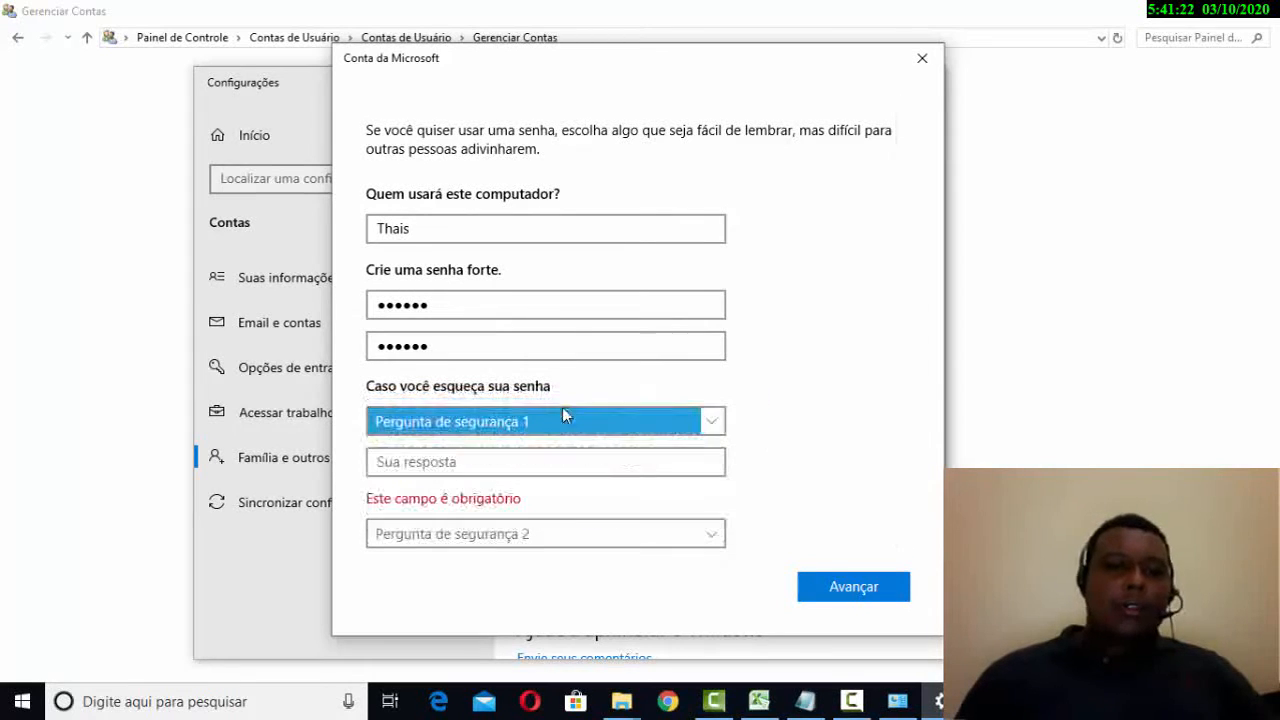
pyautogui.click(654, 466)
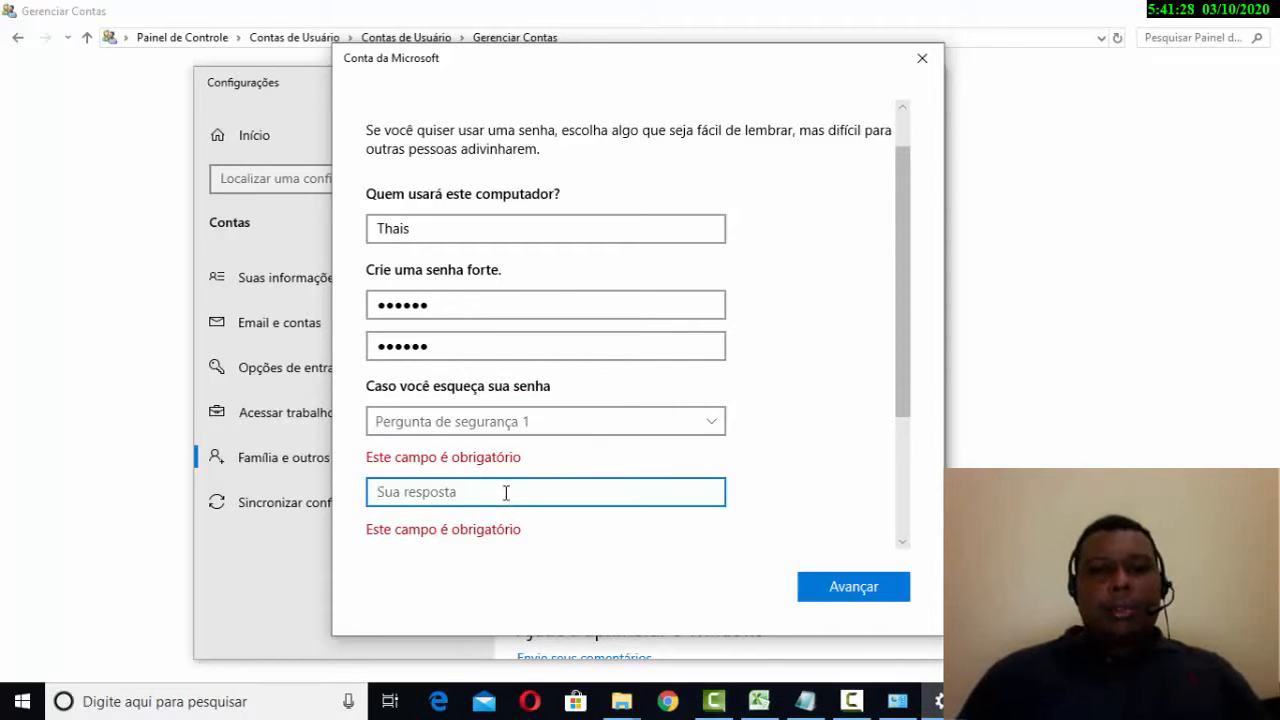
pyautogui.write('12')
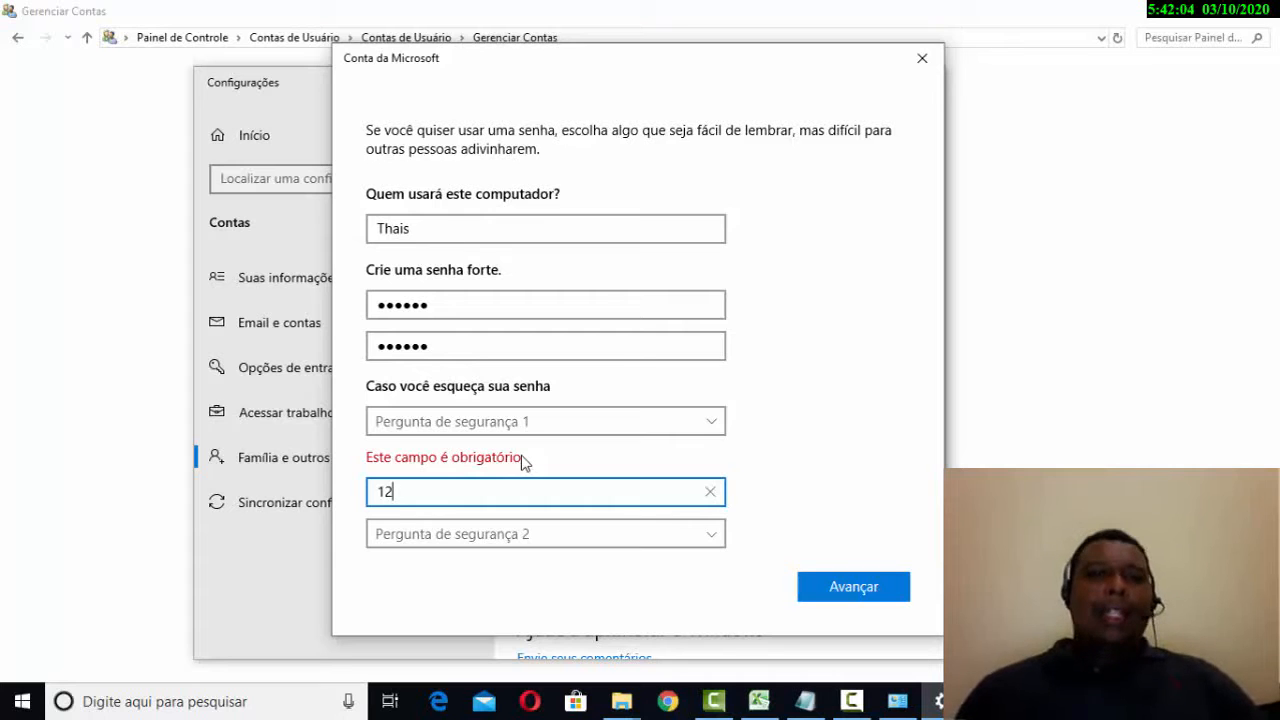
pyautogui.press('BackSpace')
pyautogui.press('BackSpace')
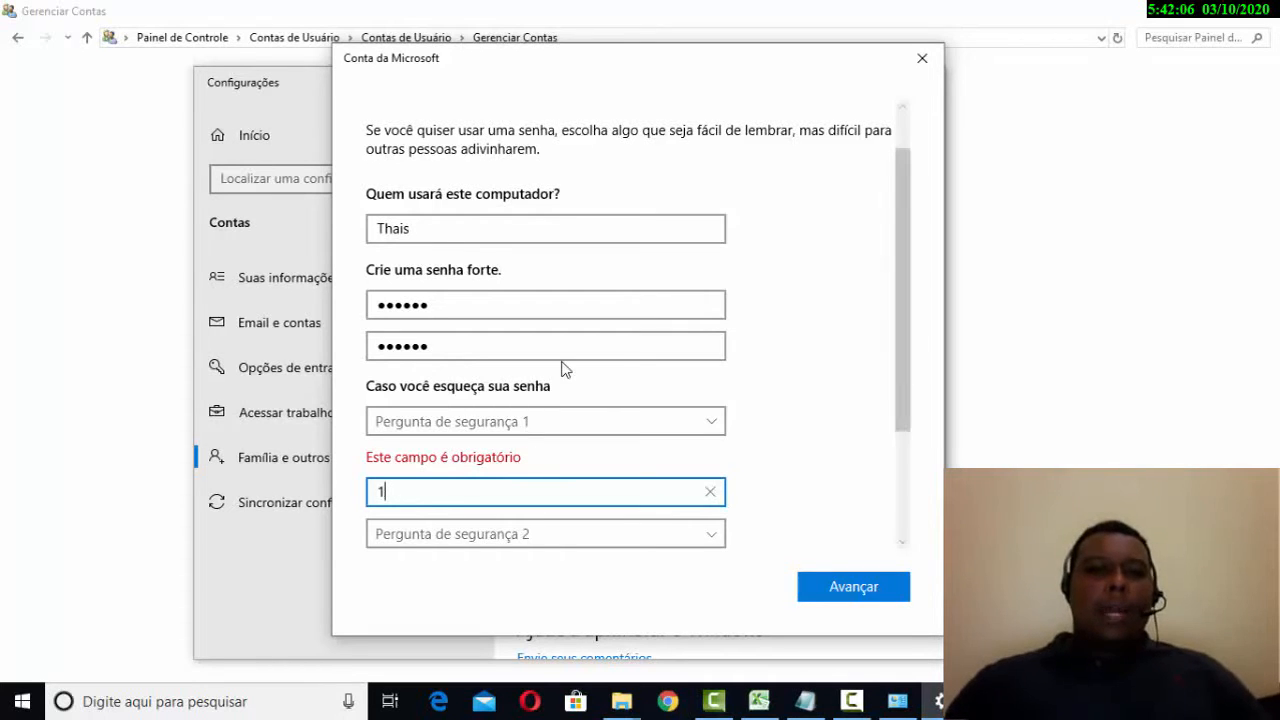
# - Try to continue, then open and dismiss the question 1 list without choosing
pyautogui.click(857, 586)
pyautogui.scroll(-3, 871, 506)
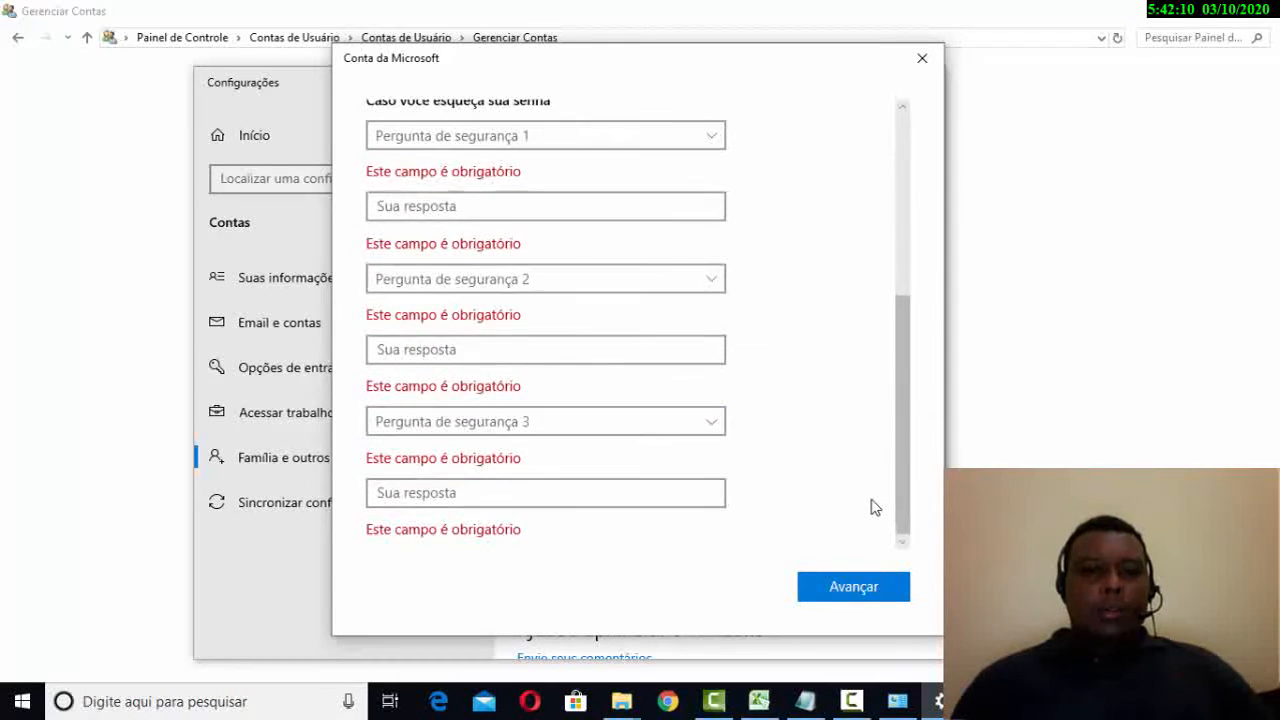
pyautogui.scroll(4, 871, 506)
pyautogui.click(638, 480)
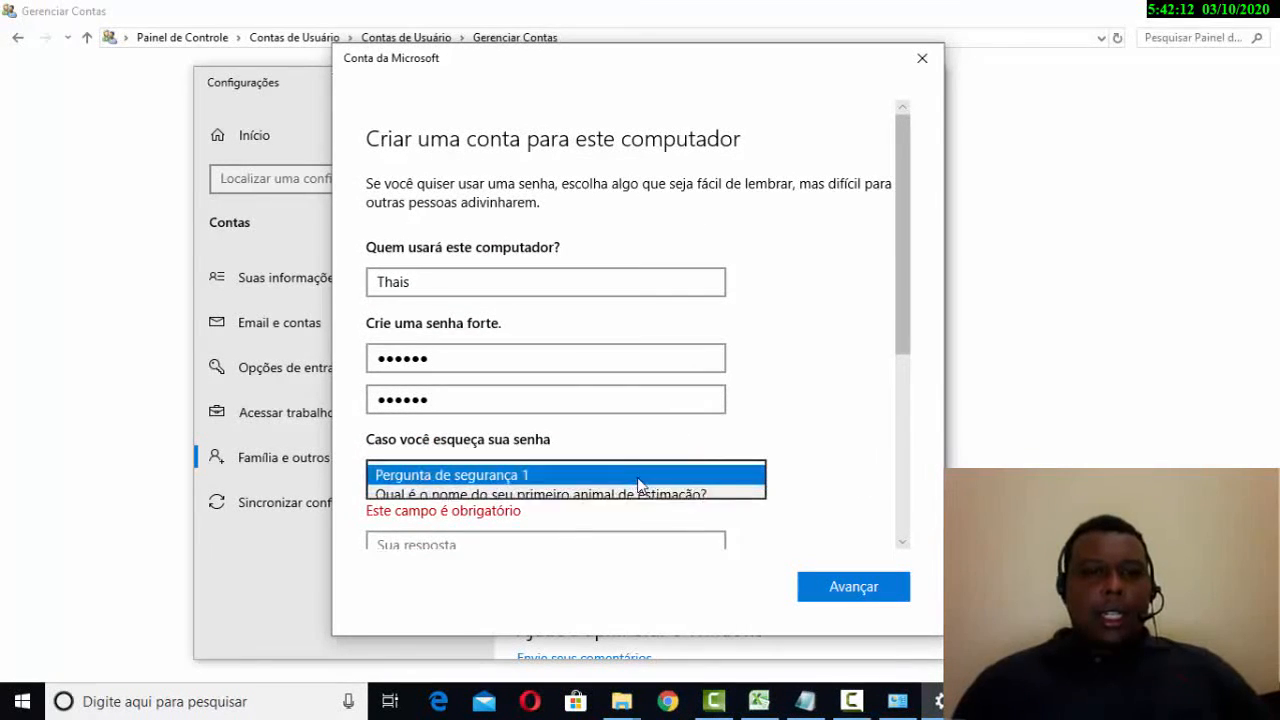
pyautogui.click(809, 339)
pyautogui.scroll(-4, 808, 337)
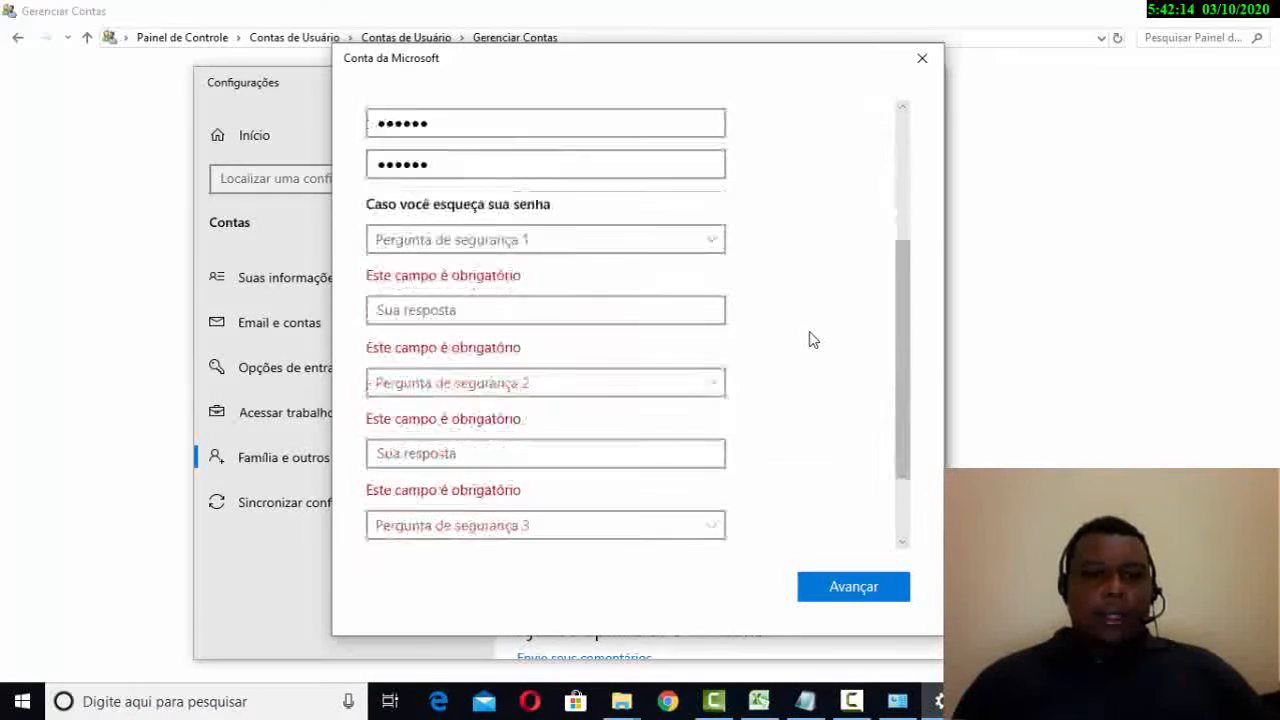
# - Pick the first pet's name question for question 1 and type its answer
pyautogui.click(697, 207)
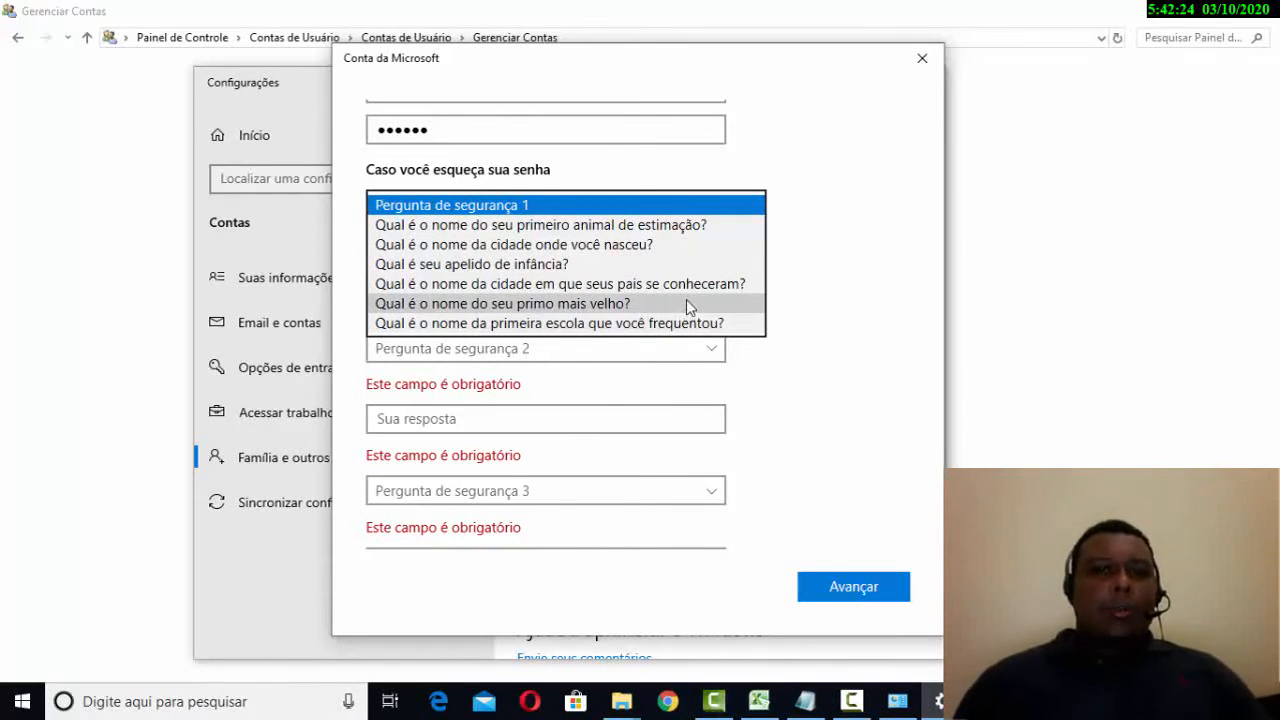
pyautogui.click(686, 226)
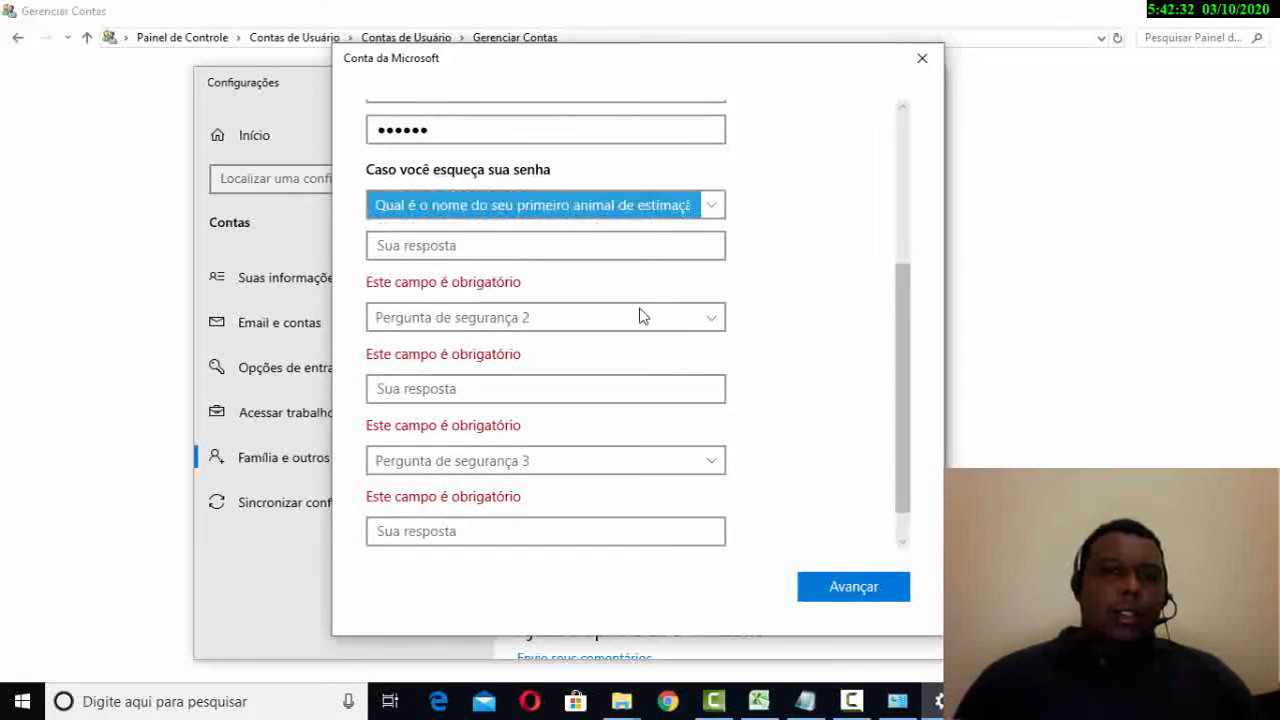
pyautogui.click(618, 250)
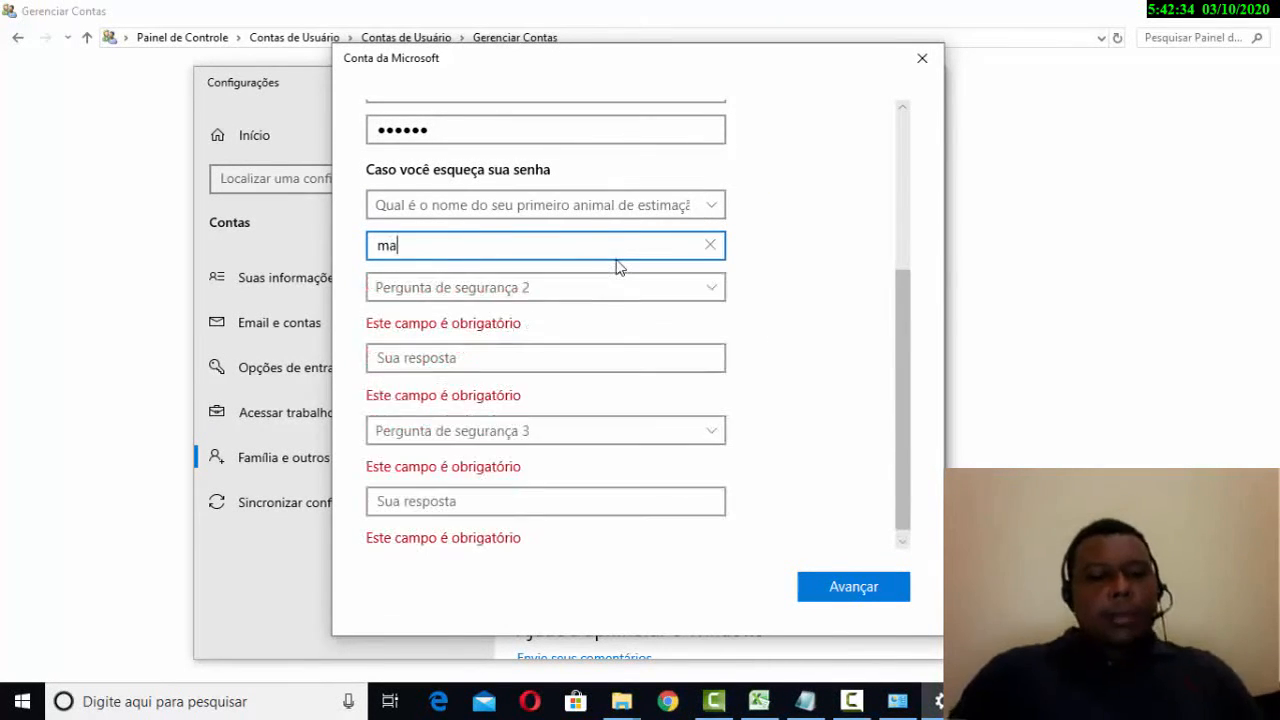
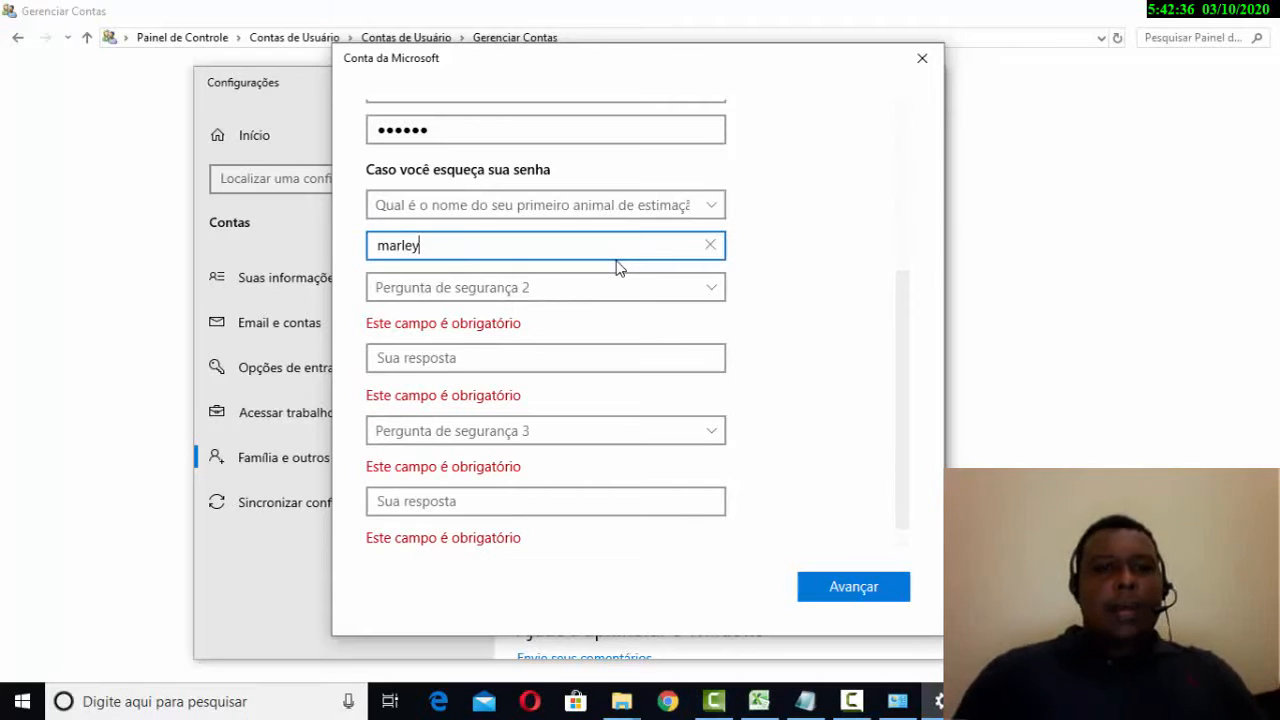
pyautogui.scroll(3, 870, 435)
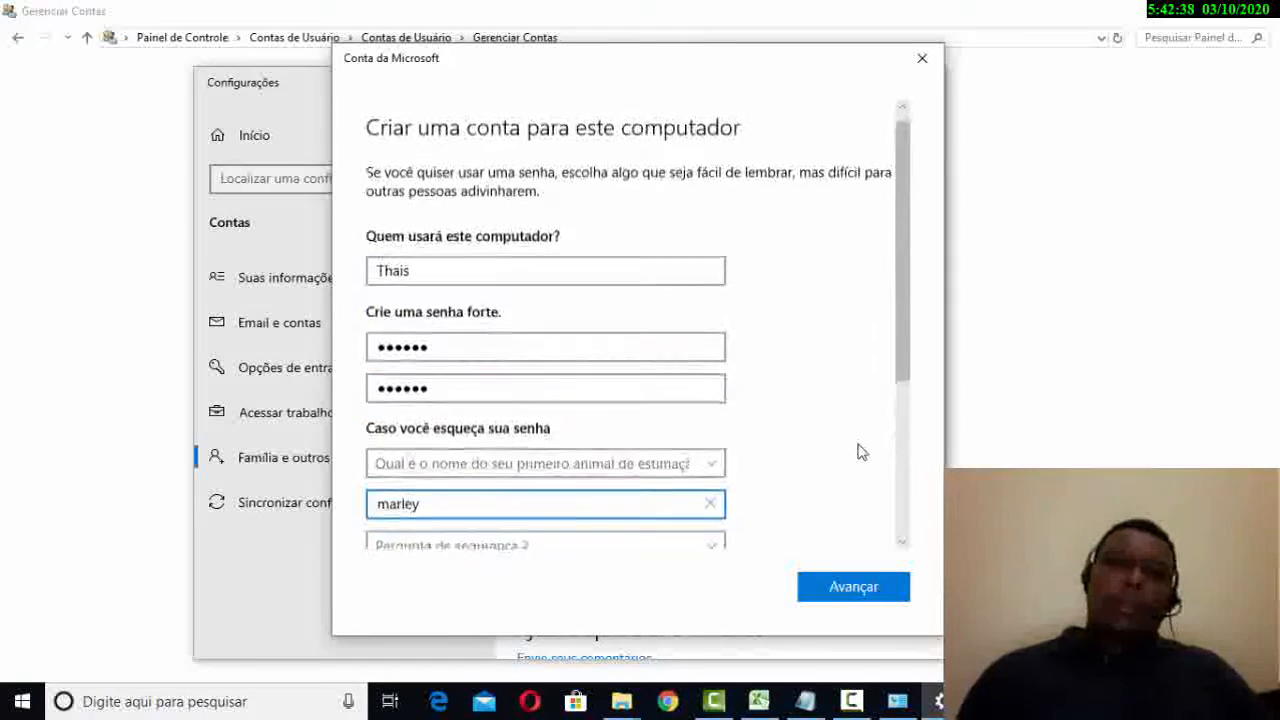
pyautogui.scroll(-3, 860, 445)
pyautogui.click(845, 597)
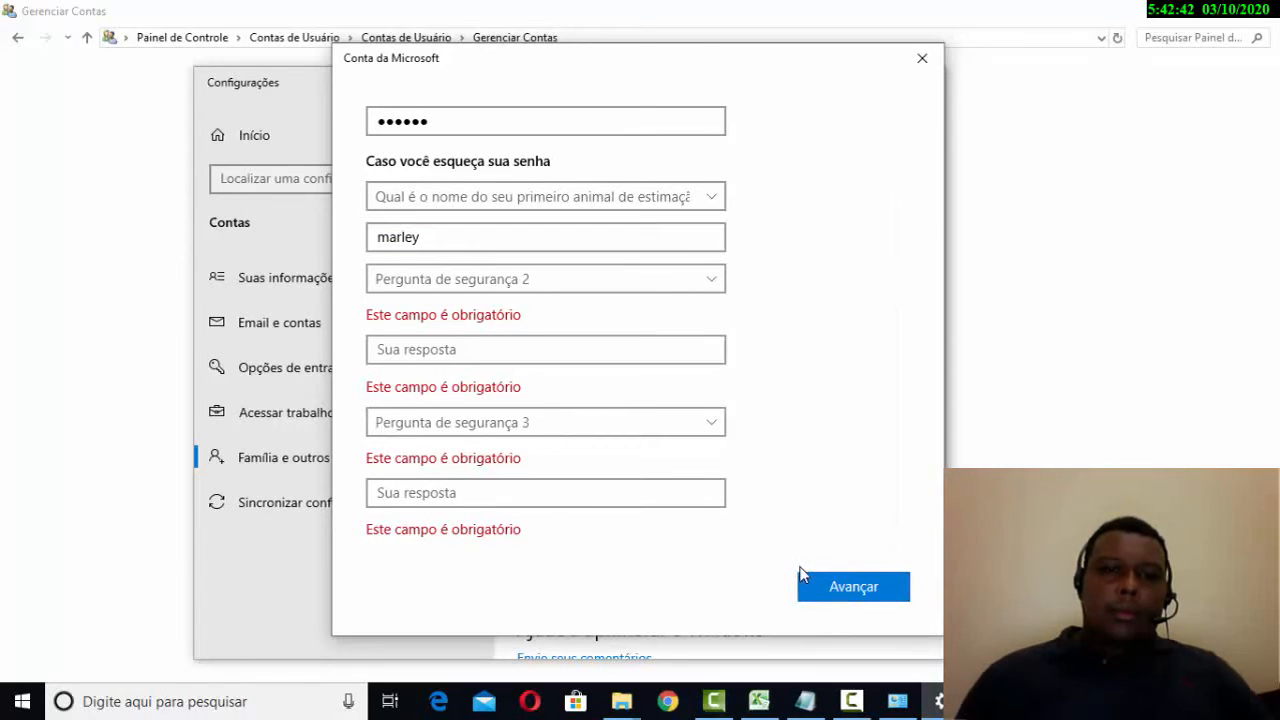
pyautogui.scroll(3, 730, 529)
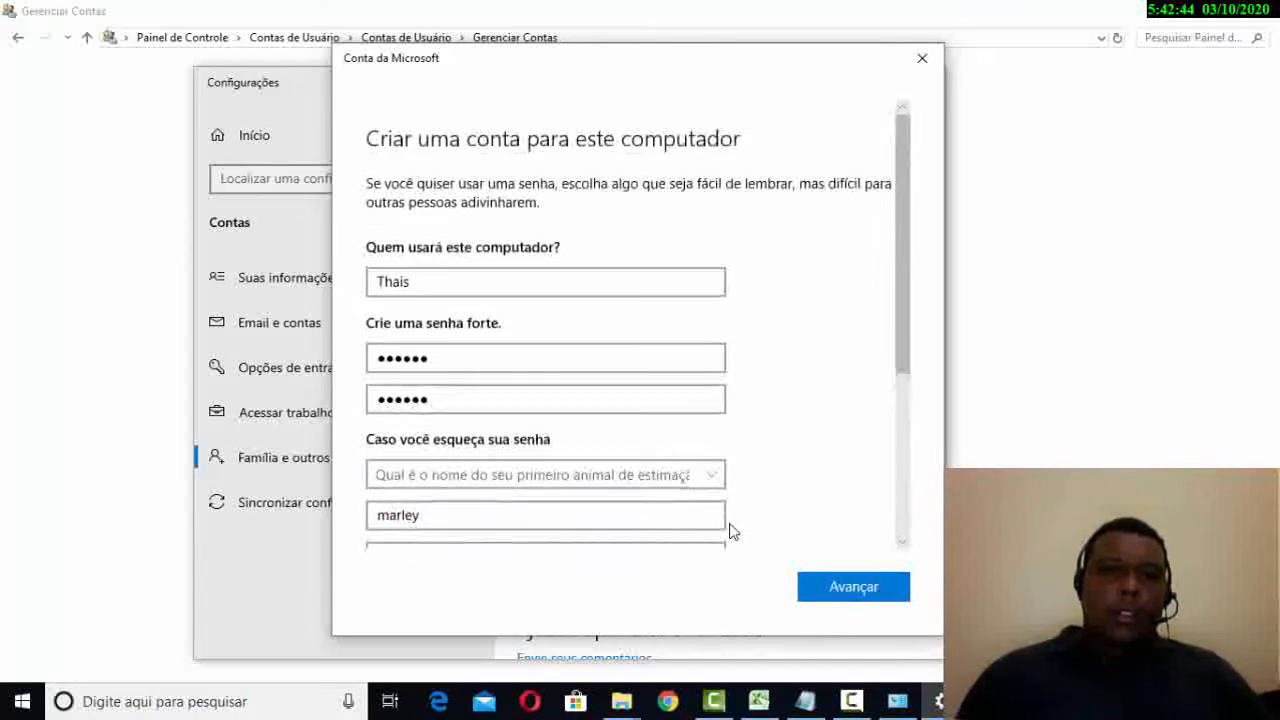
pyautogui.scroll(-3, 730, 529)
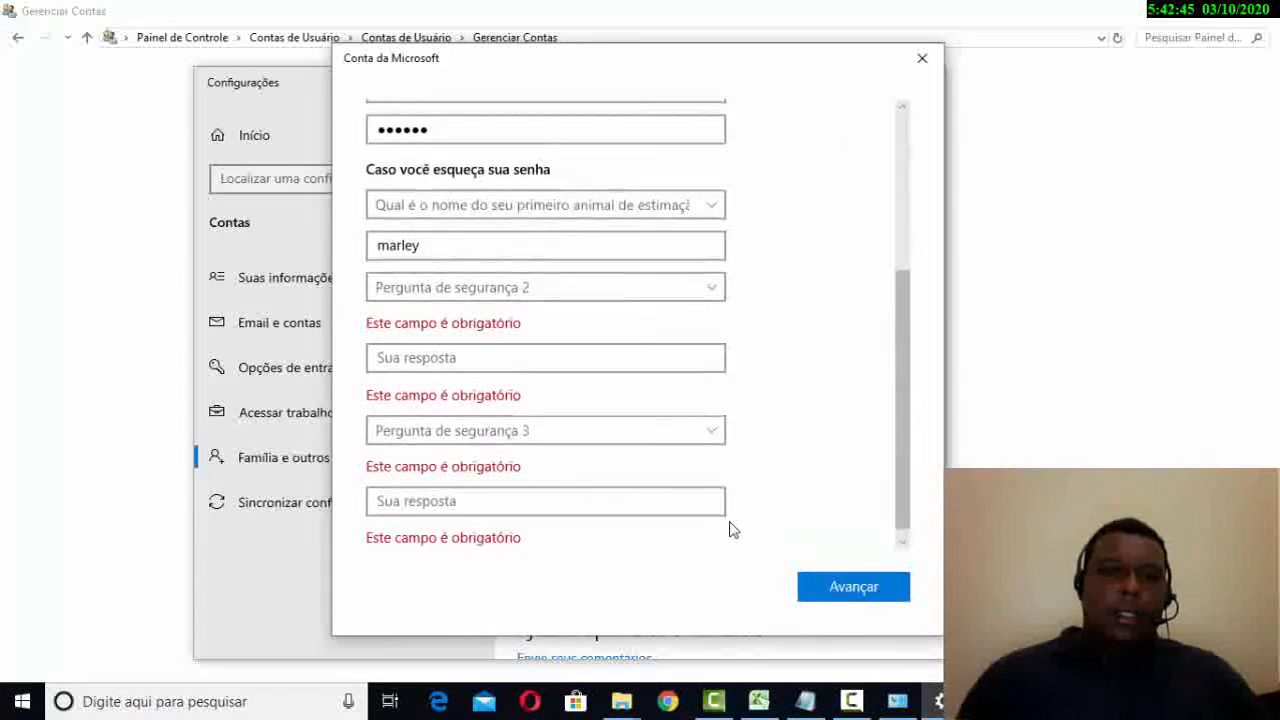
# - Set security question 2 to the oldest-cousin question and enter its answer
pyautogui.click(527, 293)
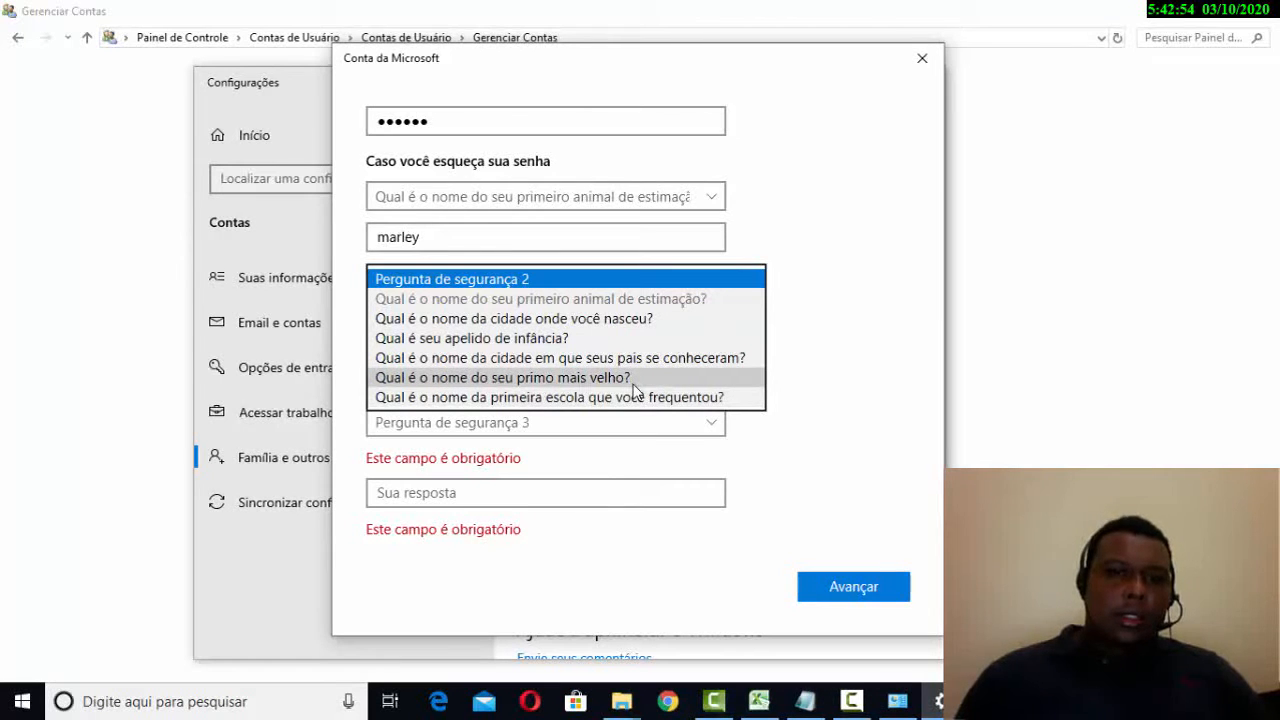
pyautogui.click(632, 379)
pyautogui.click(593, 352)
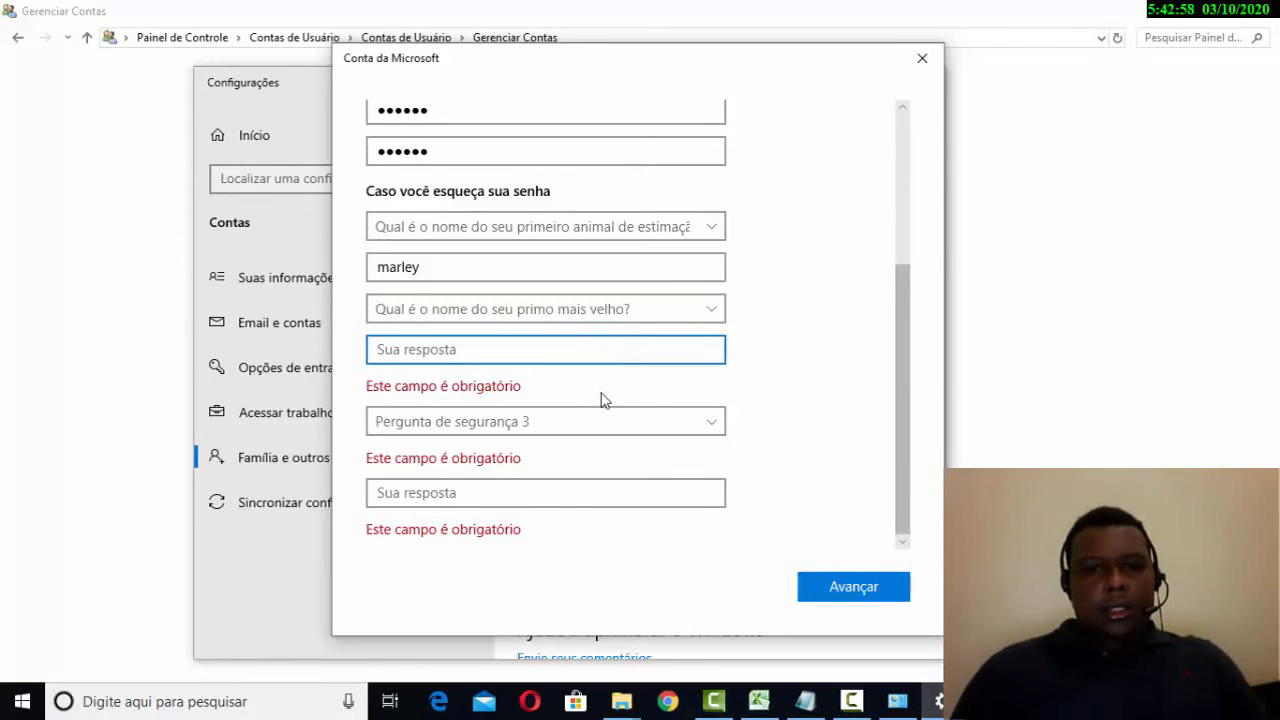
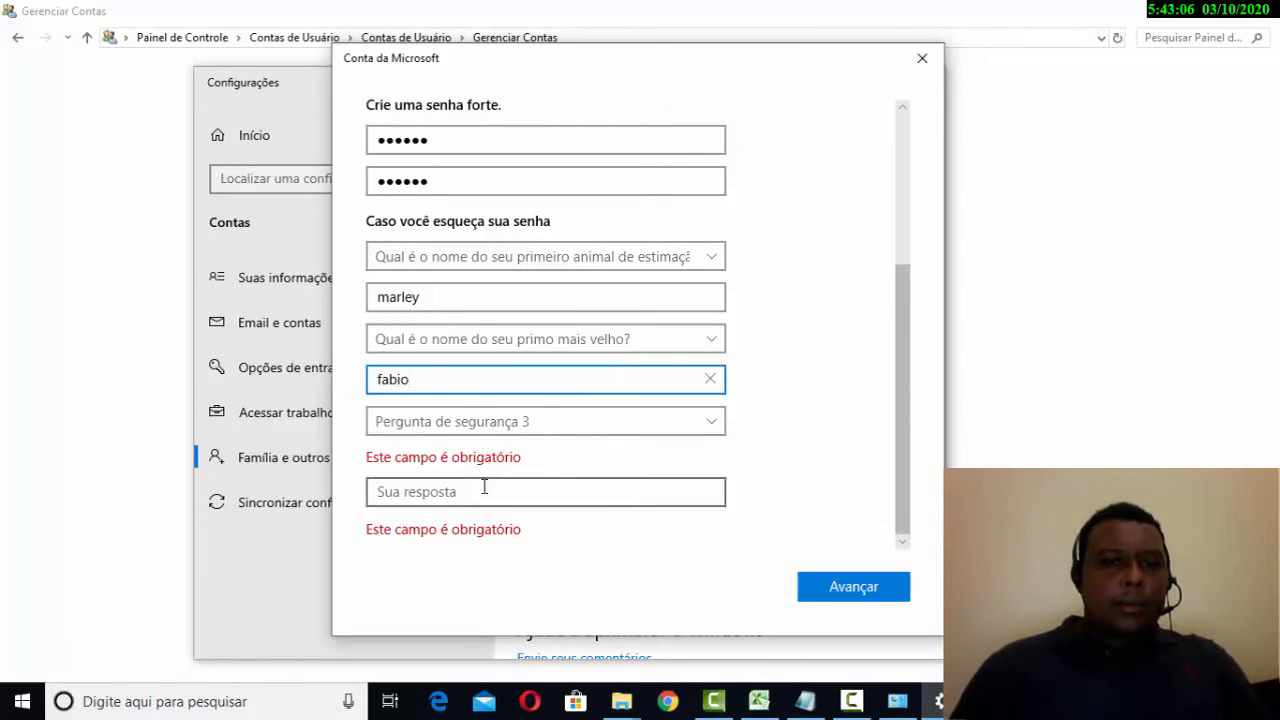
# - Set question 3 to the first-school question, answer it, and submit with Avançar
pyautogui.click(494, 430)
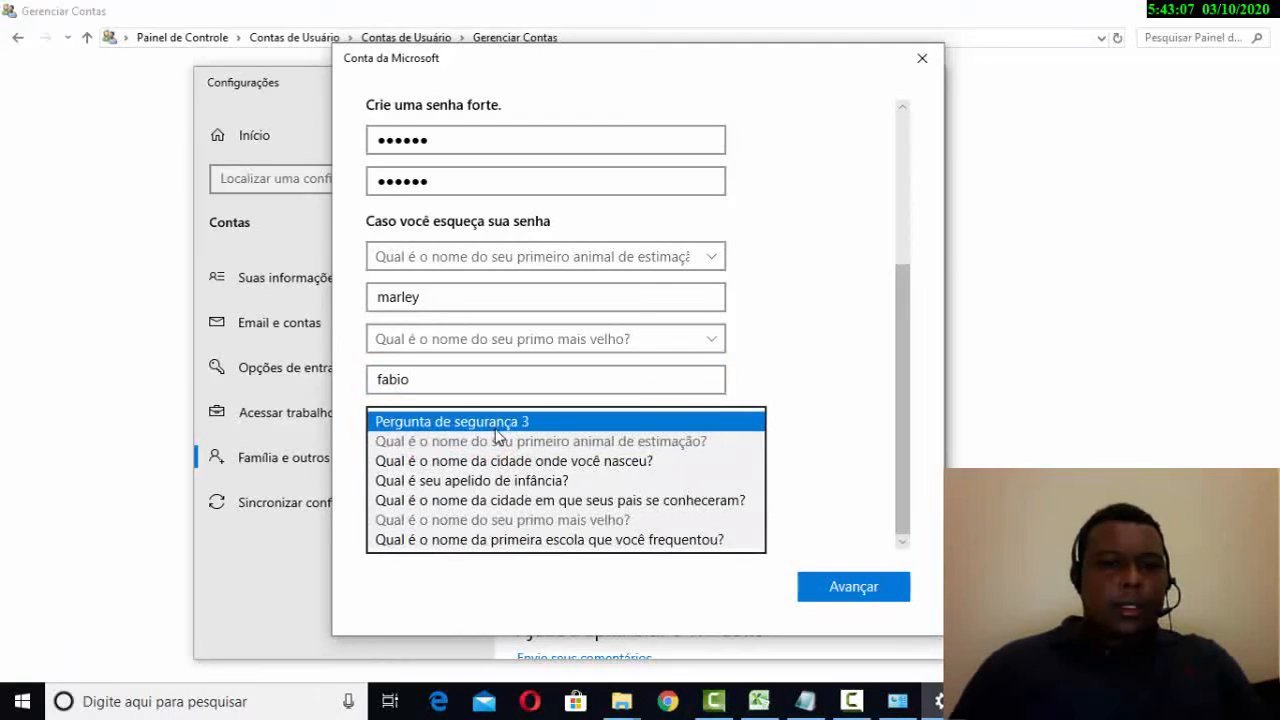
pyautogui.click(637, 540)
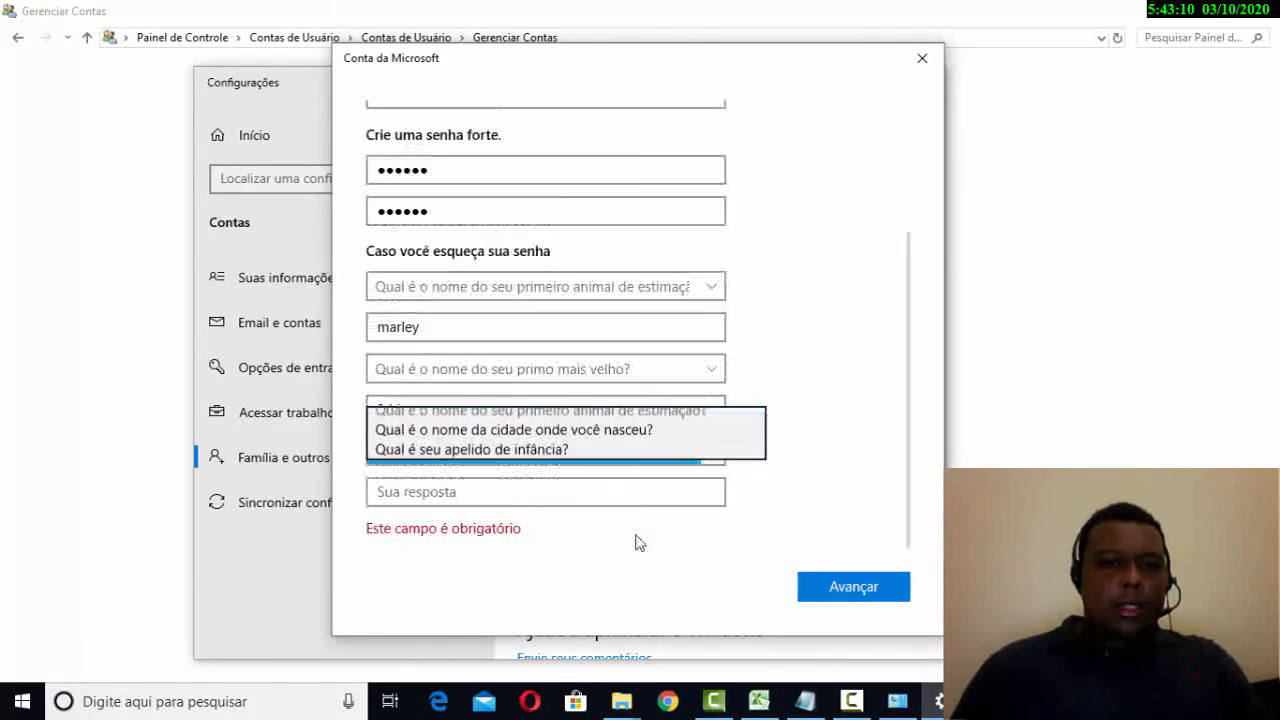
pyautogui.click(635, 502)
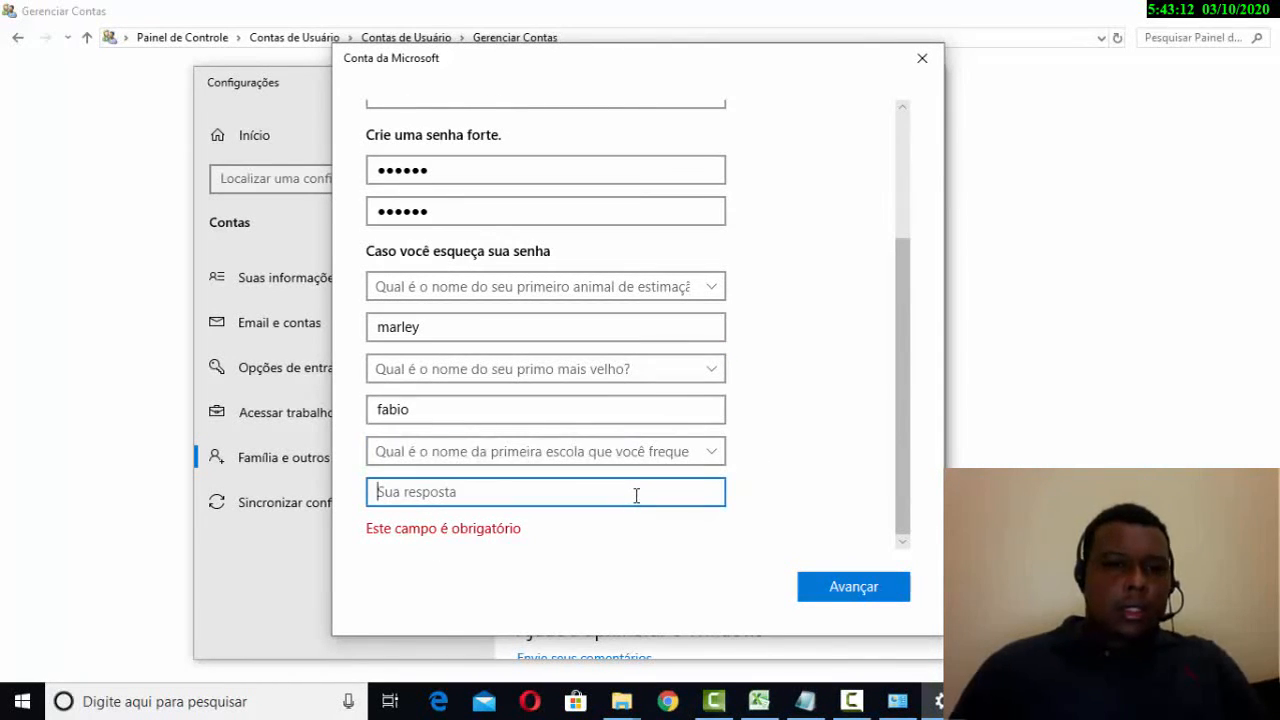
pyautogui.write('M')
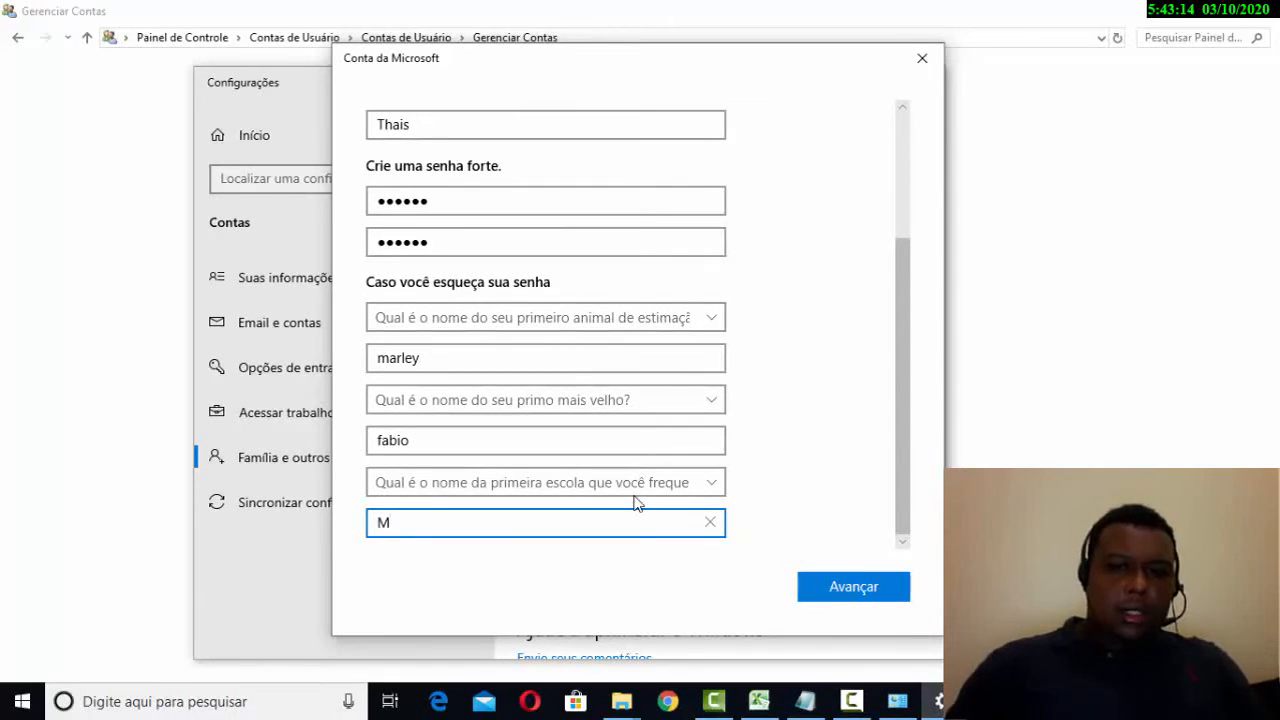
pyautogui.press('BackSpace')
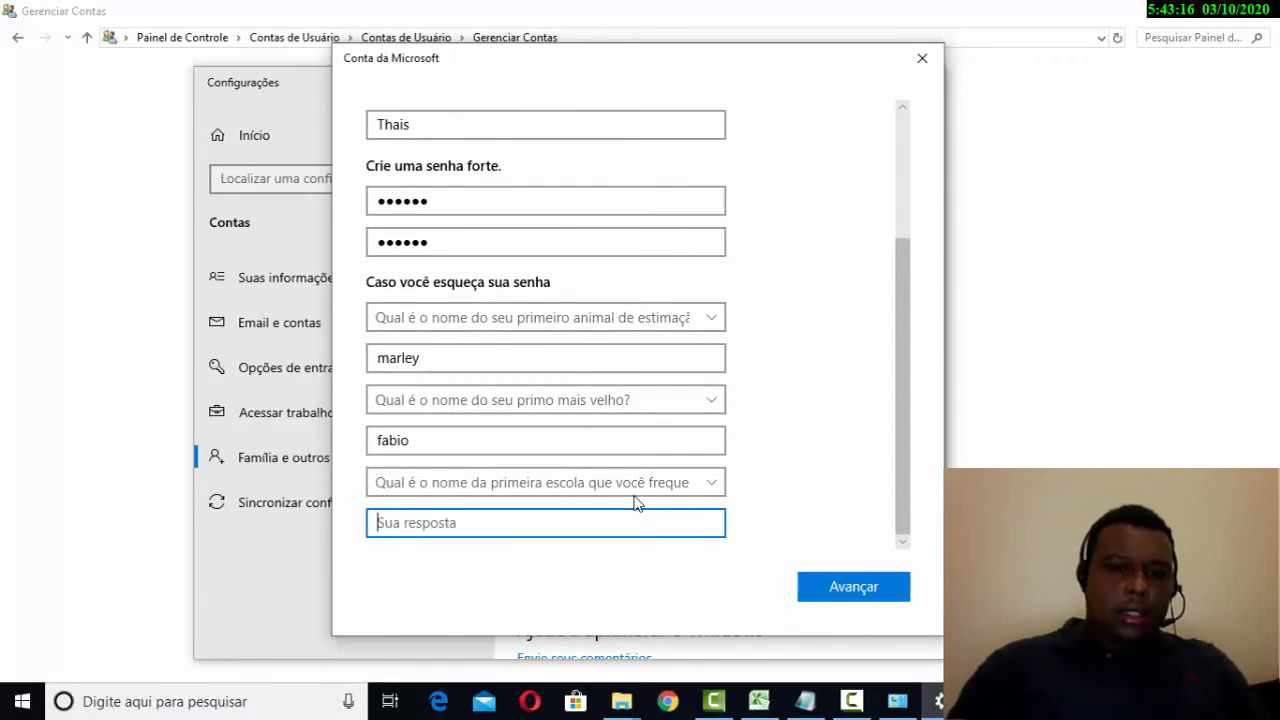
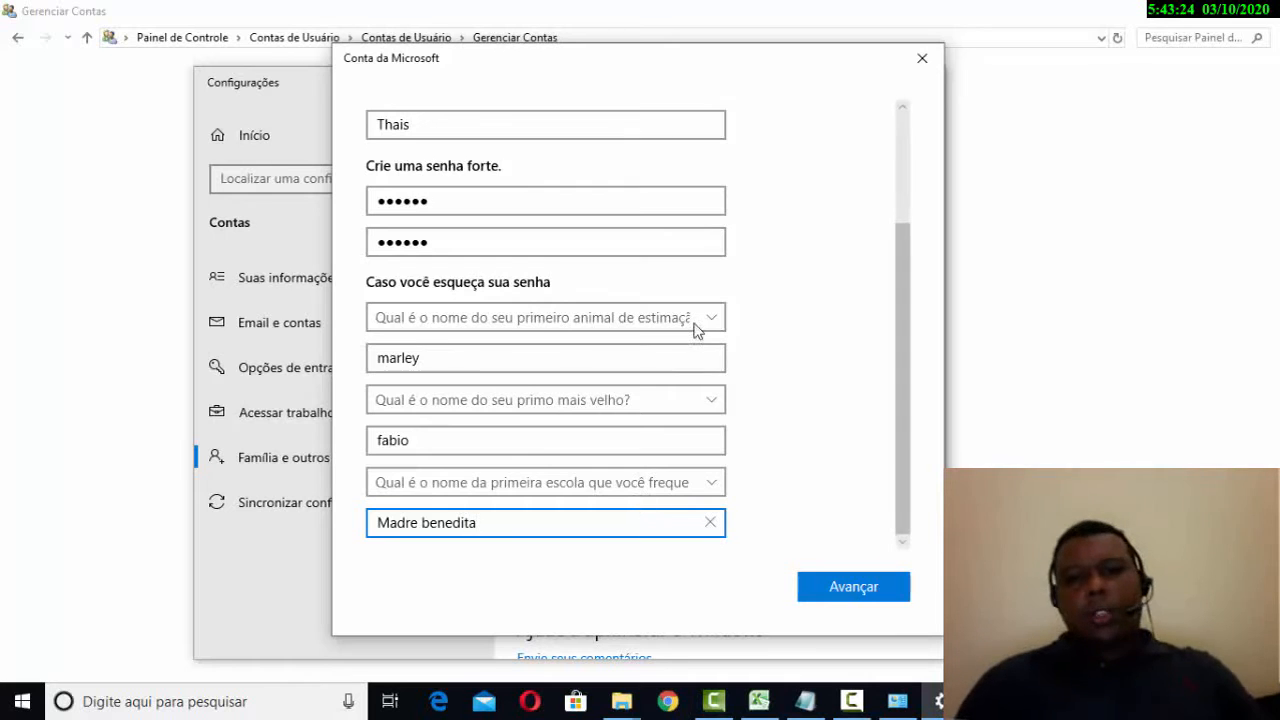
pyautogui.click(843, 600)
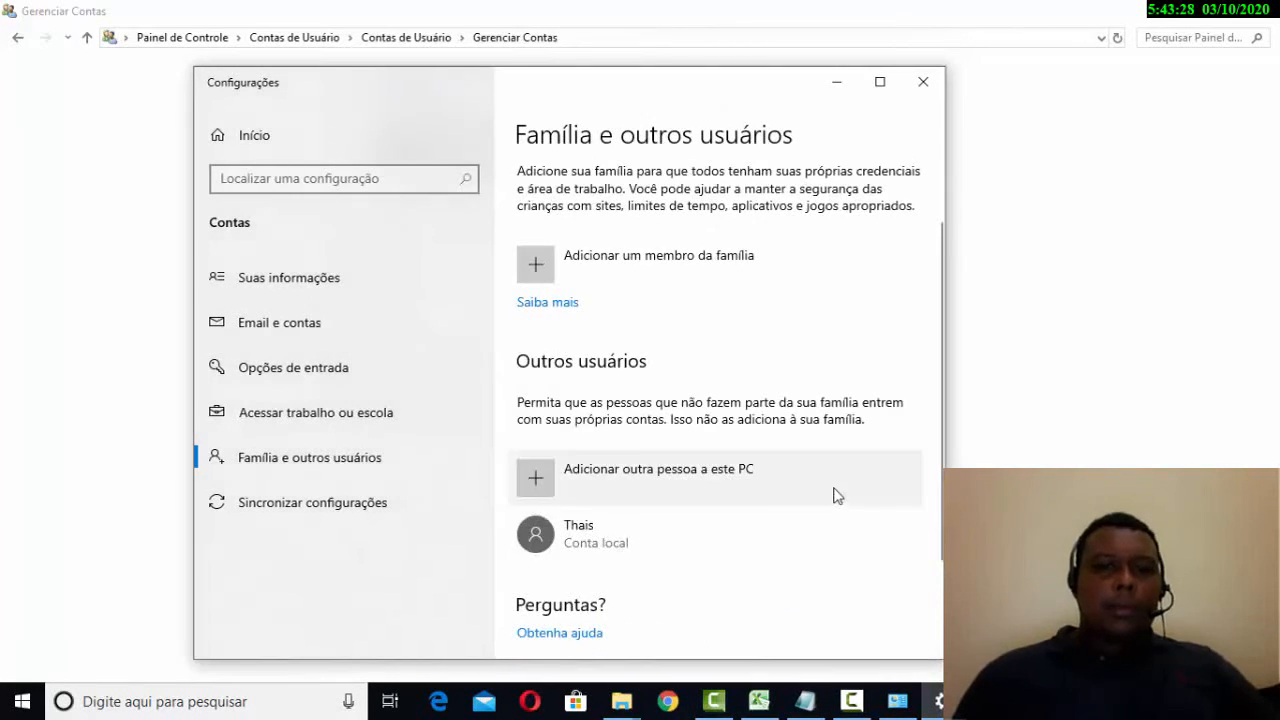
# - Scroll the Família e outros usuários page to find the new local account under Outros usuários
pyautogui.scroll(-2, 834, 492)
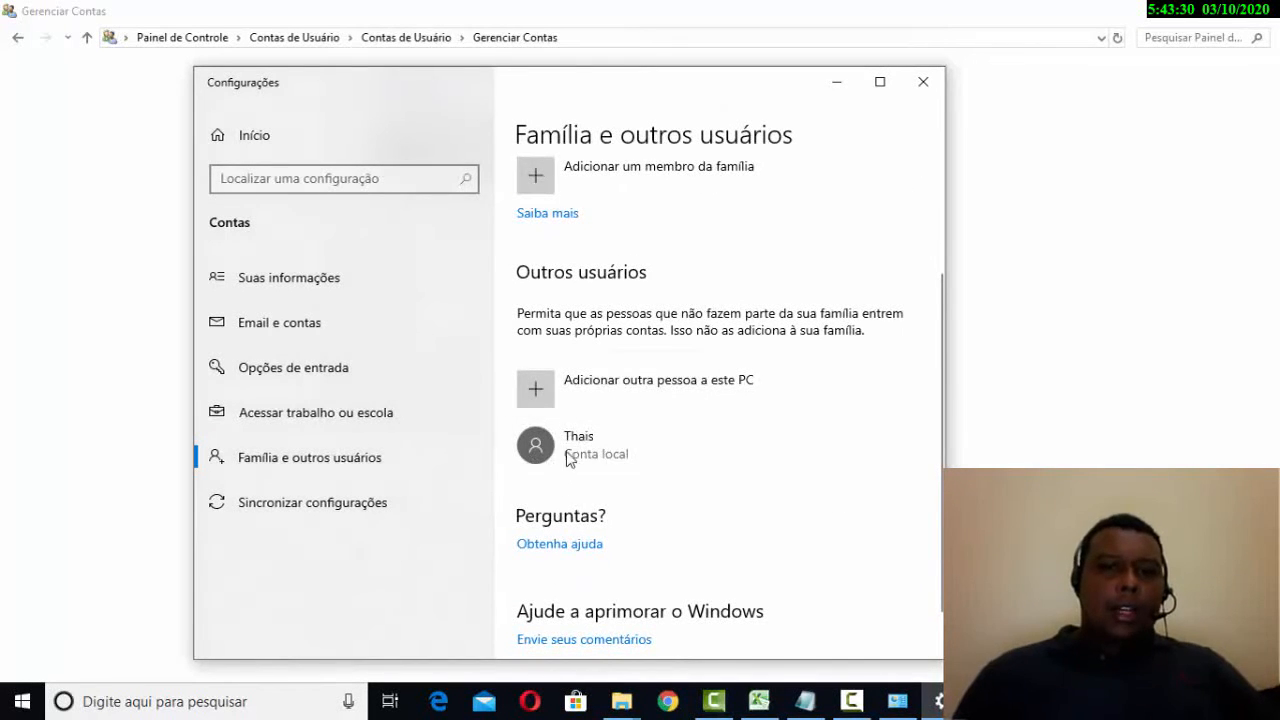
pyautogui.scroll(-1, 609, 482)
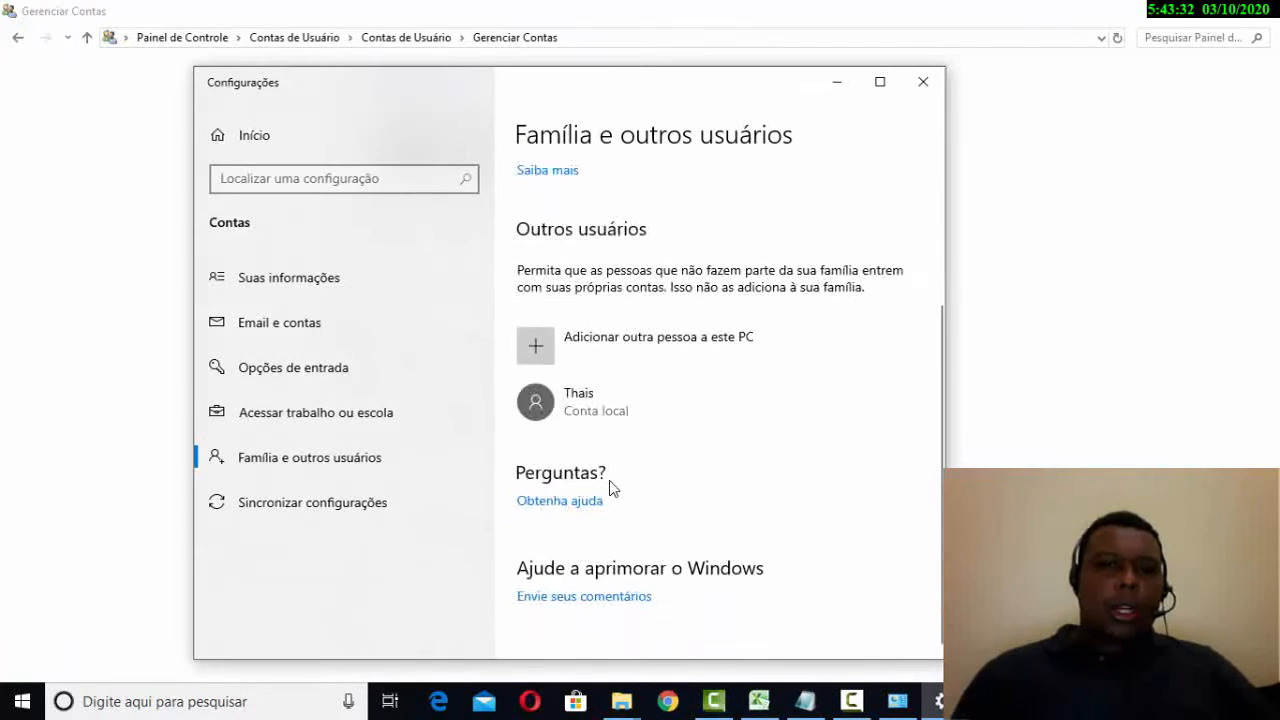
pyautogui.scroll(5, 671, 432)
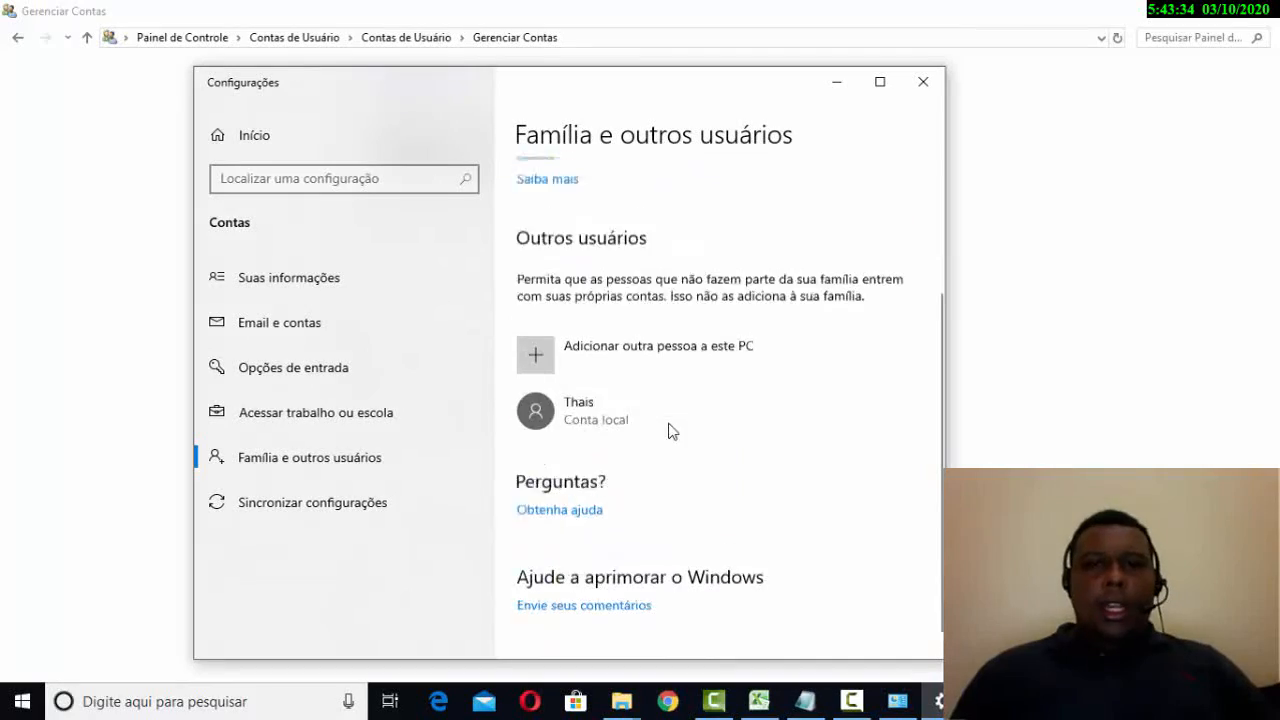
pyautogui.scroll(-5, 671, 436)
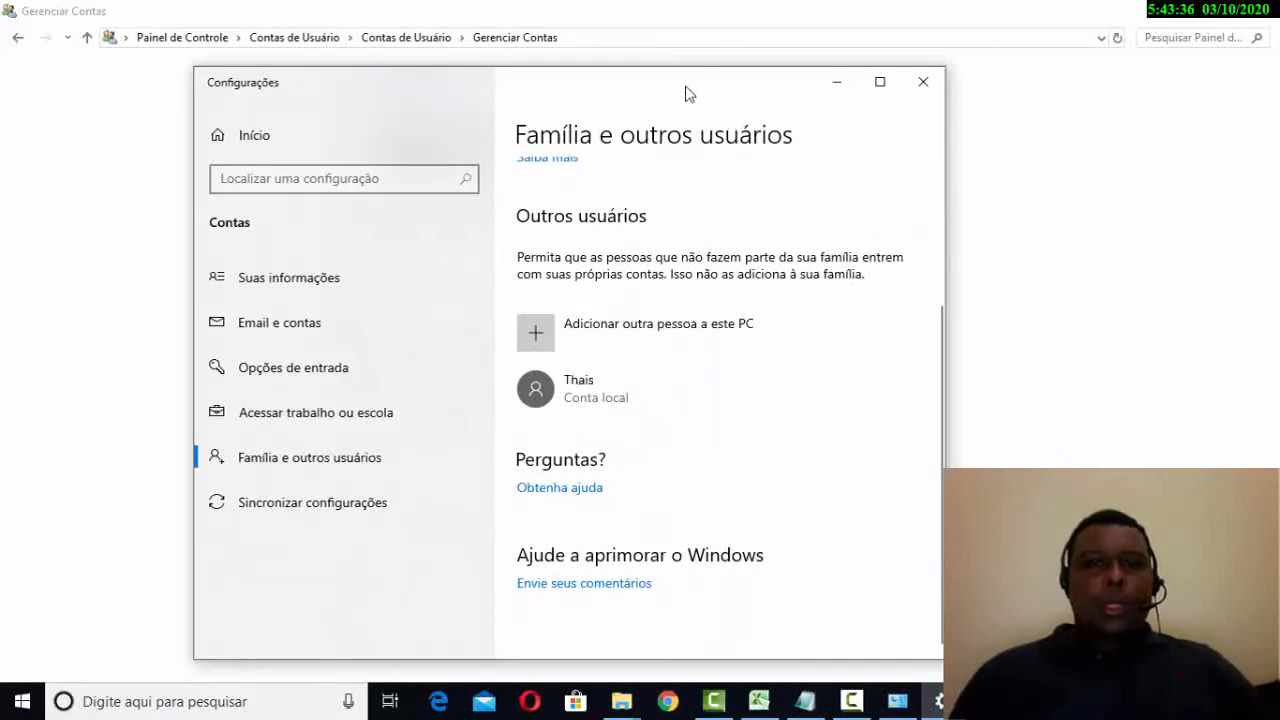
pyautogui.moveTo(686, 91); pyautogui.dragTo(641, 144)
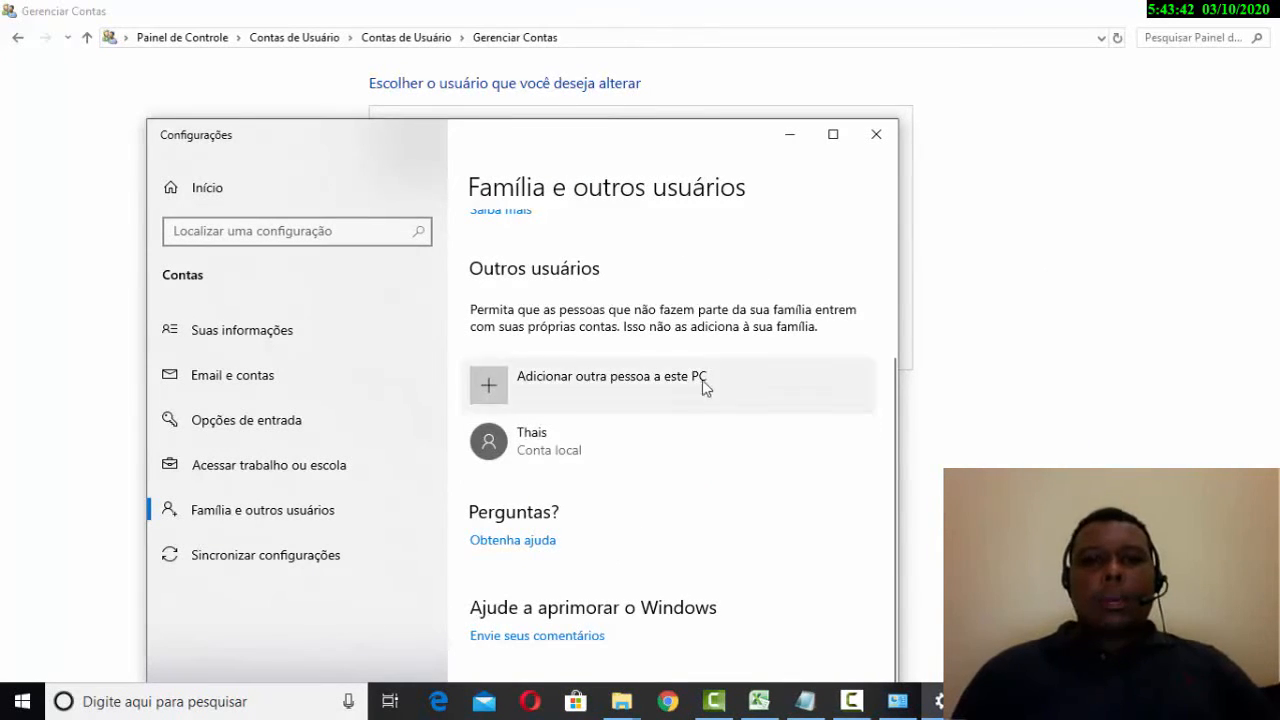
pyautogui.scroll(2, 695, 405)
pyautogui.scroll(-2, 680, 440)
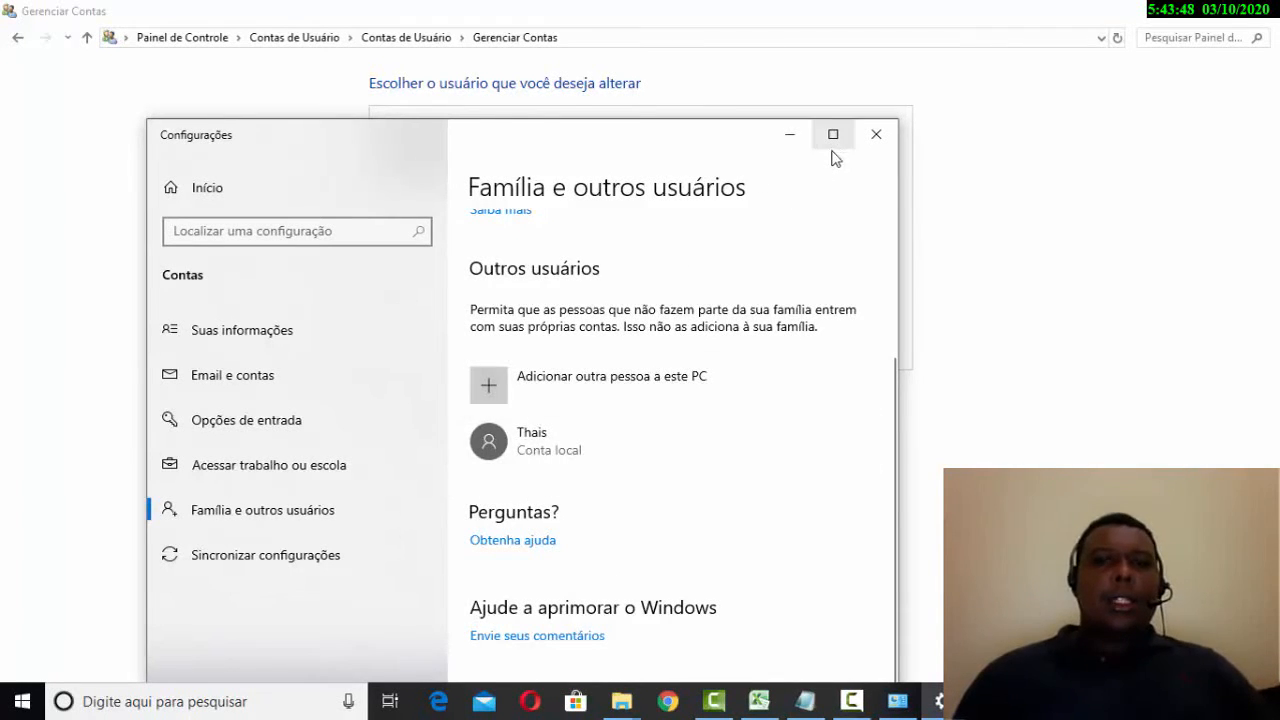
pyautogui.scroll(2, 618, 468)
pyautogui.scroll(-2, 640, 460)
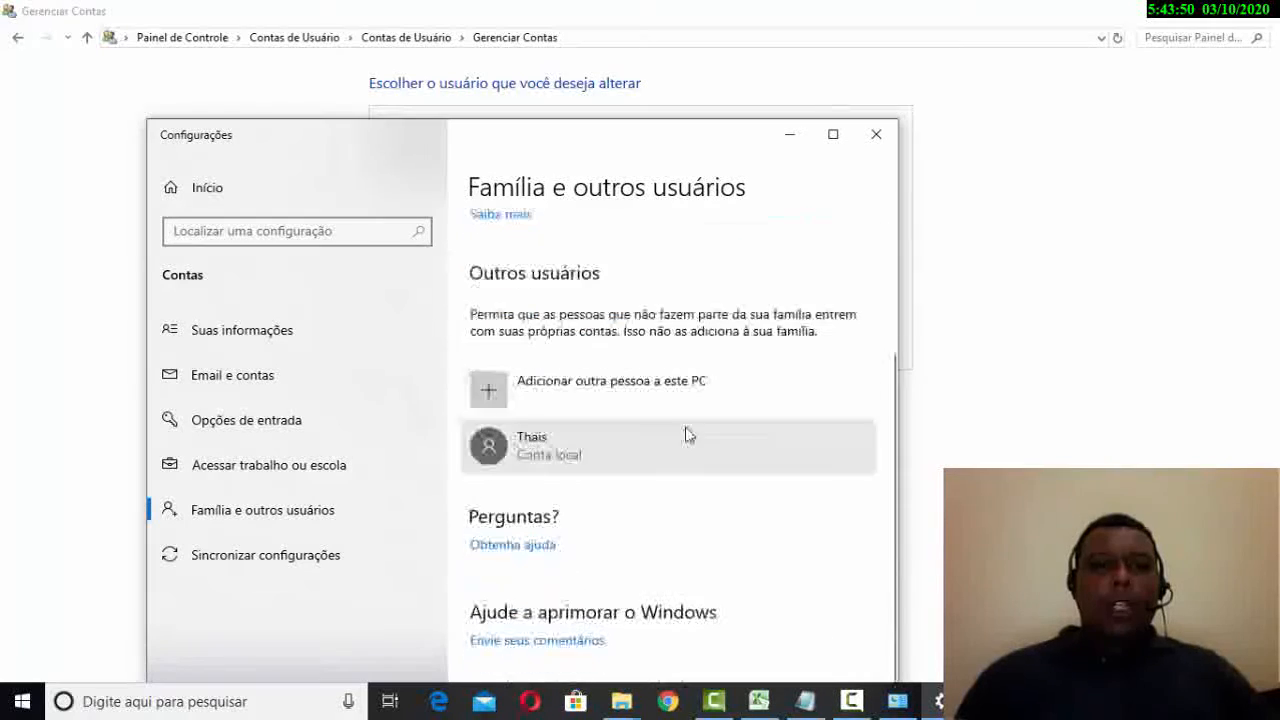
# - Close the Settings accounts window
pyautogui.click(876, 134)
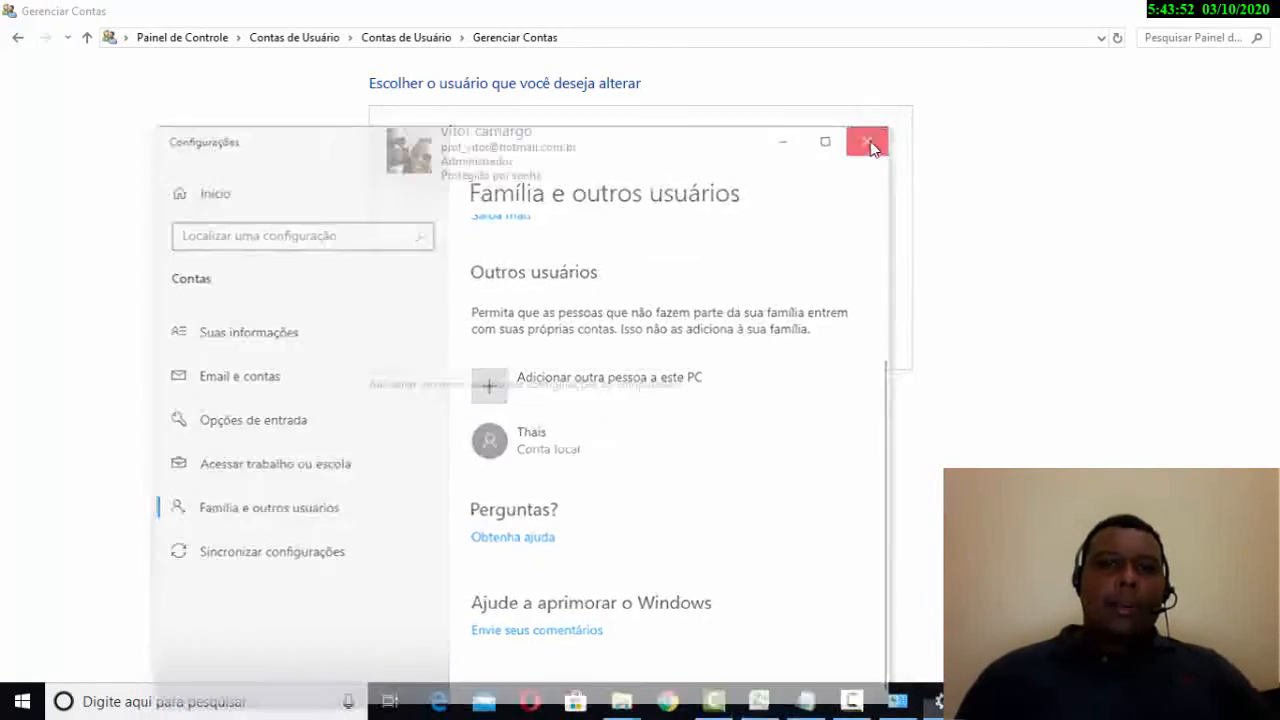
pyautogui.click(628, 388)
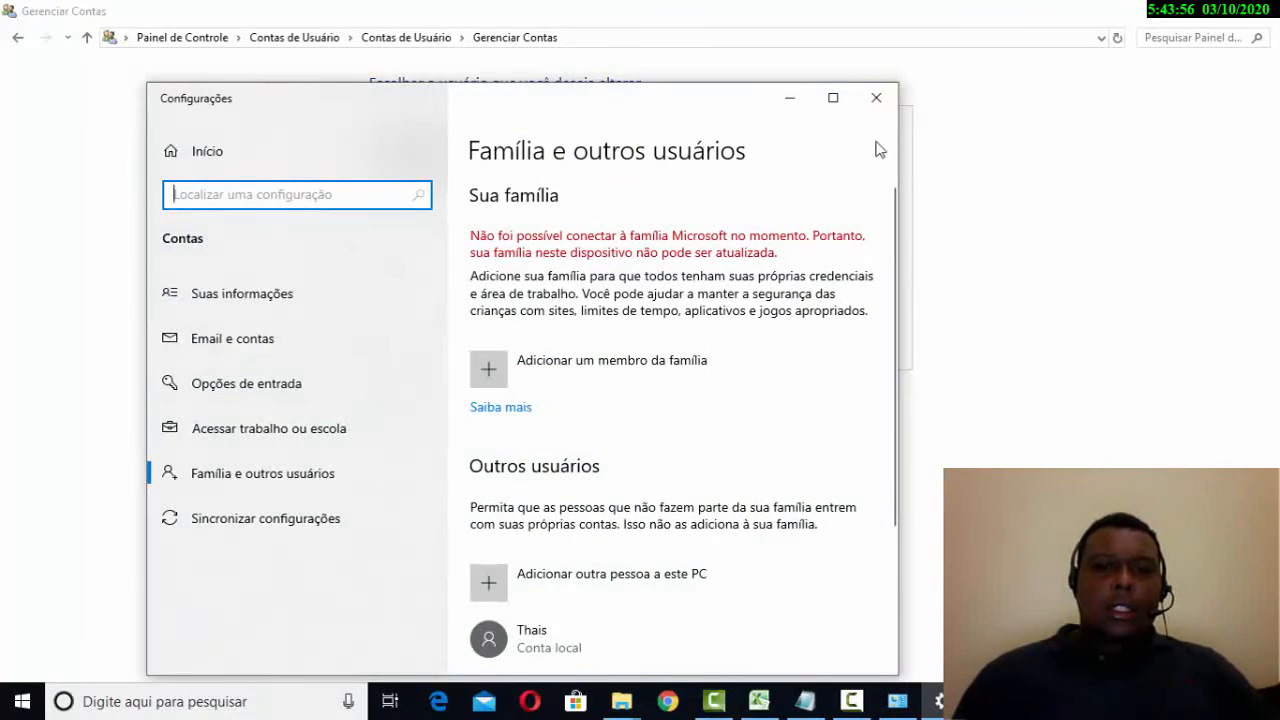
pyautogui.scroll(-3, 752, 417)
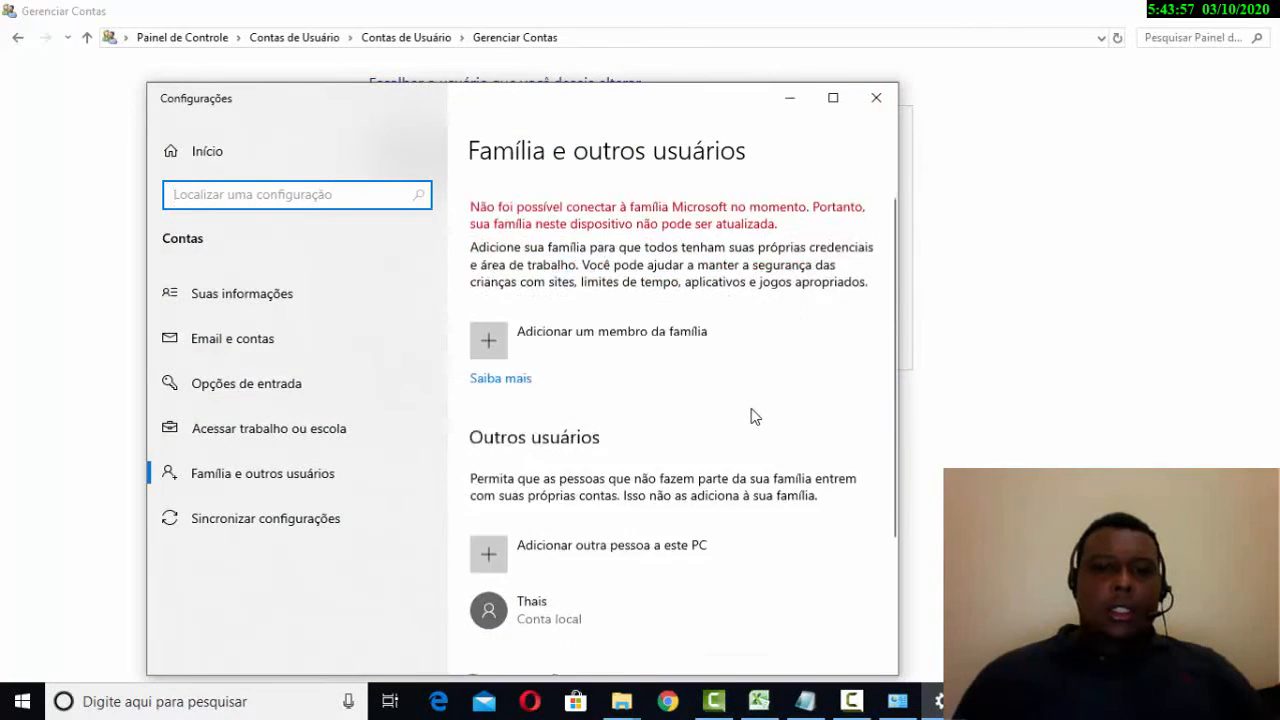
pyautogui.click(895, 100)
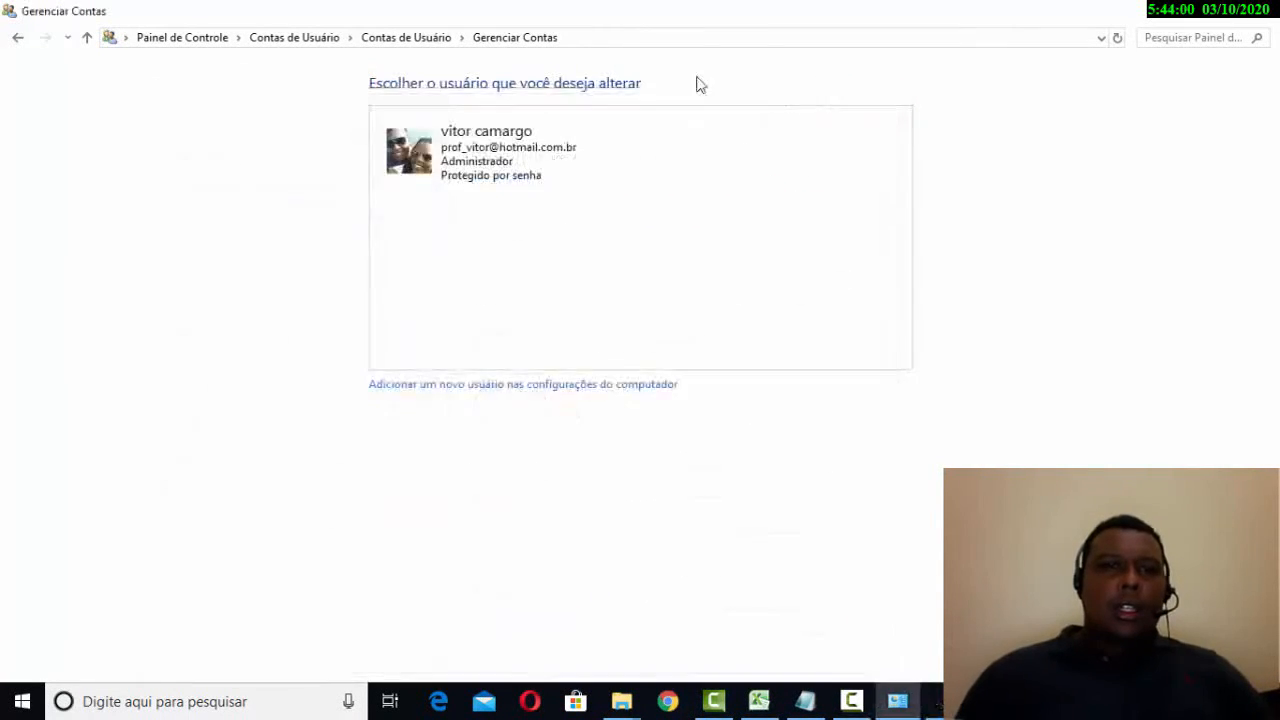
# - Go through the Contas de Usuário overview to the Gerenciar Contas list showing the new local account
pyautogui.click(370, 42)
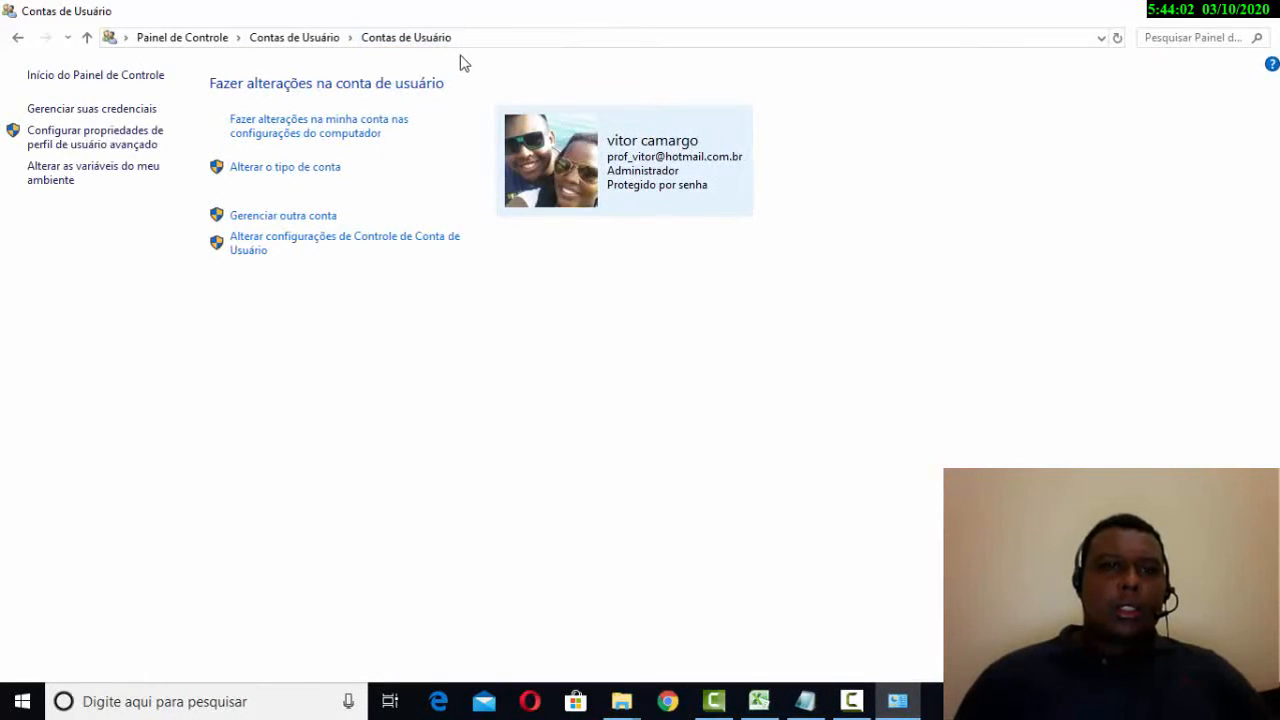
pyautogui.click(310, 222)
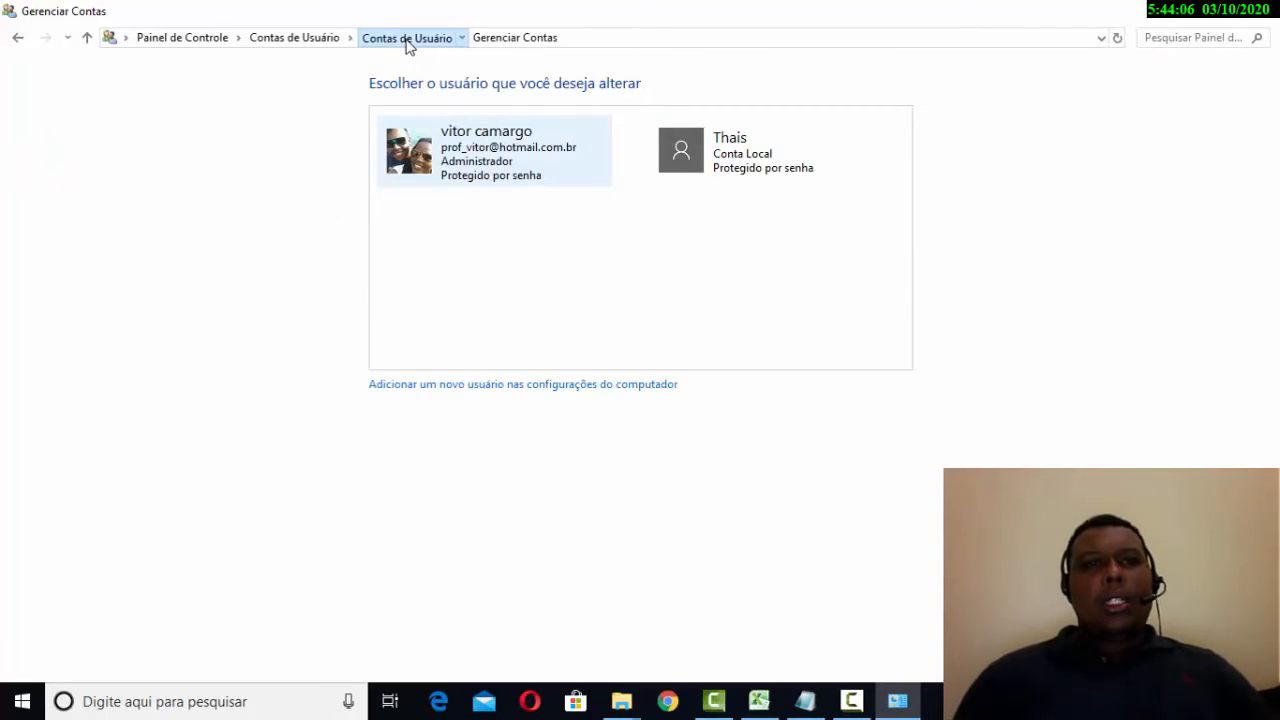
pyautogui.click(407, 40)
pyautogui.click(293, 217)
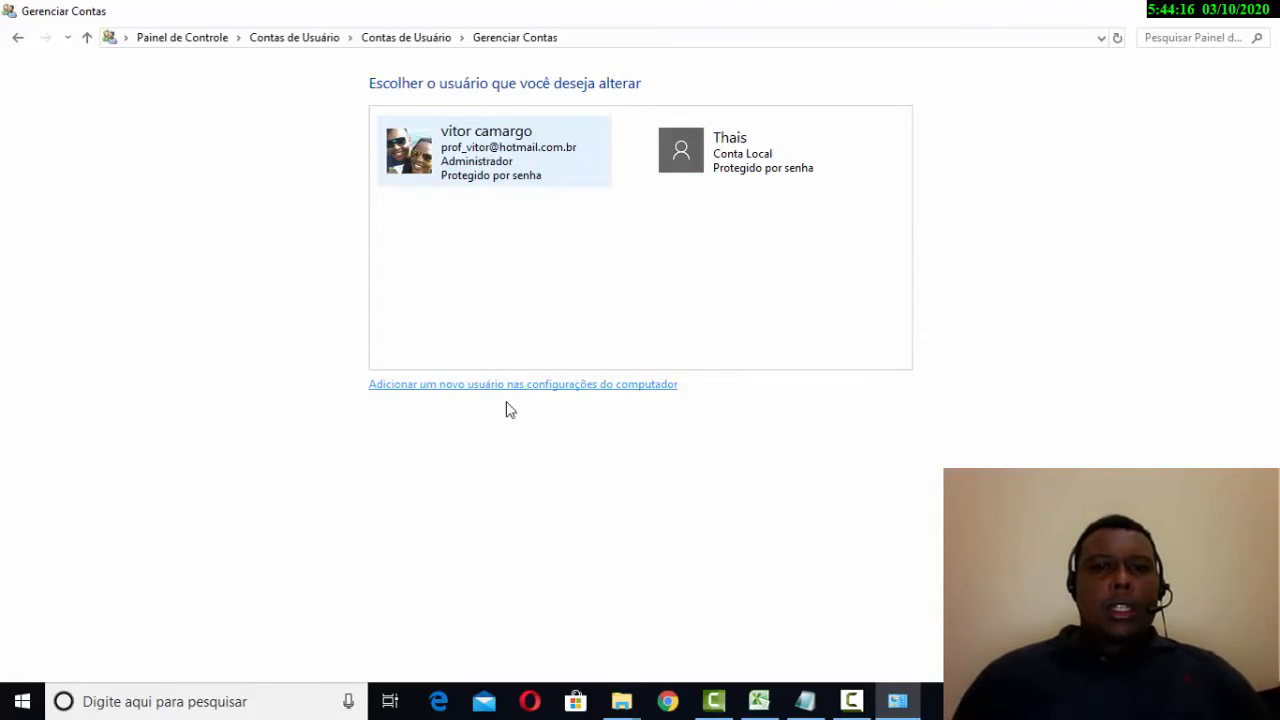
pyautogui.click(560, 386)
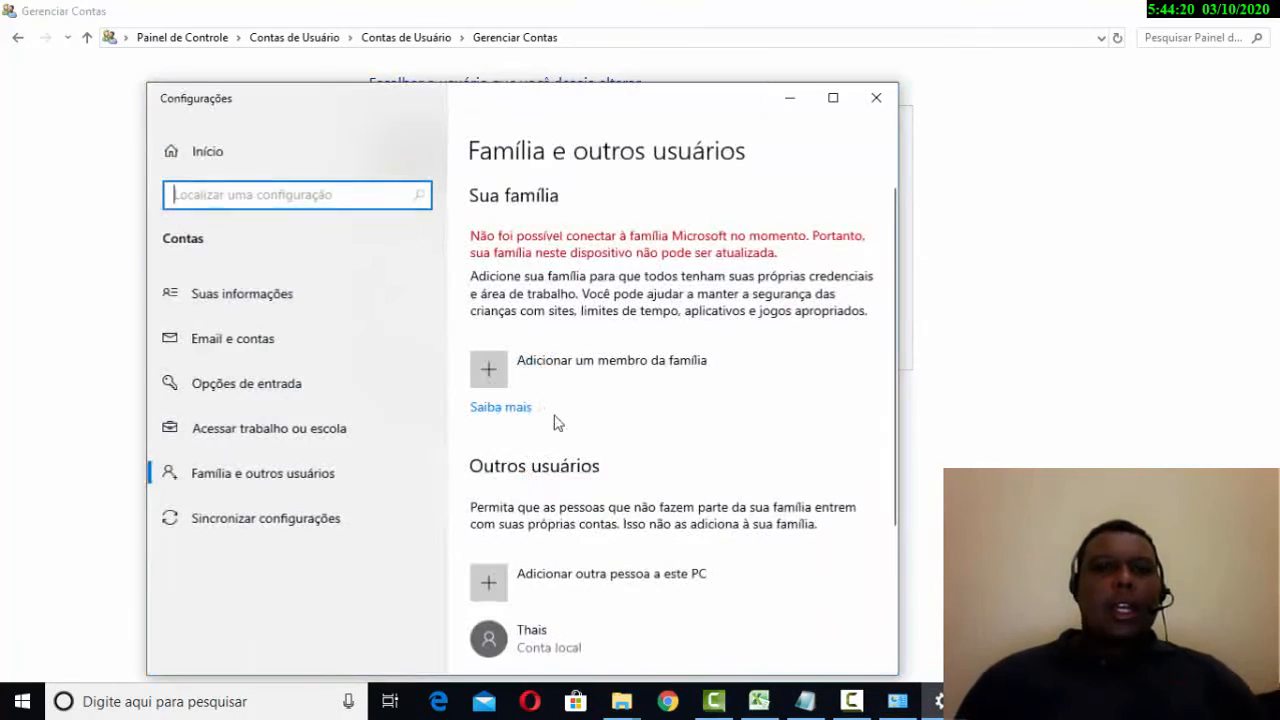
pyautogui.scroll(-3, 641, 260)
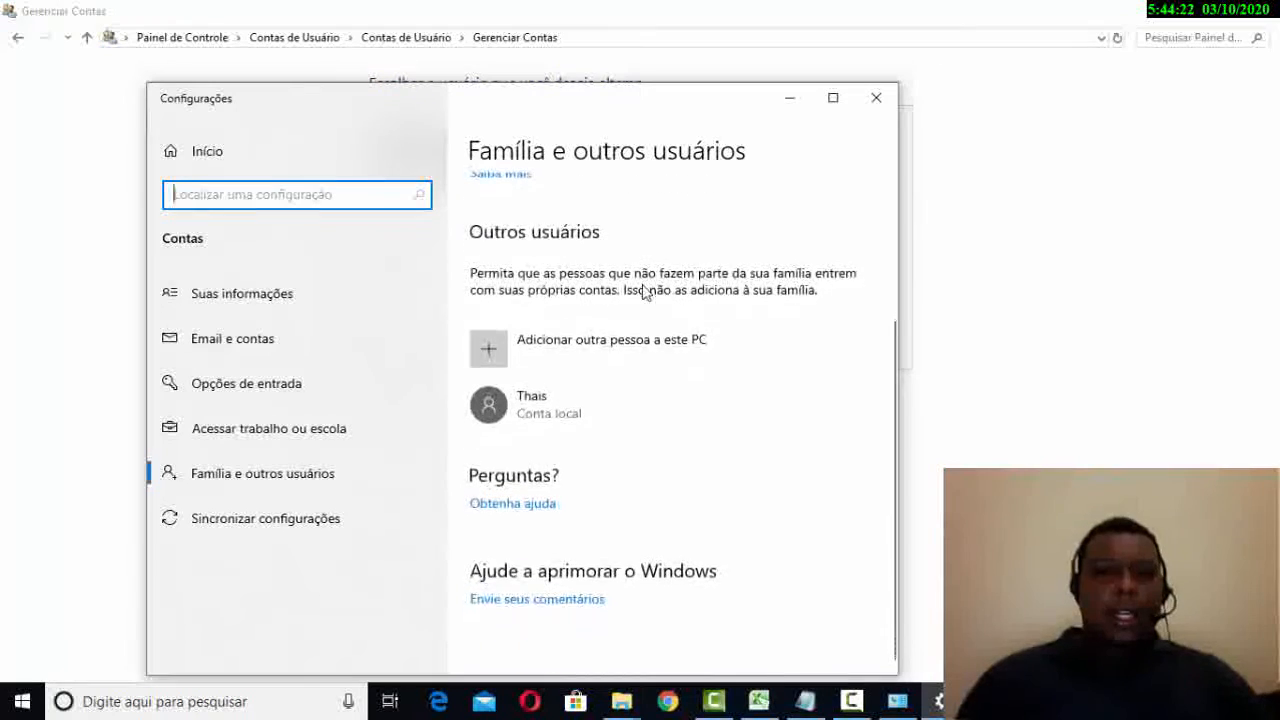
pyautogui.scroll(3, 648, 330)
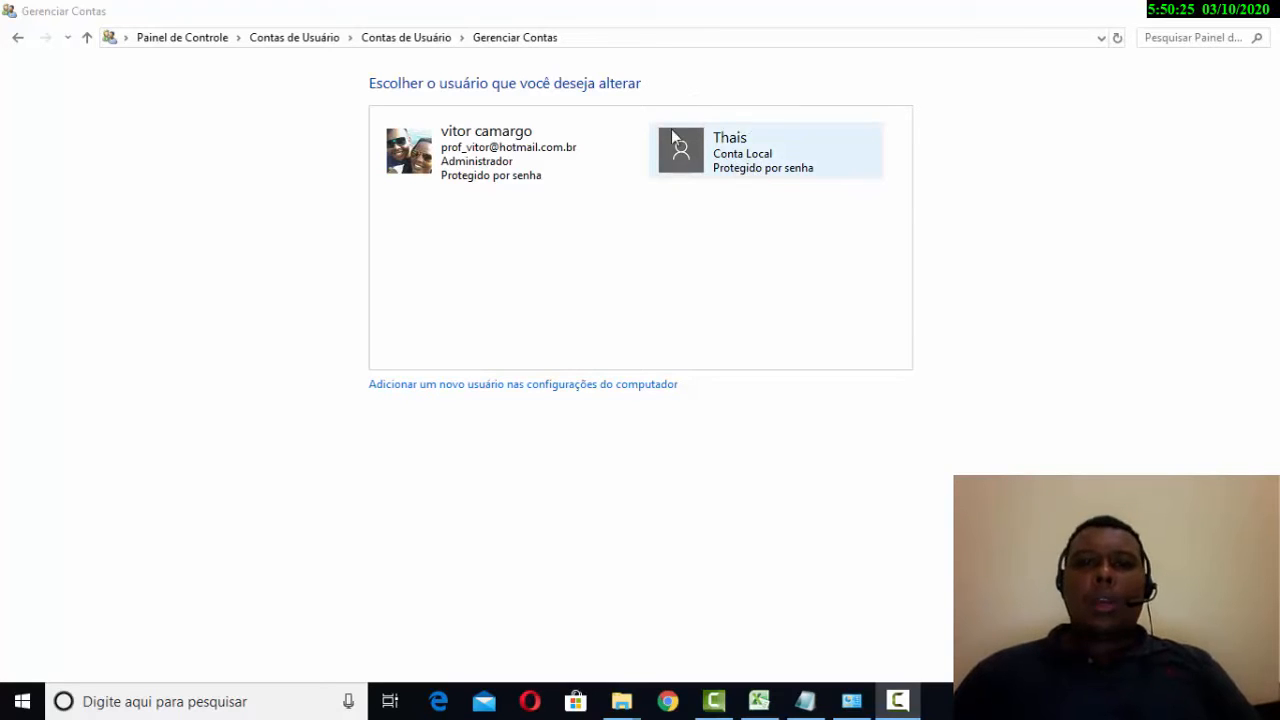
# - Open the Alterar uma conta page for the new local account from Gerenciar Contas
pyautogui.click(779, 161)
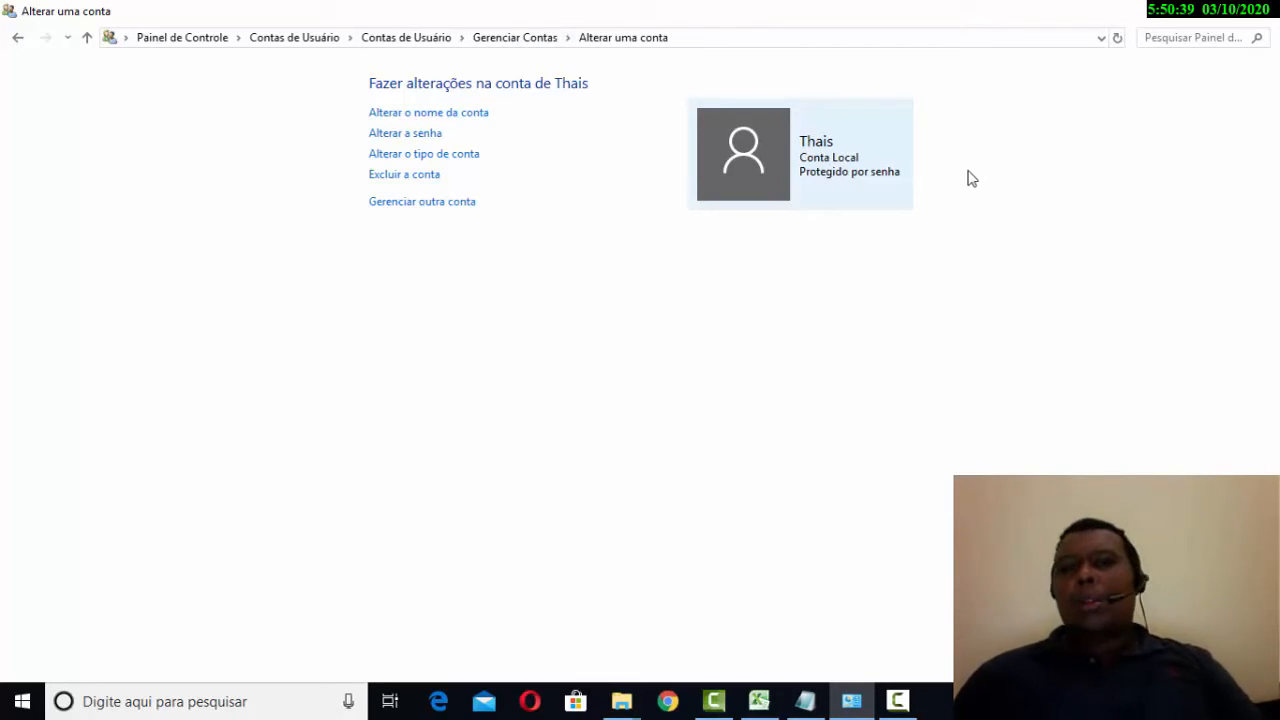
pyautogui.click(520, 40)
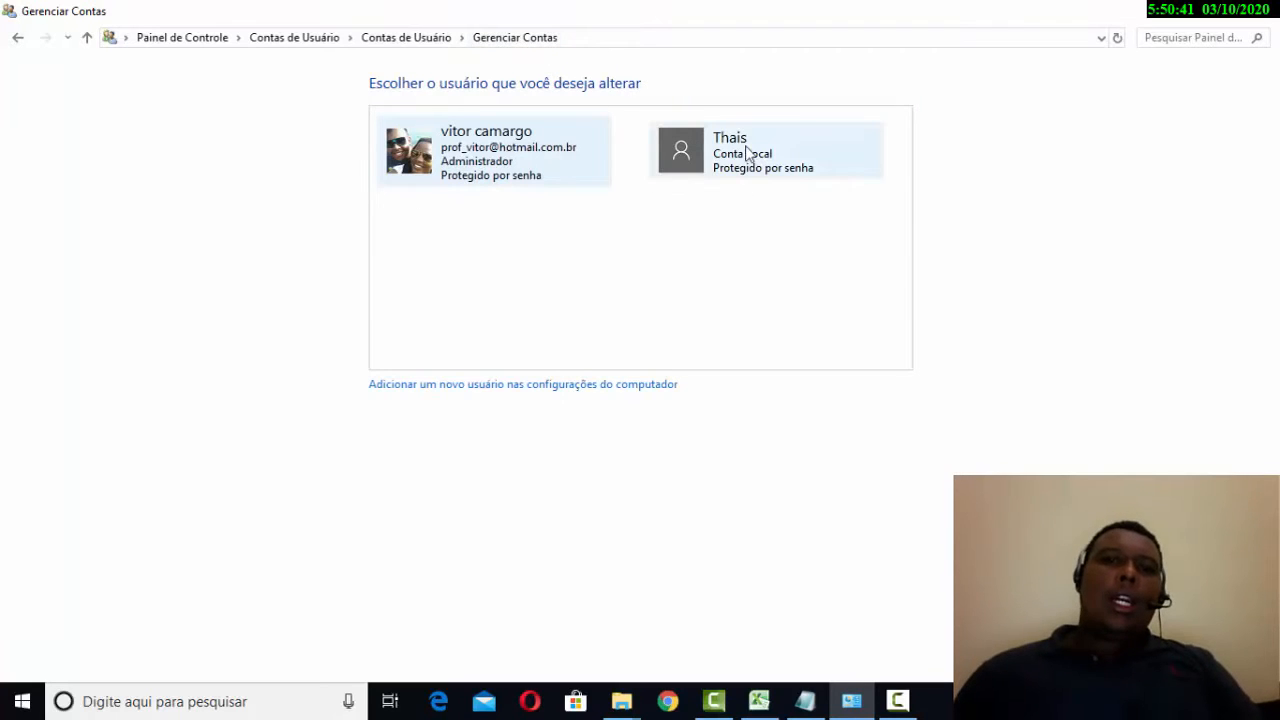
pyautogui.click(788, 182)
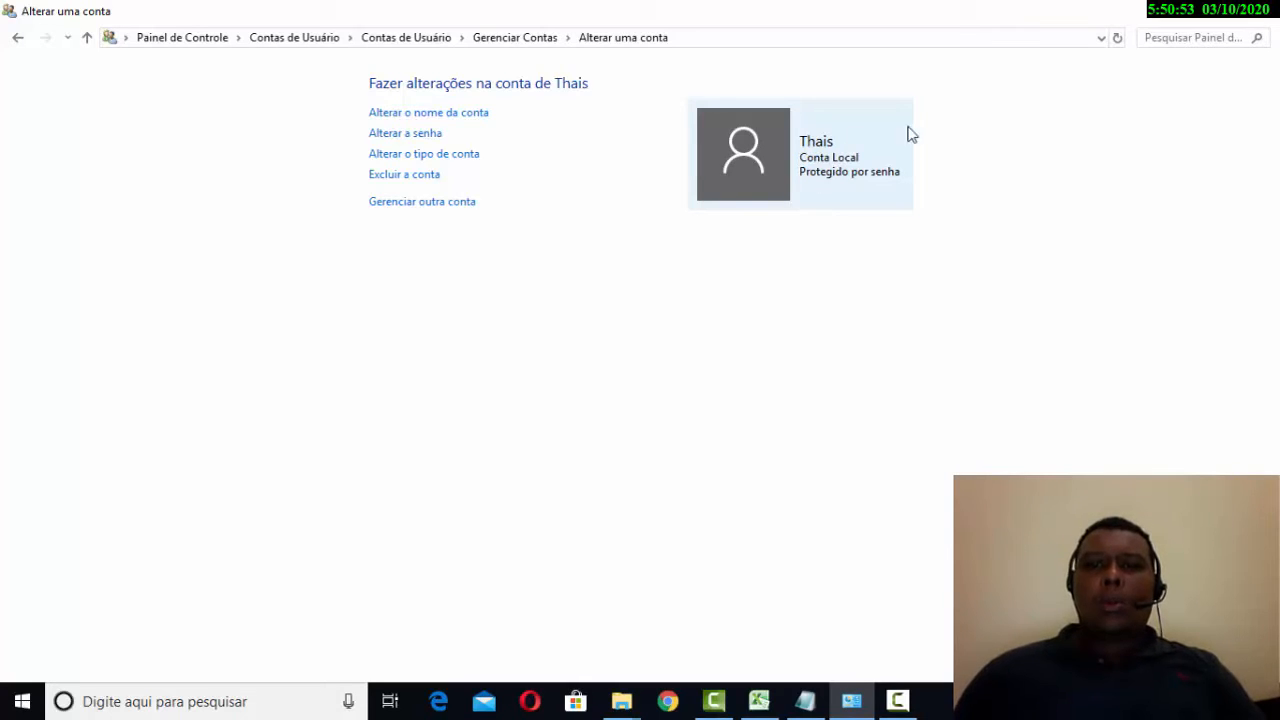
# - Rename the local account via Alterar o nome da conta, replacing the i in its name with y
pyautogui.click(451, 116)
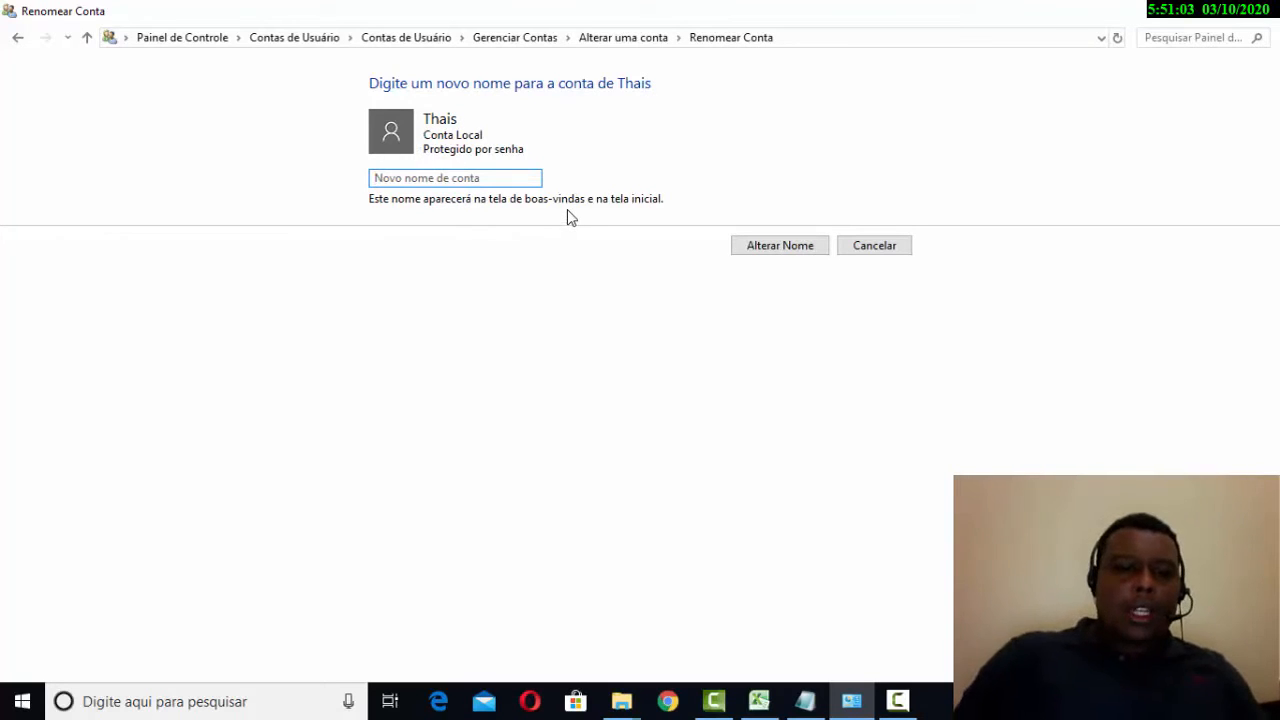
pyautogui.write('Thays')
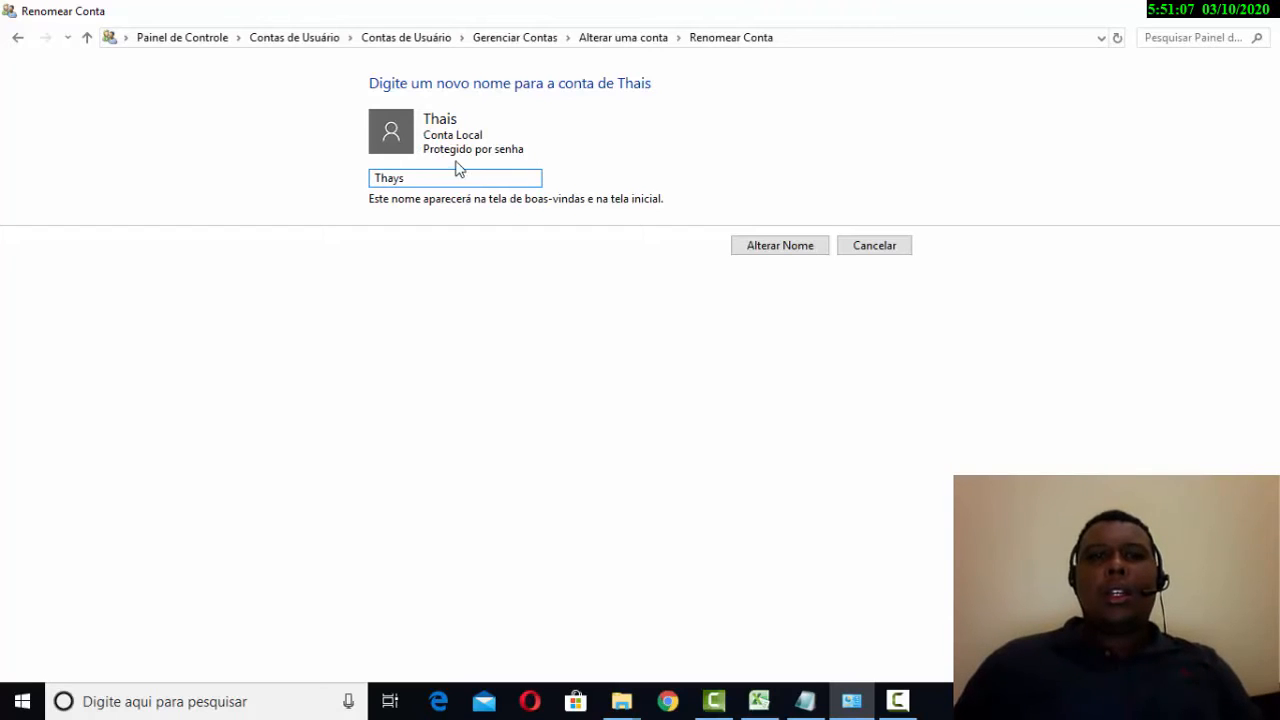
pyautogui.click(757, 257)
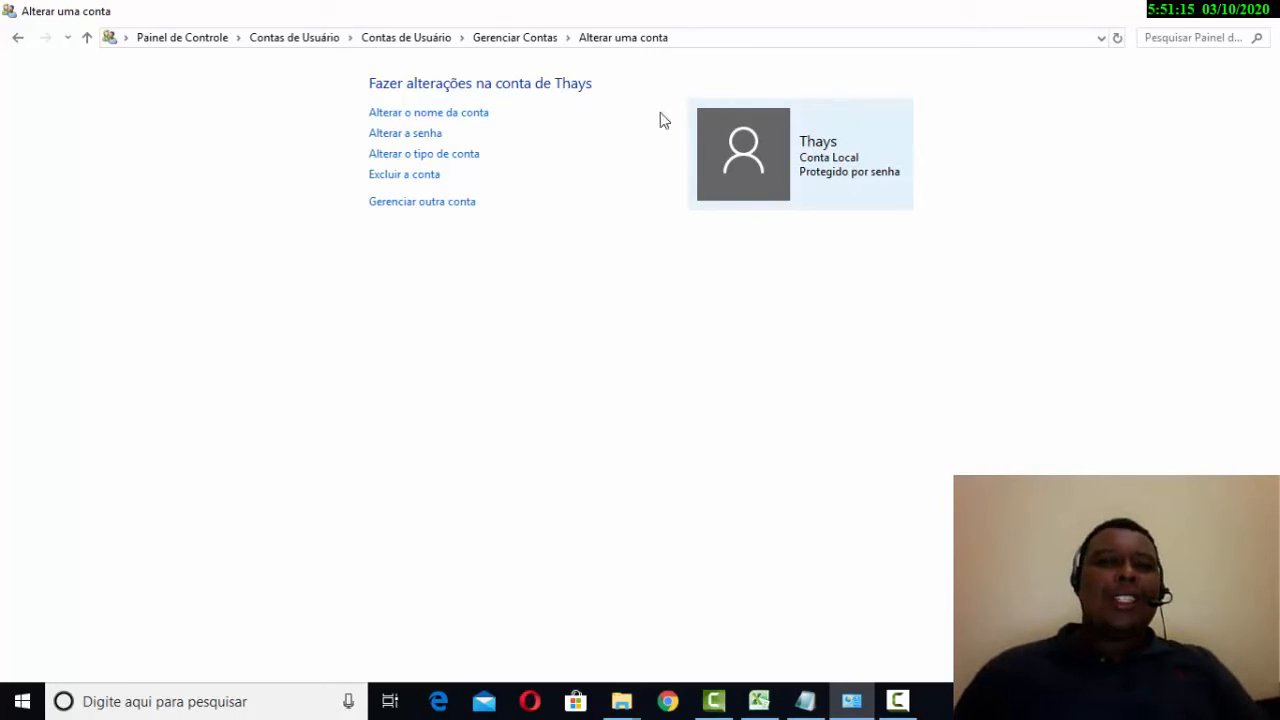
pyautogui.click(460, 116)
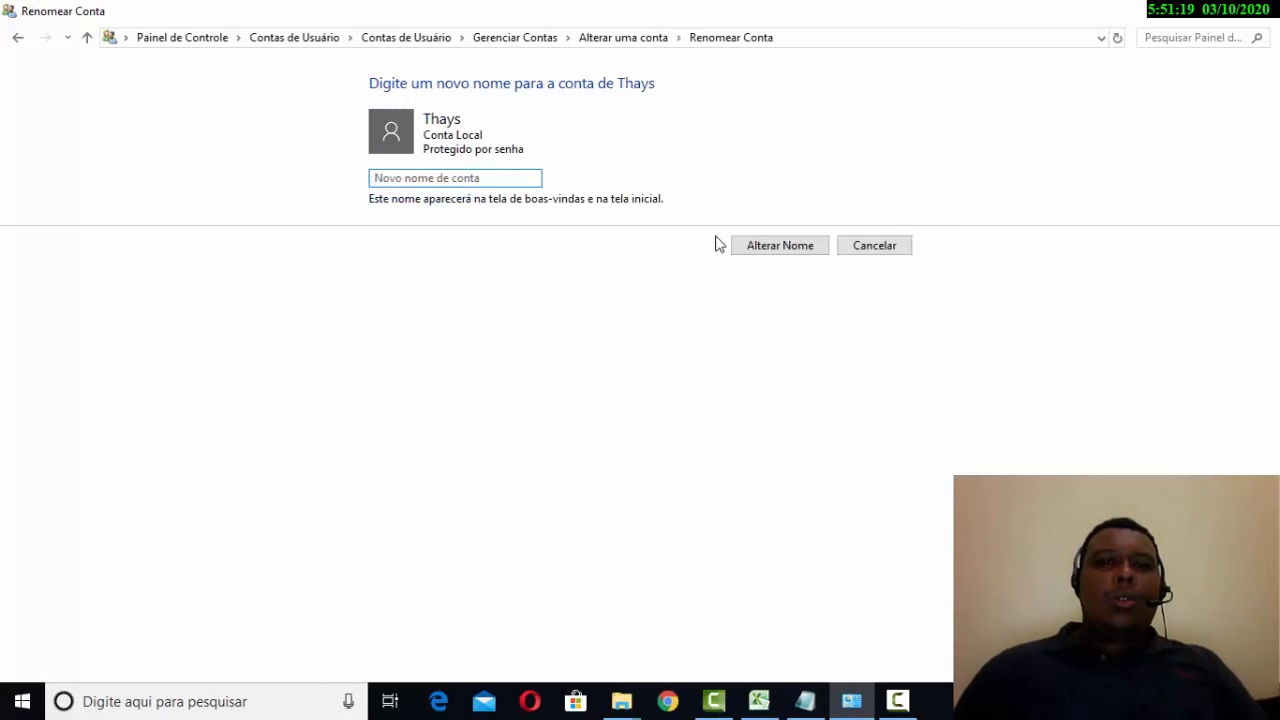
pyautogui.click(874, 250)
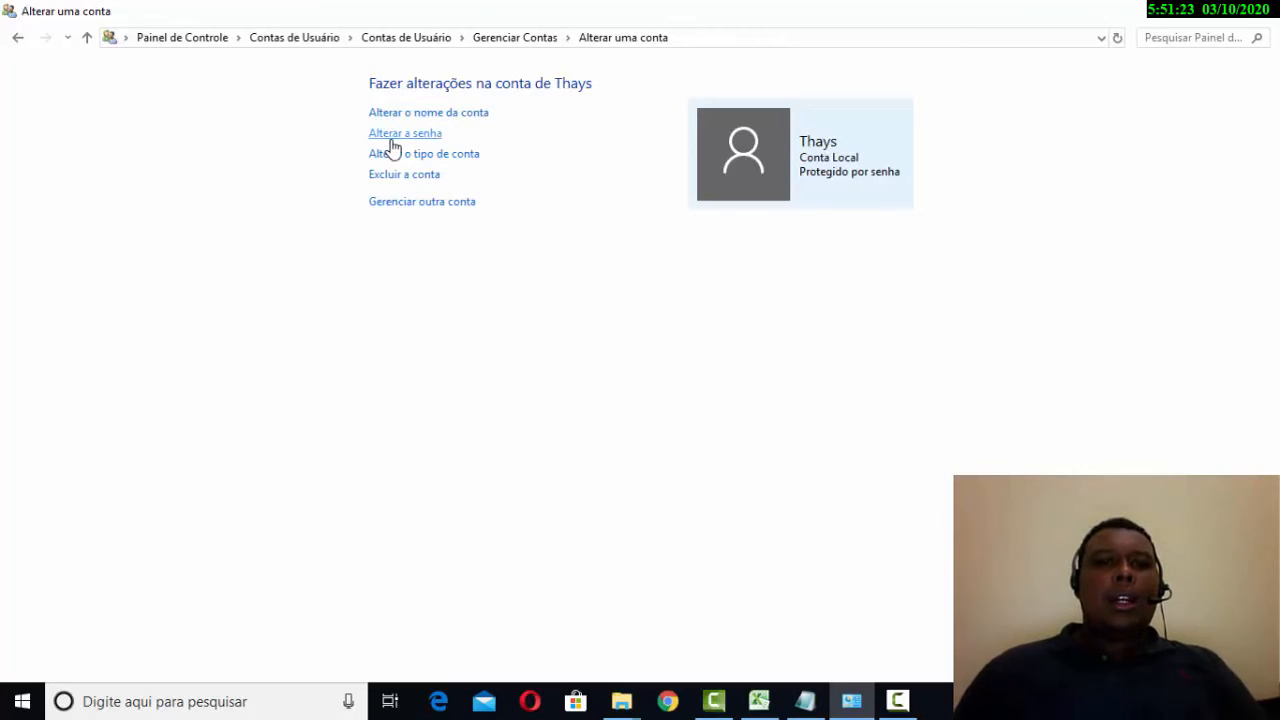
pyautogui.click(391, 136)
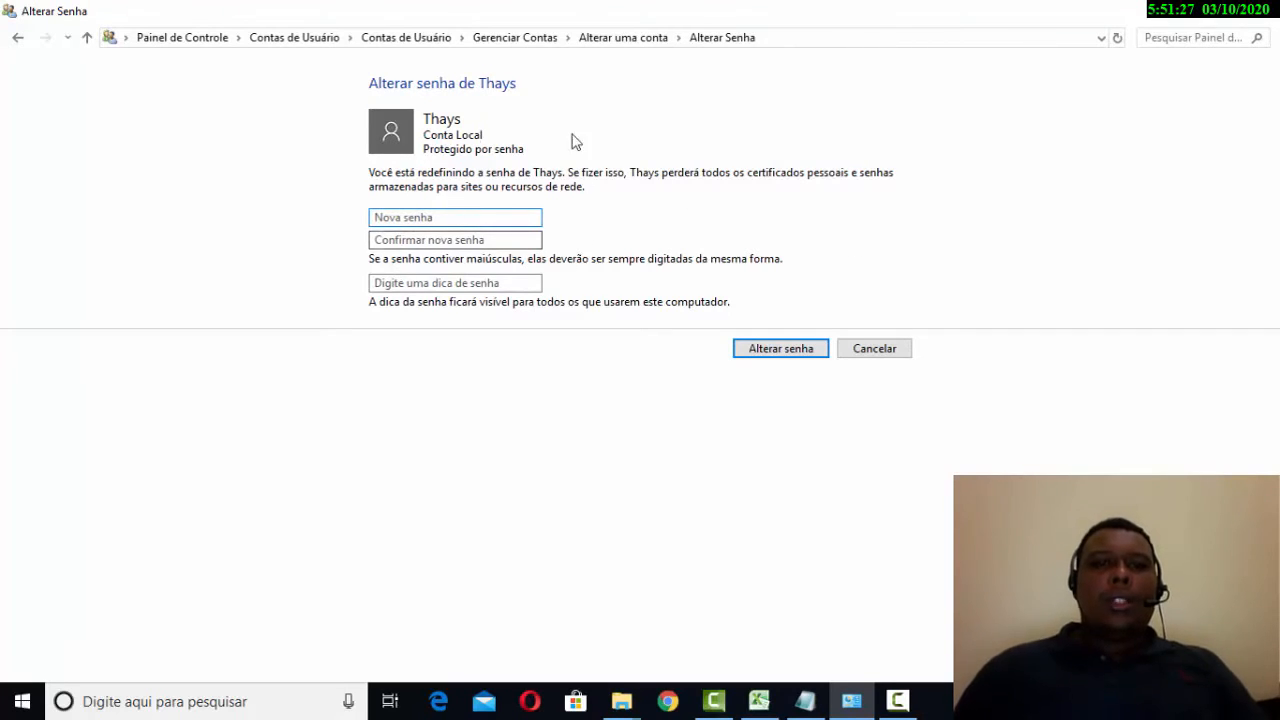
pyautogui.click(883, 348)
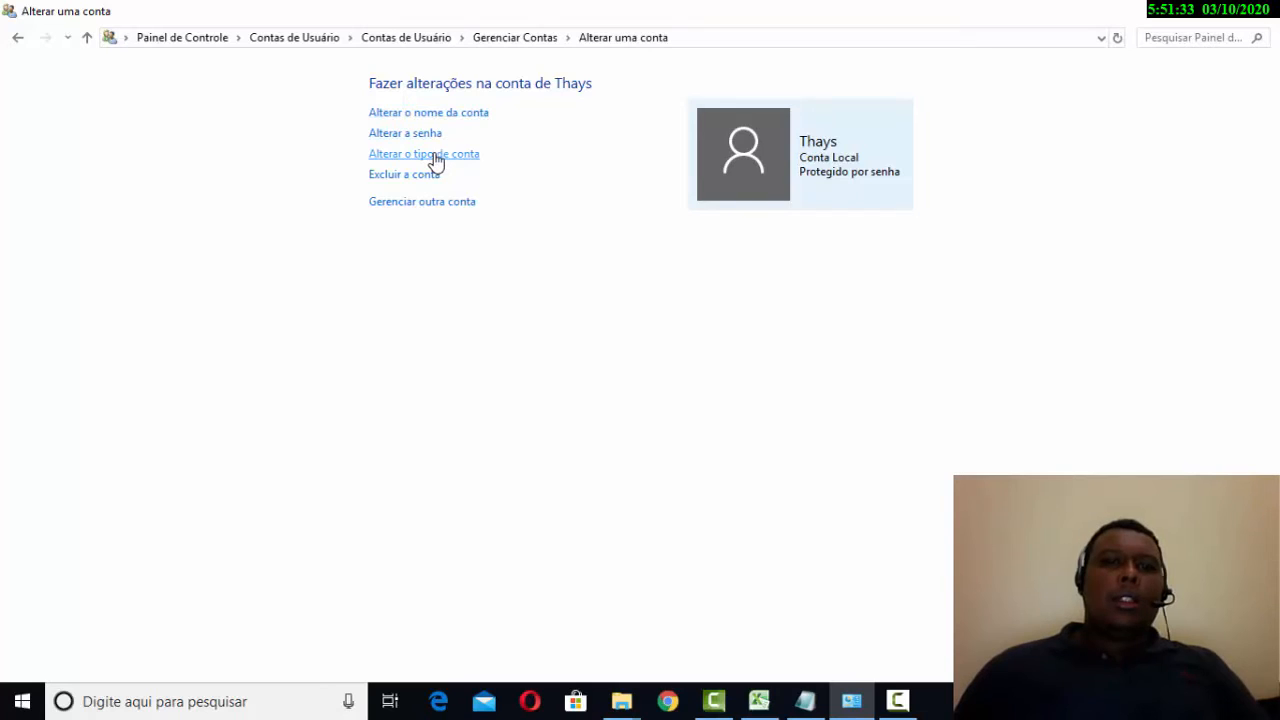
pyautogui.click(436, 158)
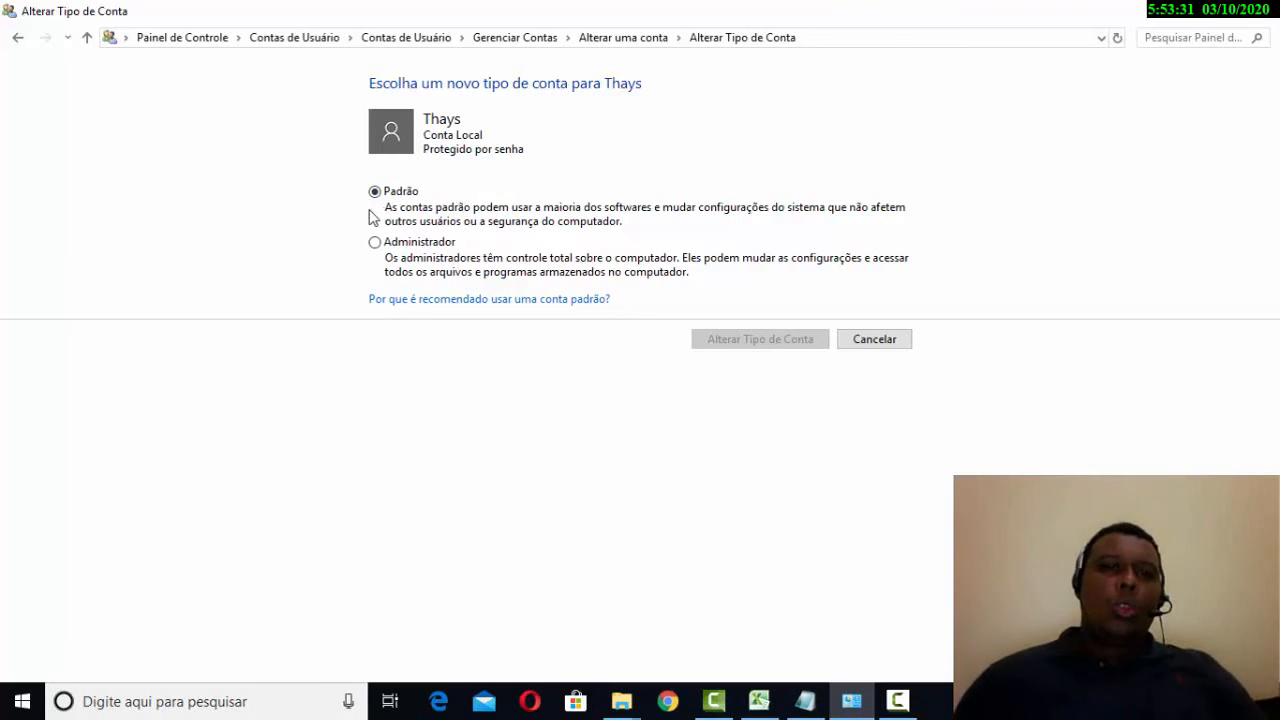
pyautogui.click(885, 346)
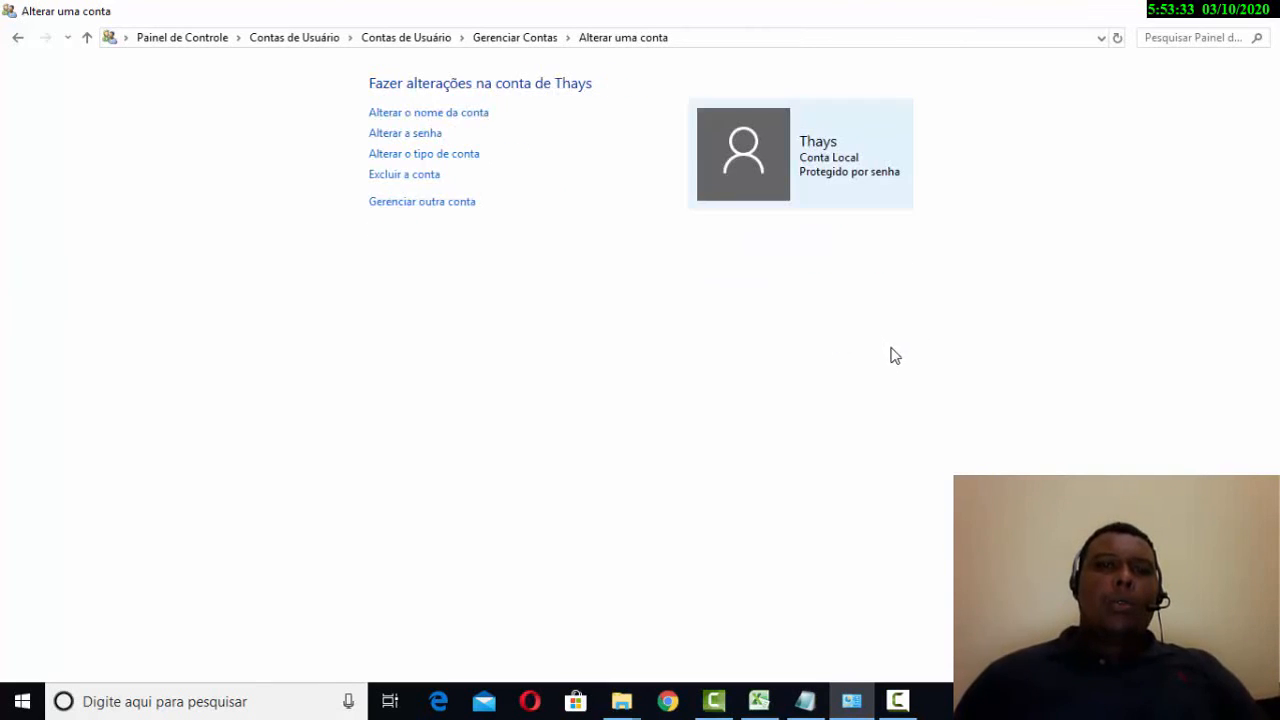
# - Review the renamed account's Alterar o tipo de conta page twice without changes, then return to Gerenciar Contas
pyautogui.click(472, 40)
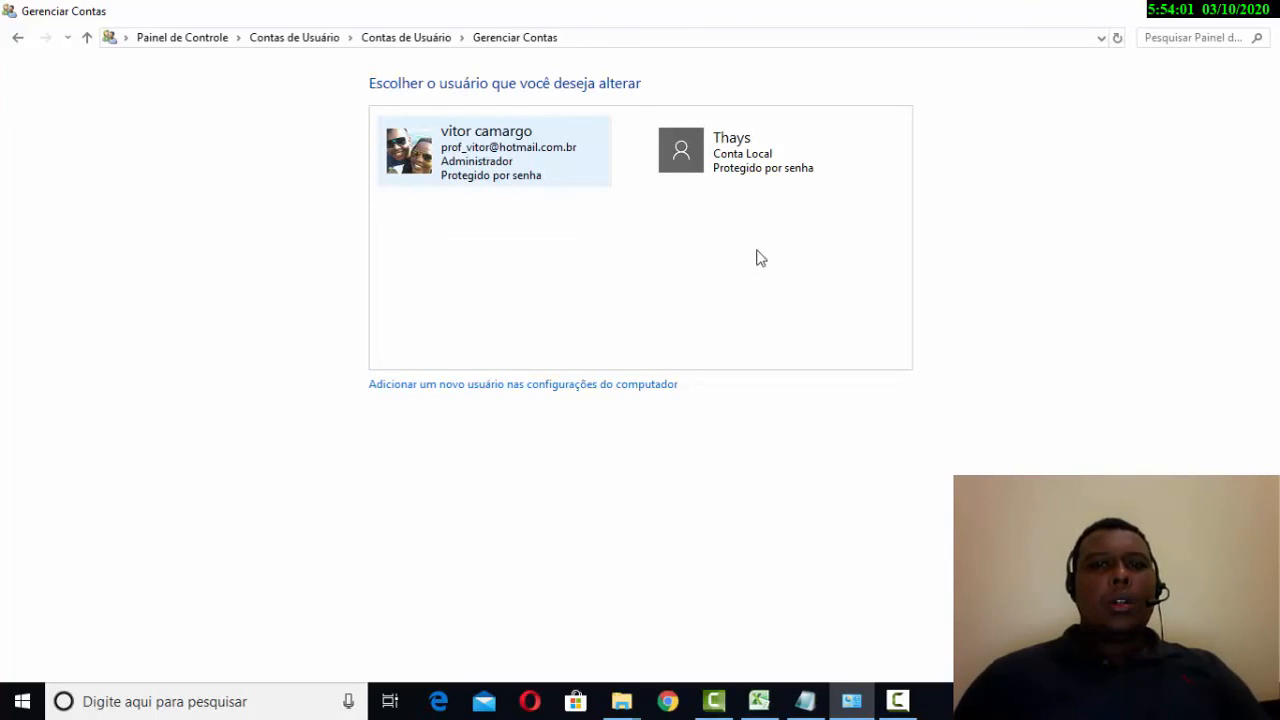
pyautogui.click(740, 167)
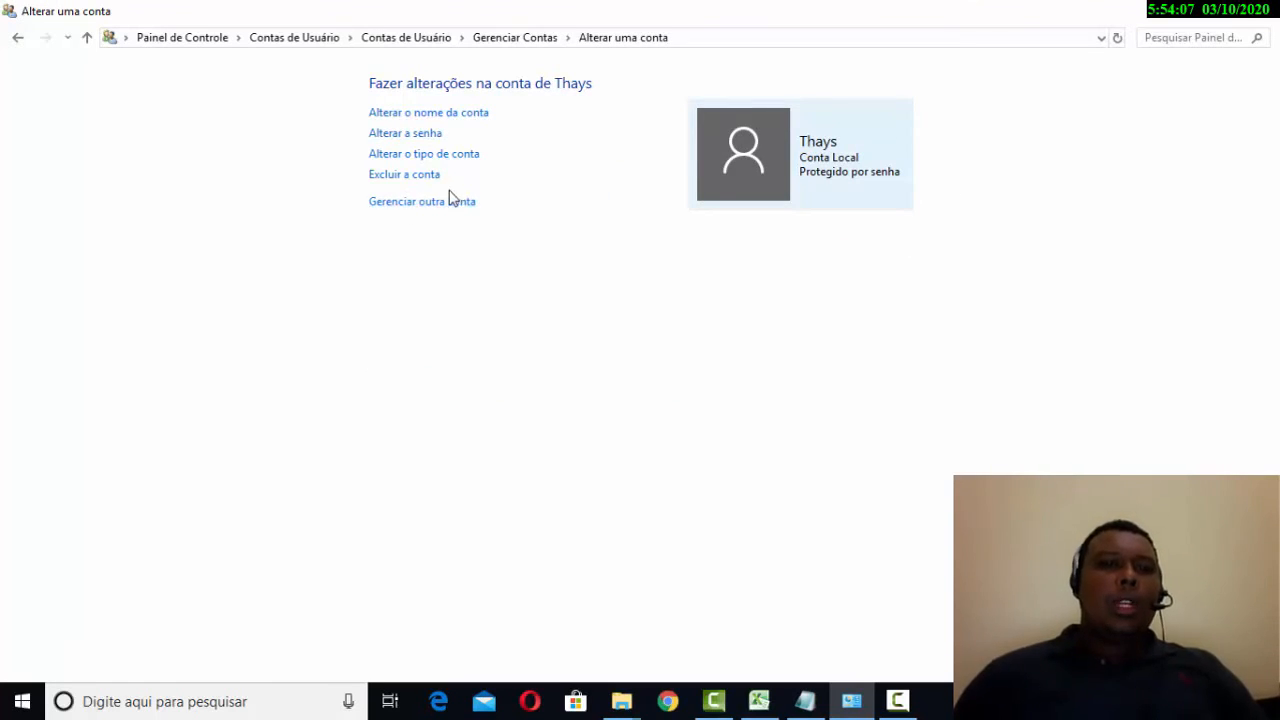
pyautogui.click(424, 155)
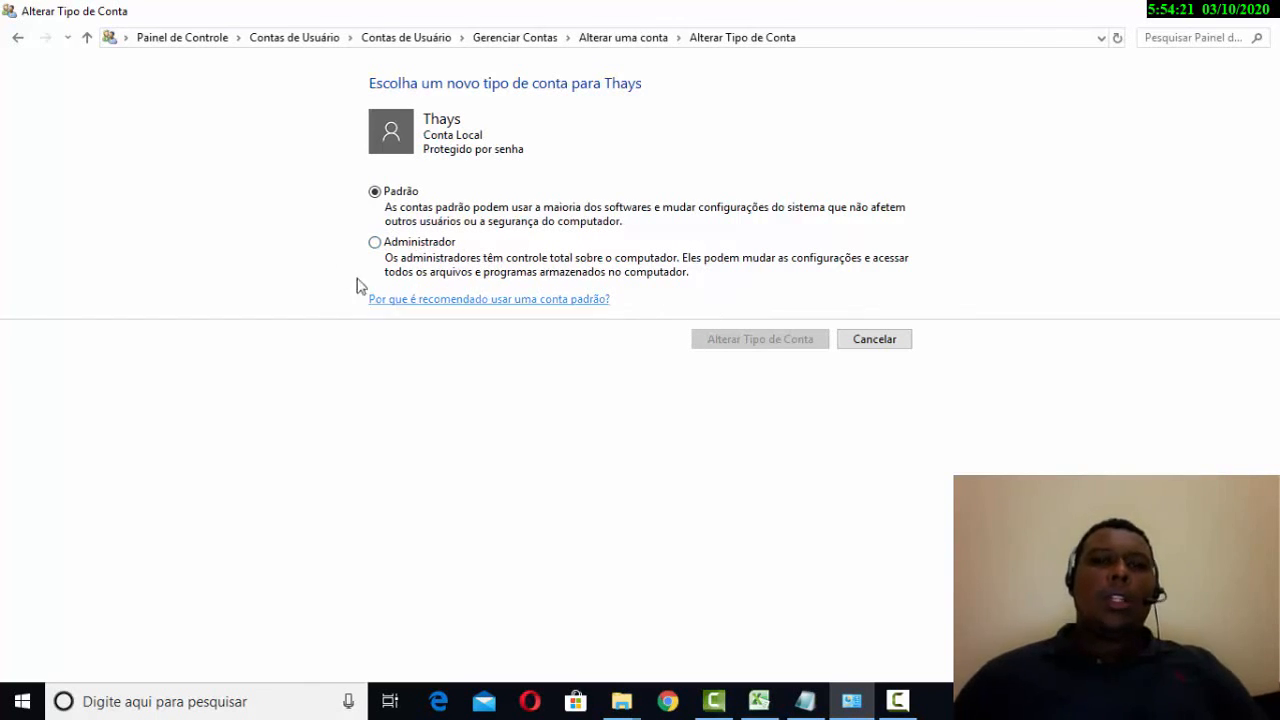
pyautogui.click(886, 341)
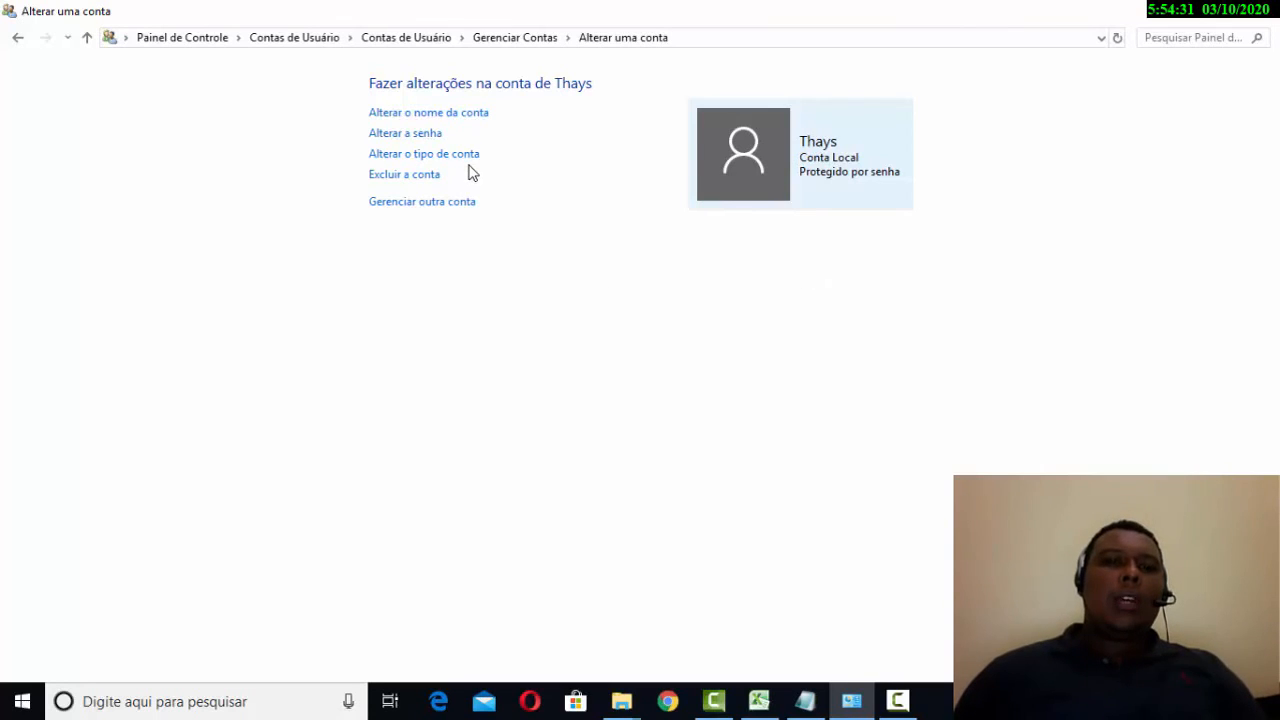
pyautogui.click(468, 157)
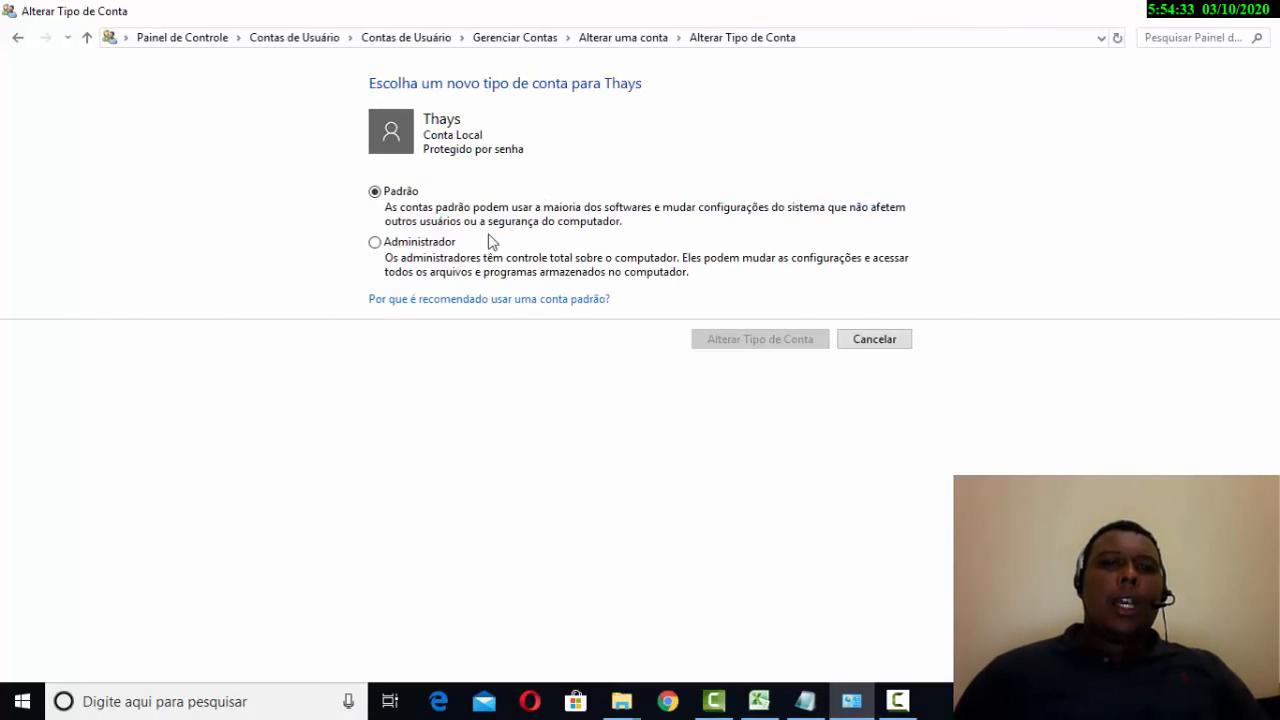
pyautogui.click(894, 342)
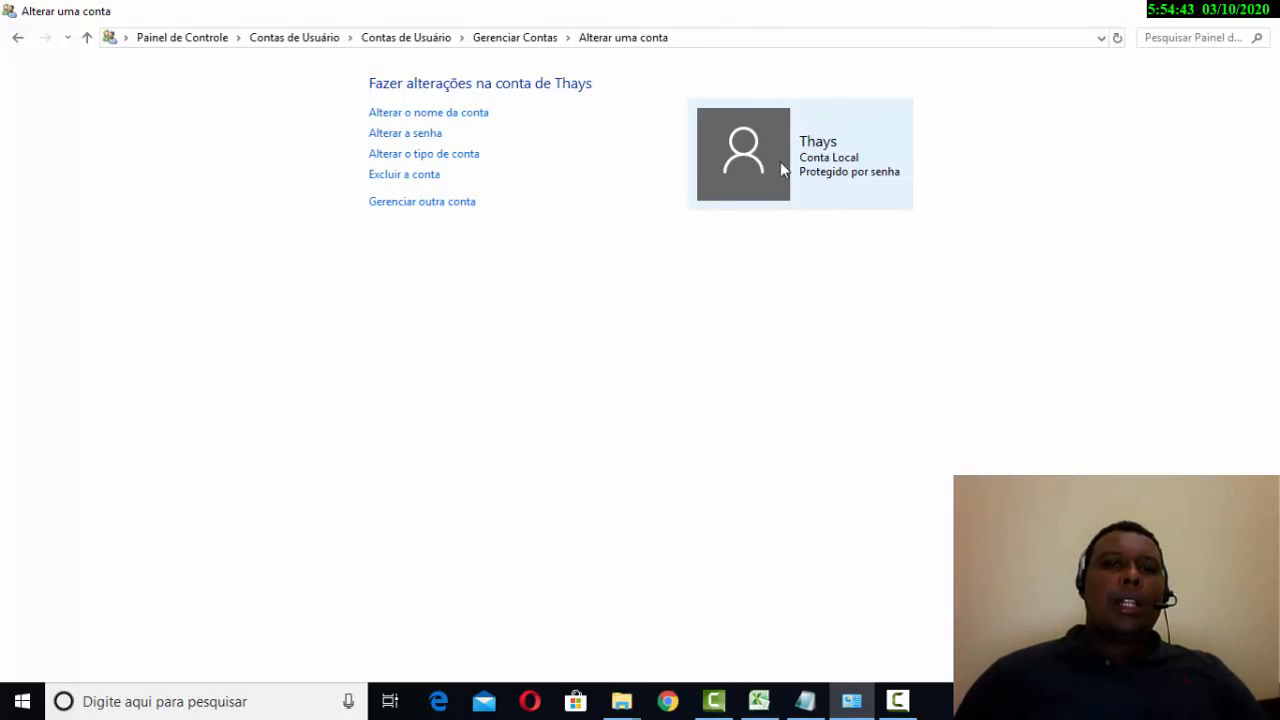
pyautogui.click(452, 203)
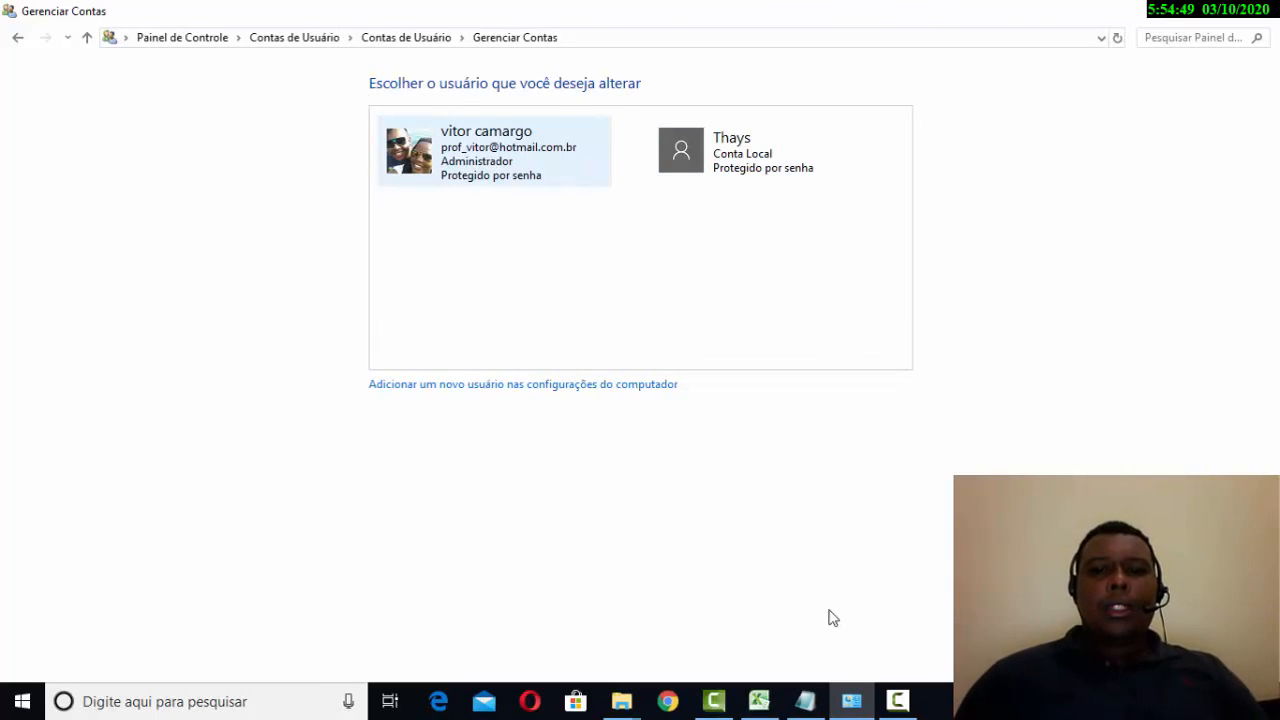
pyautogui.click(897, 701)
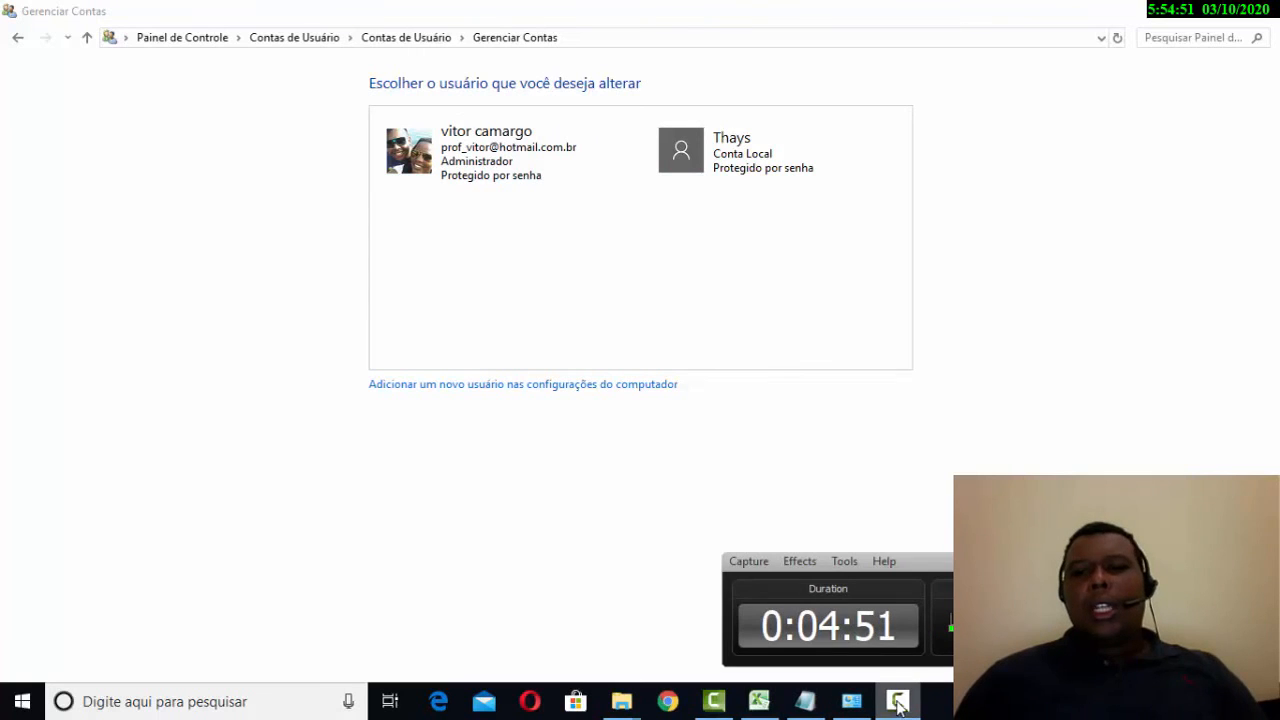
pyautogui.click(899, 701)
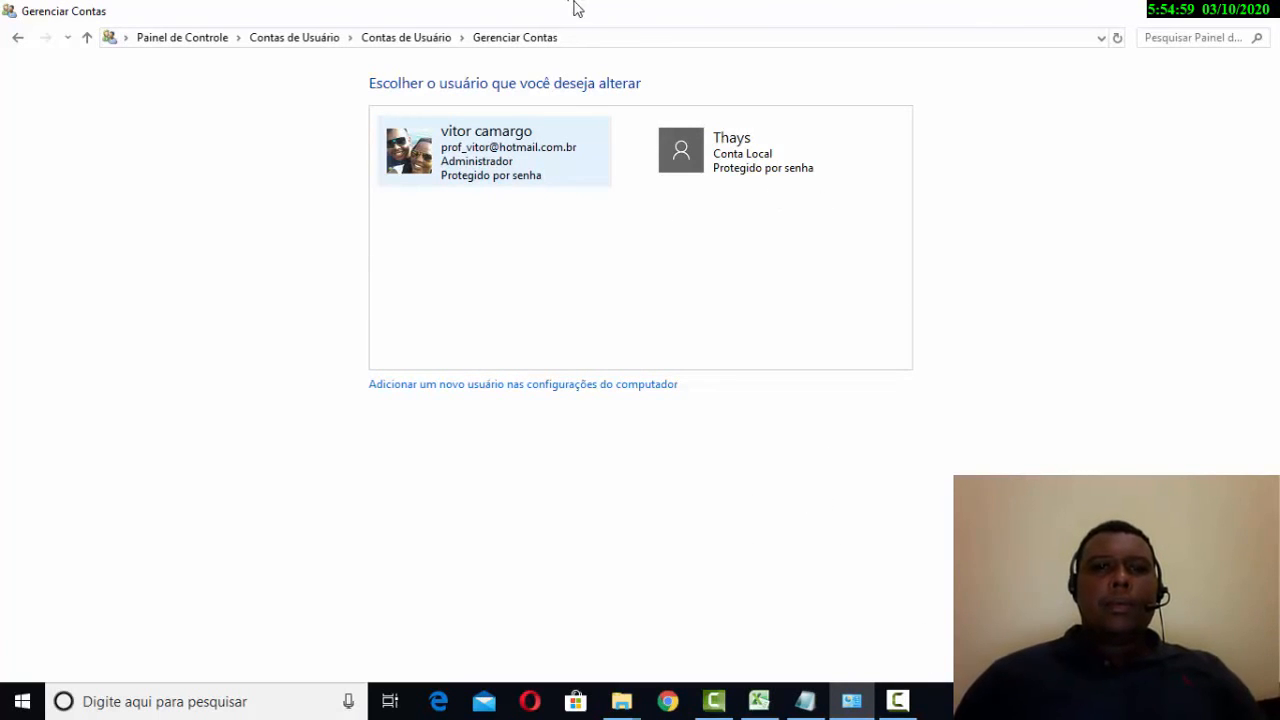
pyautogui.moveTo(900, 698)
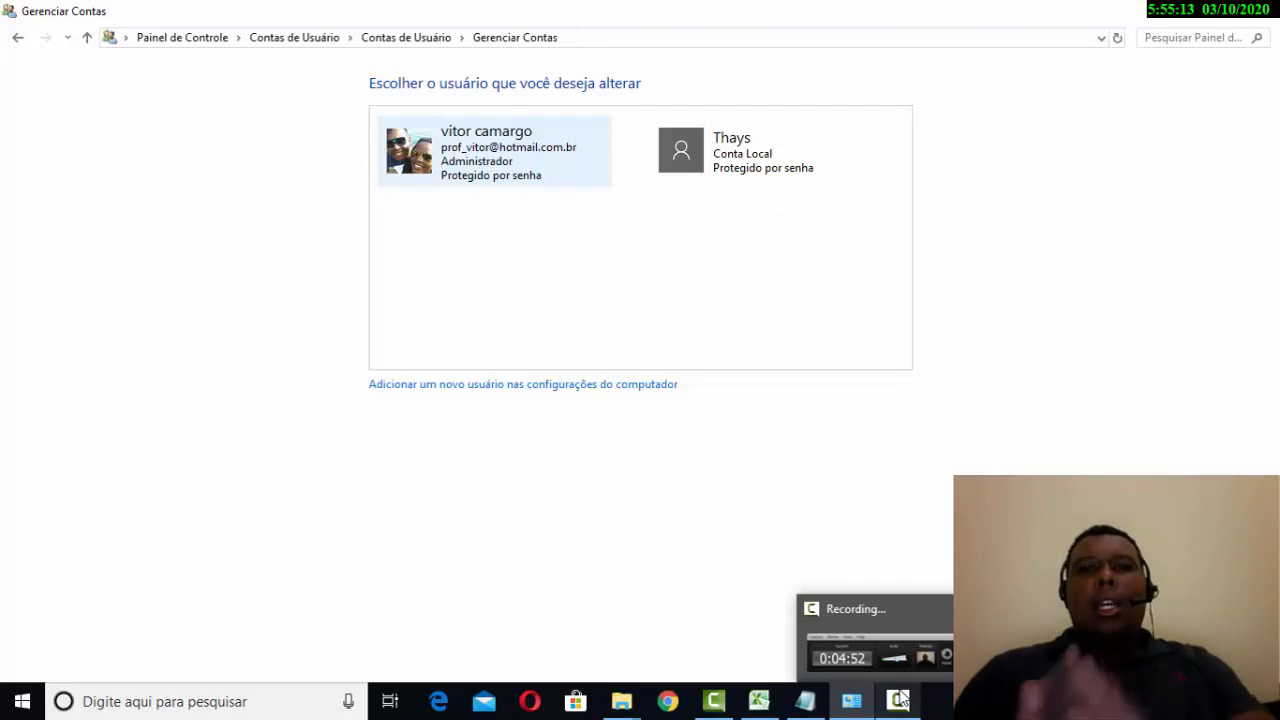